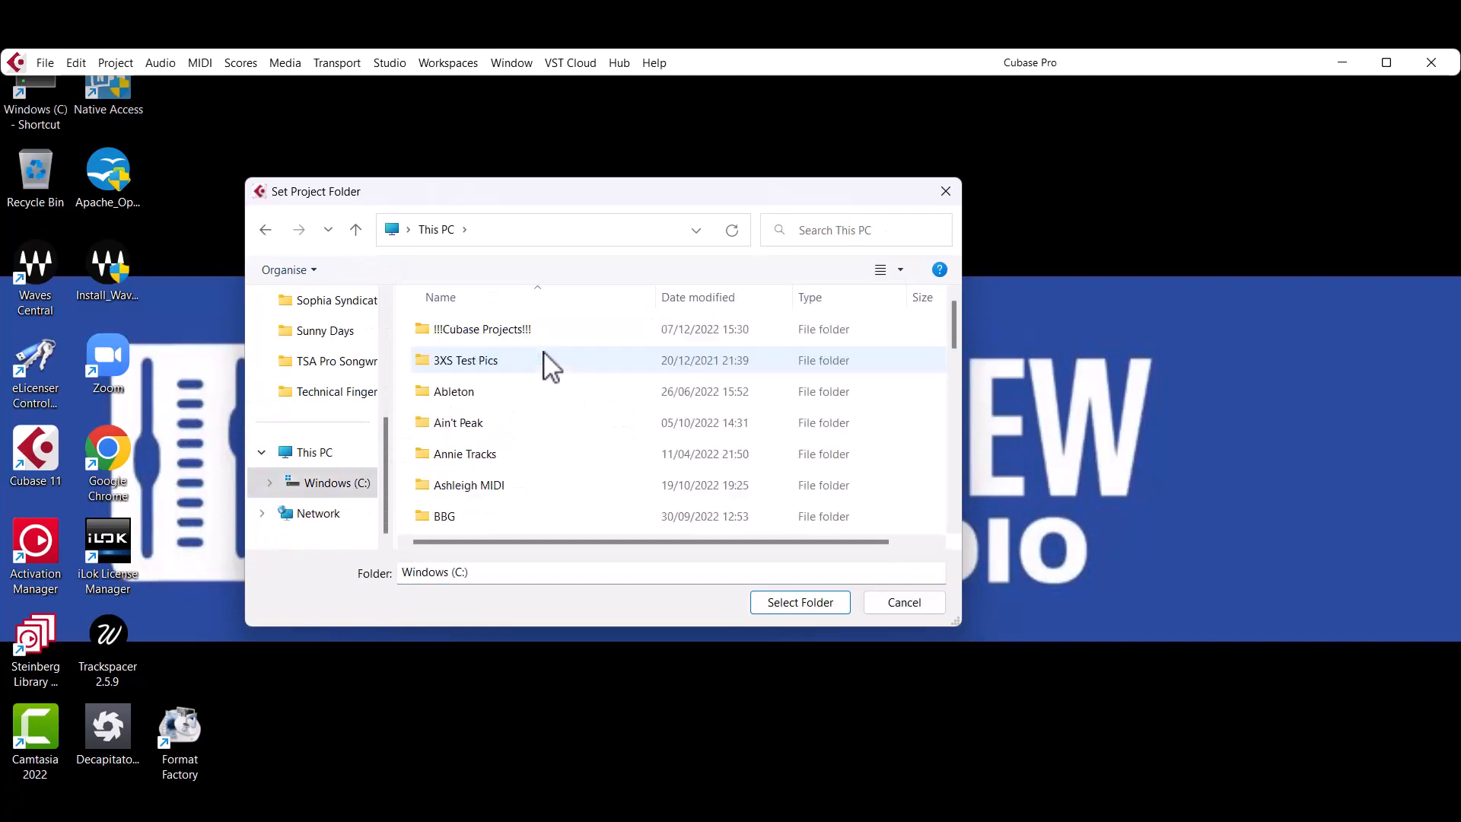
# Create a folder called Song Demo inside !!!Cubase Projects!!! and choose it as the project folder.
pyautogui.doubleClick(493, 332)
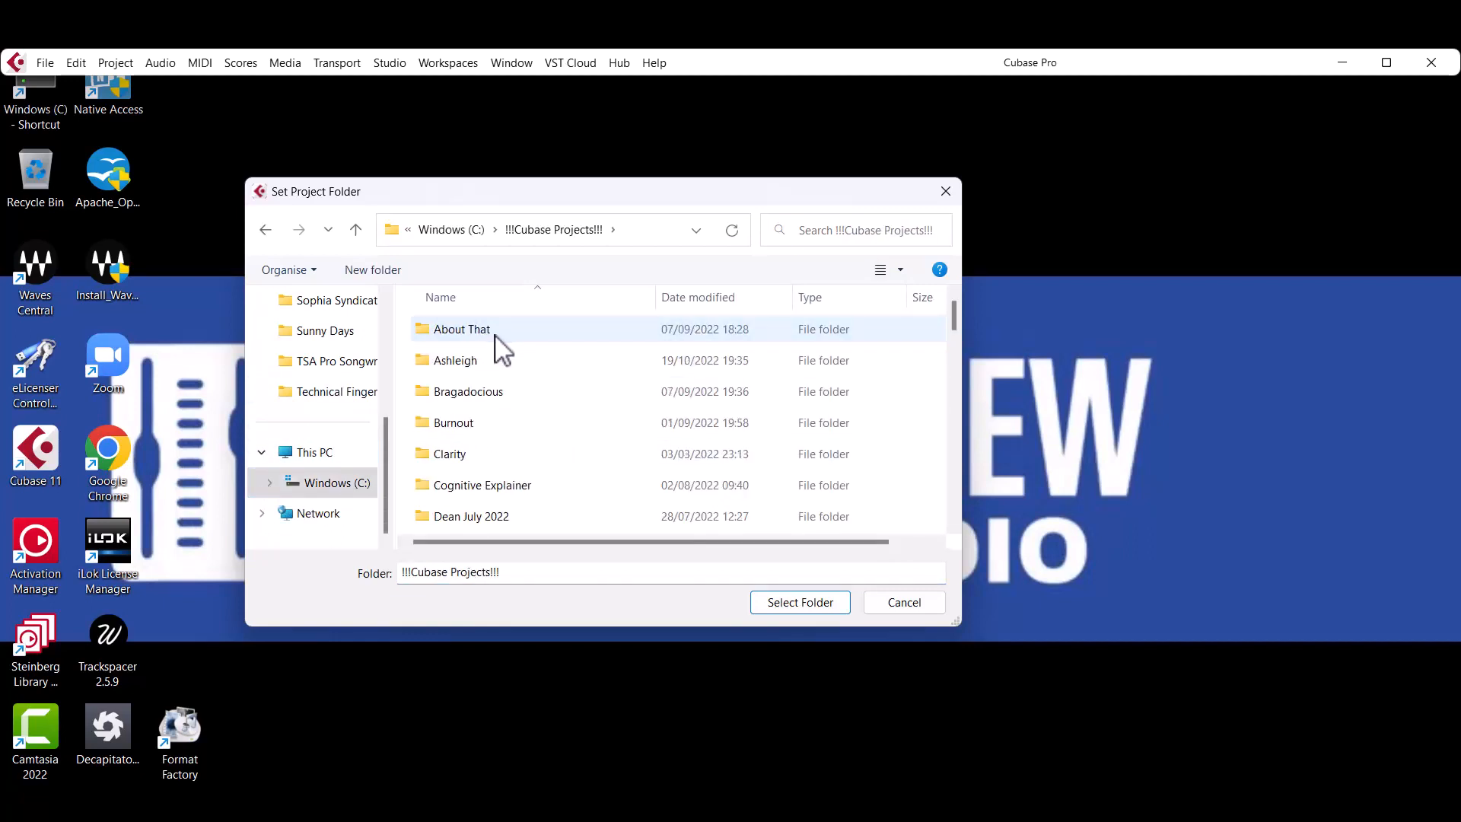
pyautogui.rightClick(915, 404)
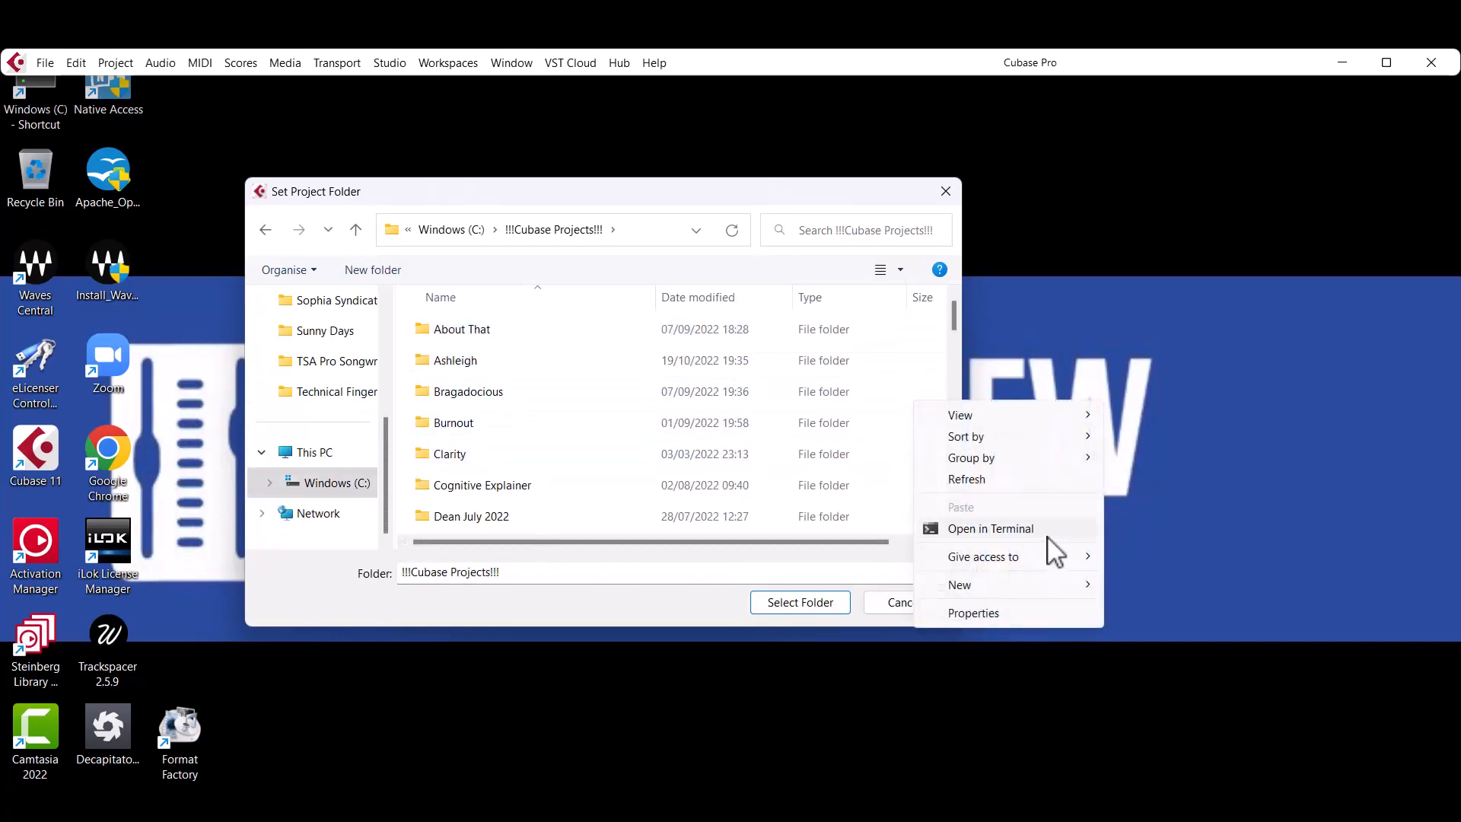
pyautogui.moveTo(989, 592)
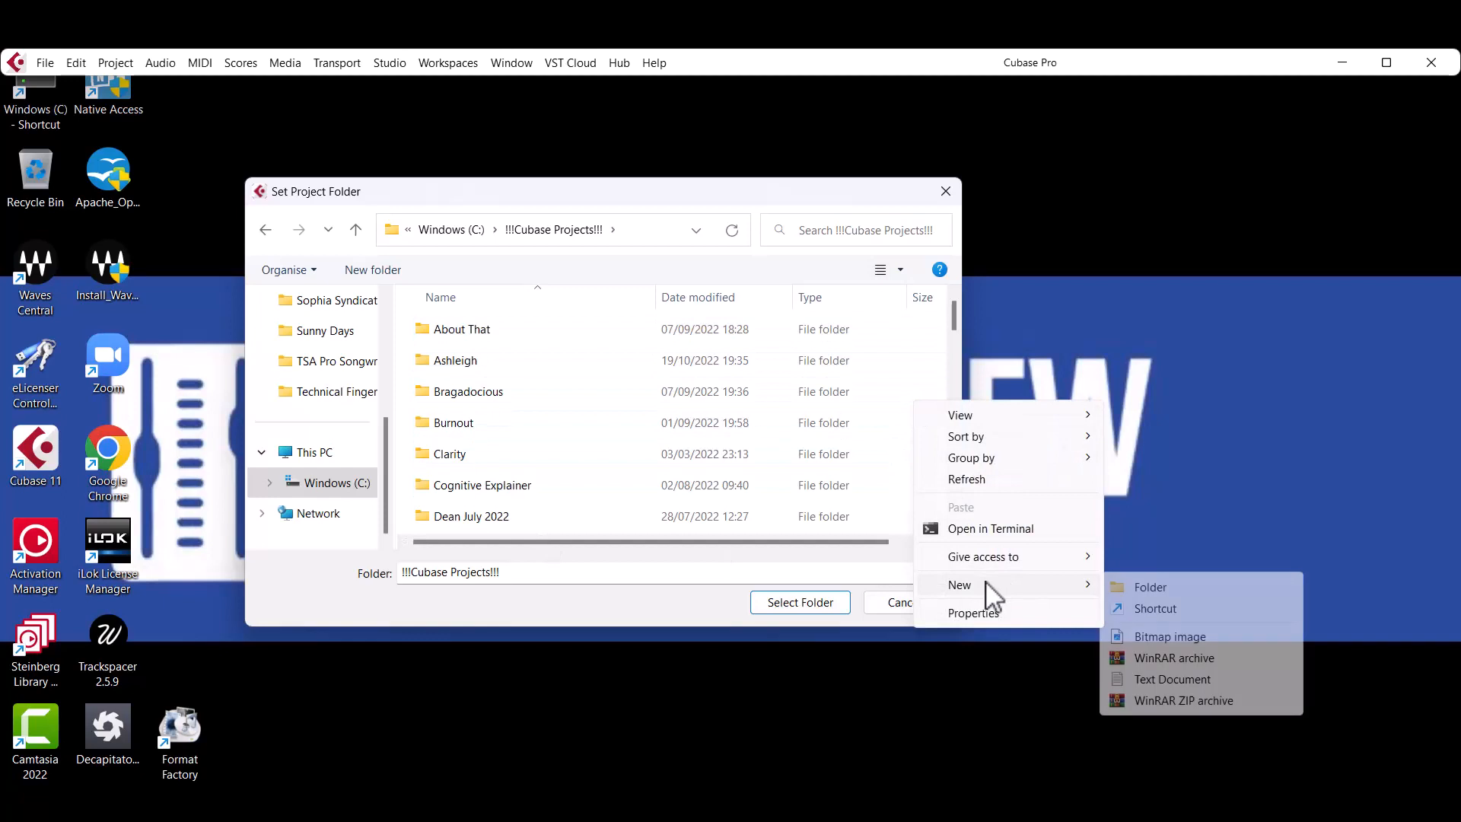
pyautogui.click(1134, 587)
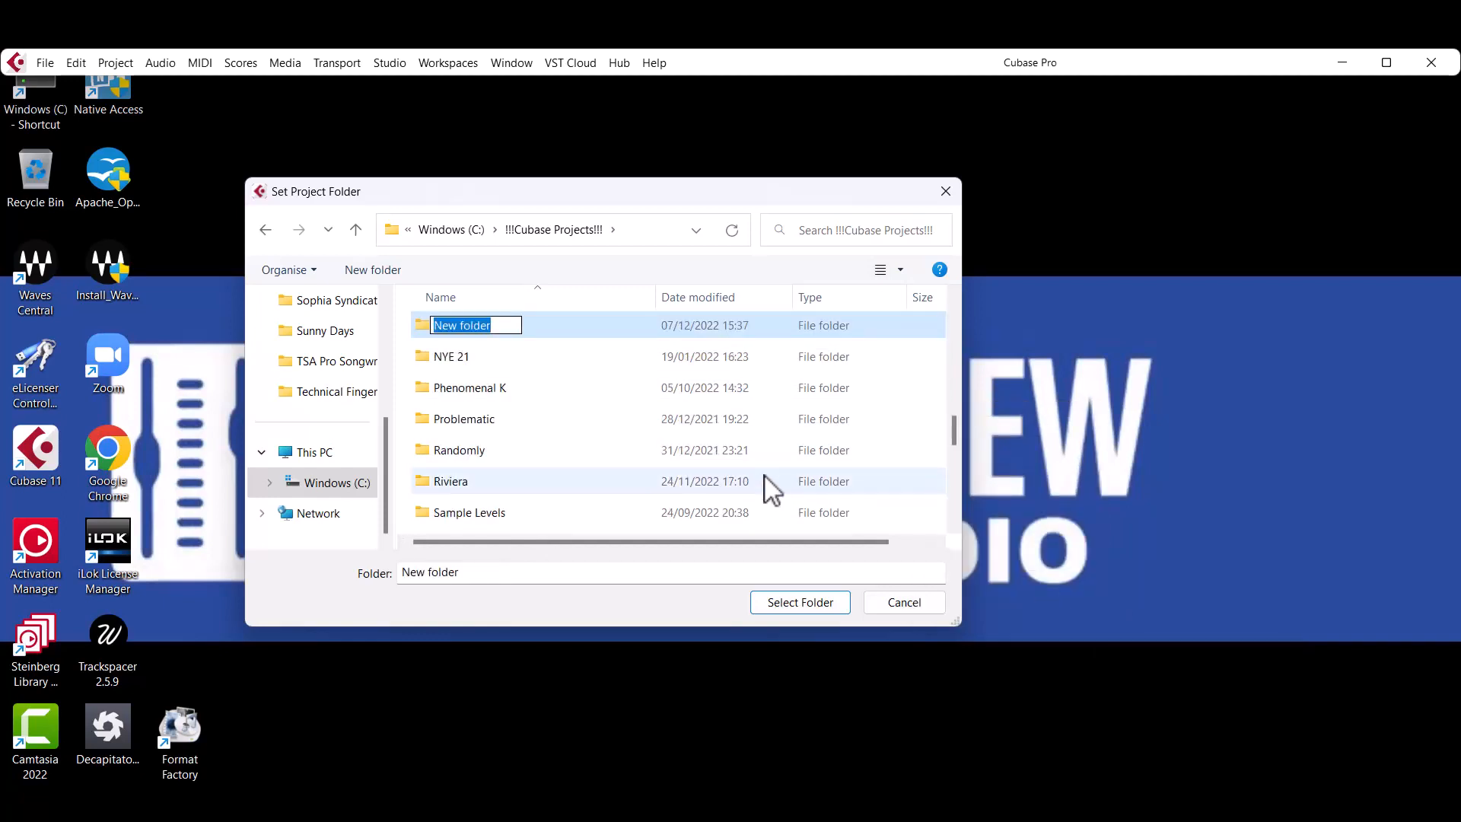
pyautogui.write('Song Demo')
pyautogui.press('Return')
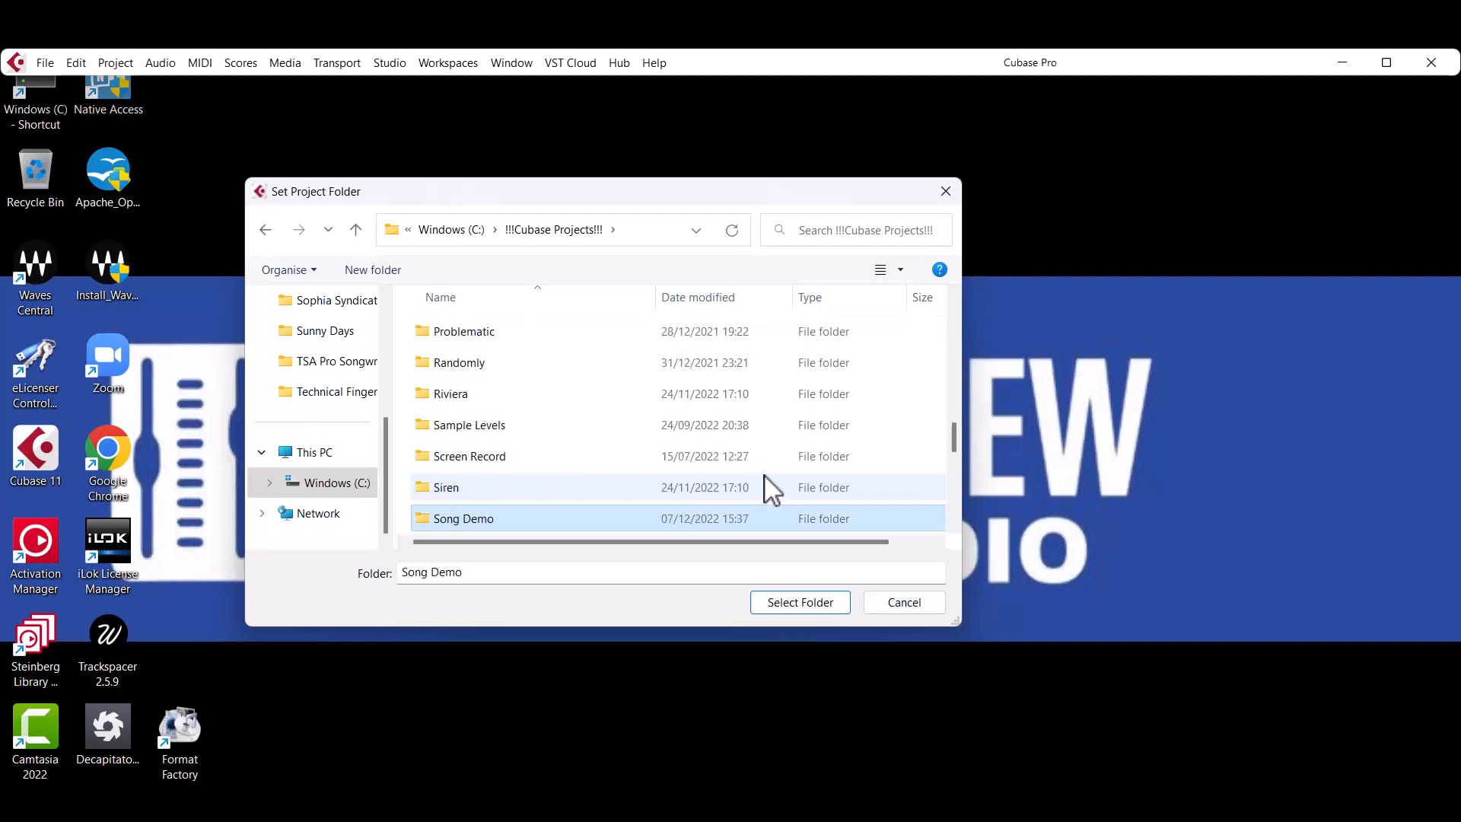
pyautogui.click(793, 600)
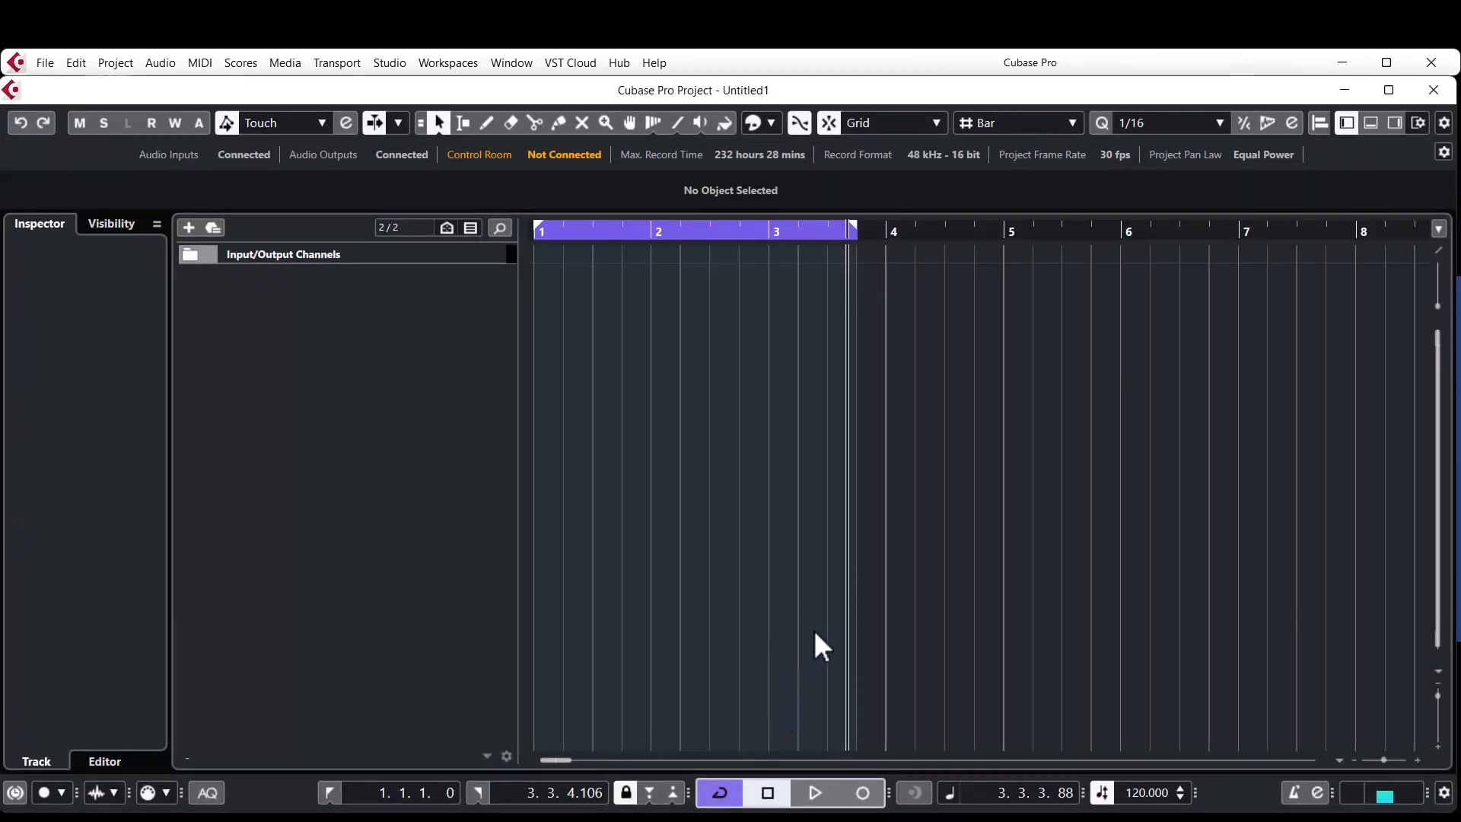
# Return to the project start, play the empty project to hear the metronome click, and stop playback.
pyautogui.press('.')
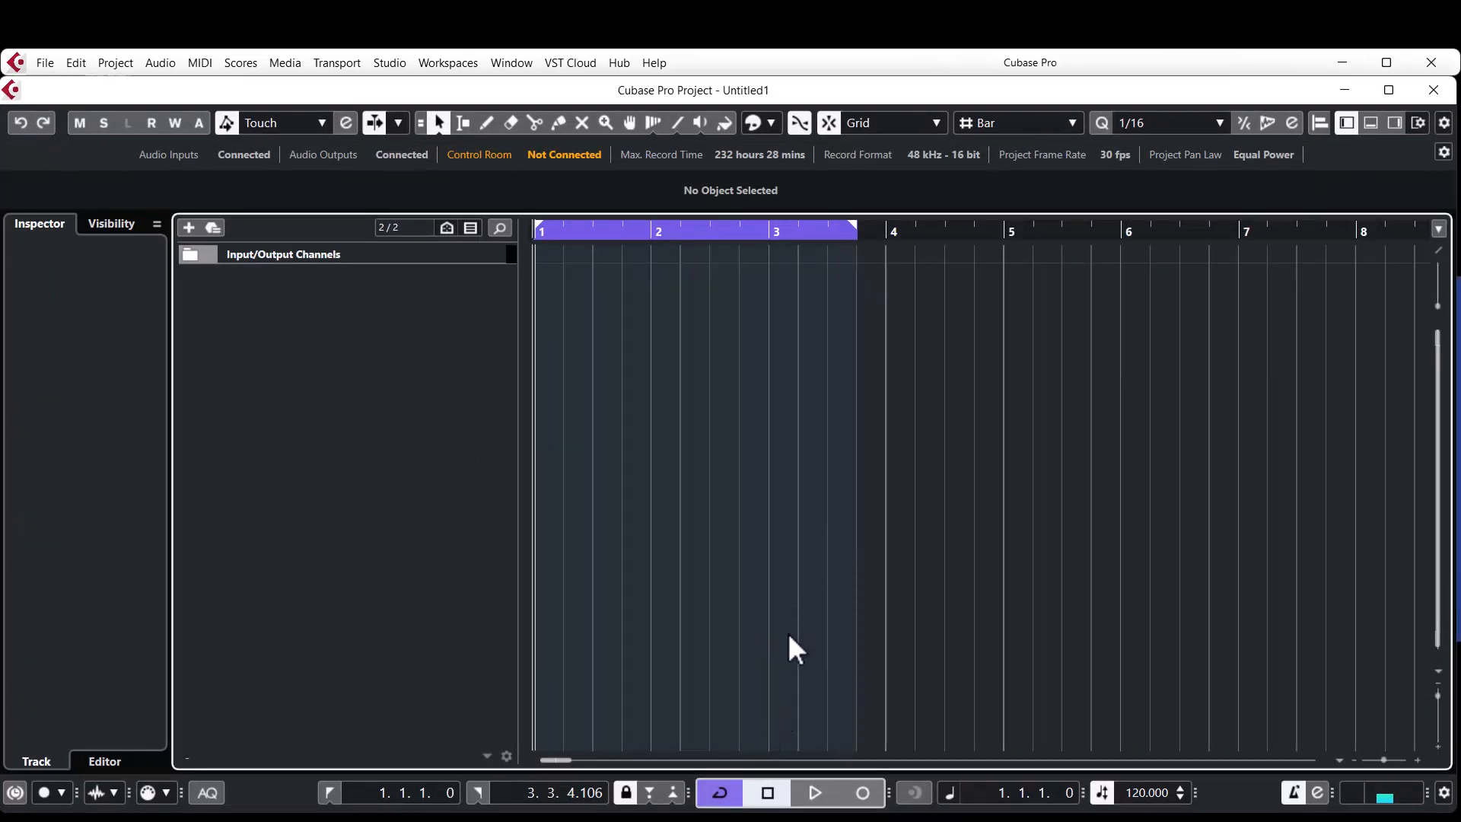
pyautogui.press('space')
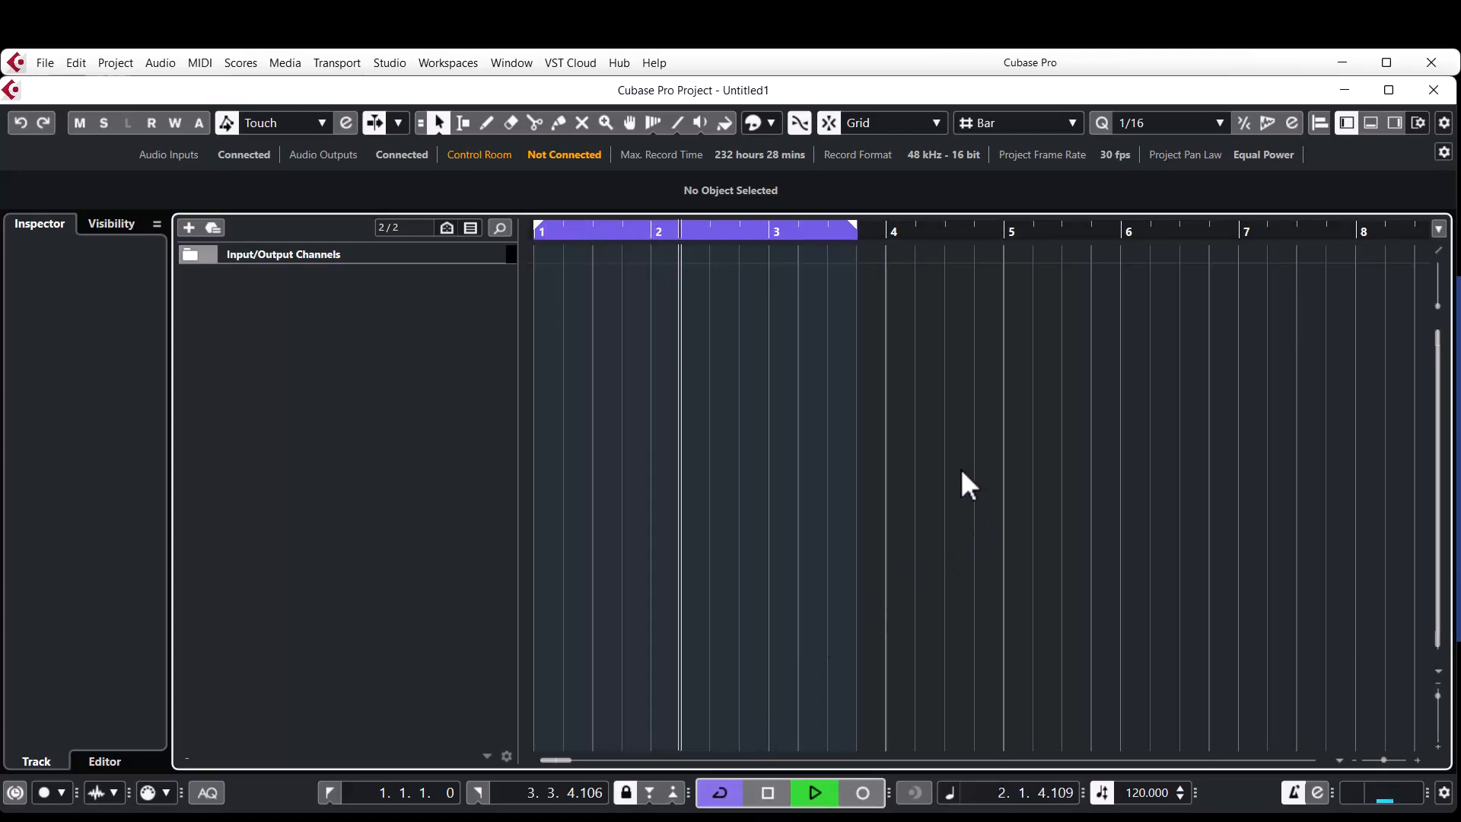
pyautogui.press('space')
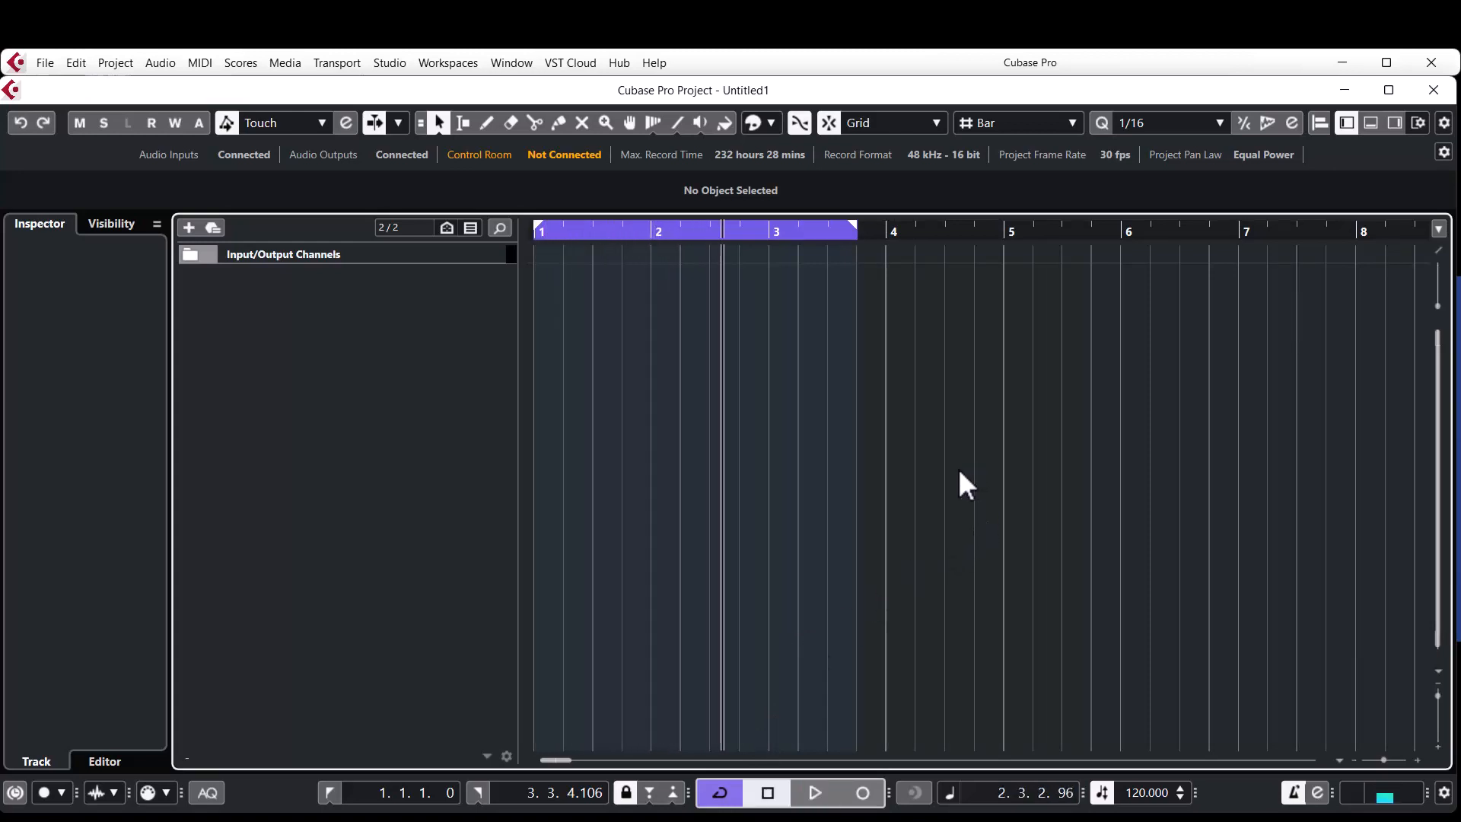
# Change the project tempo to 76 BPM and set it back to 120 BPM.
pyautogui.doubleClick(1158, 793)
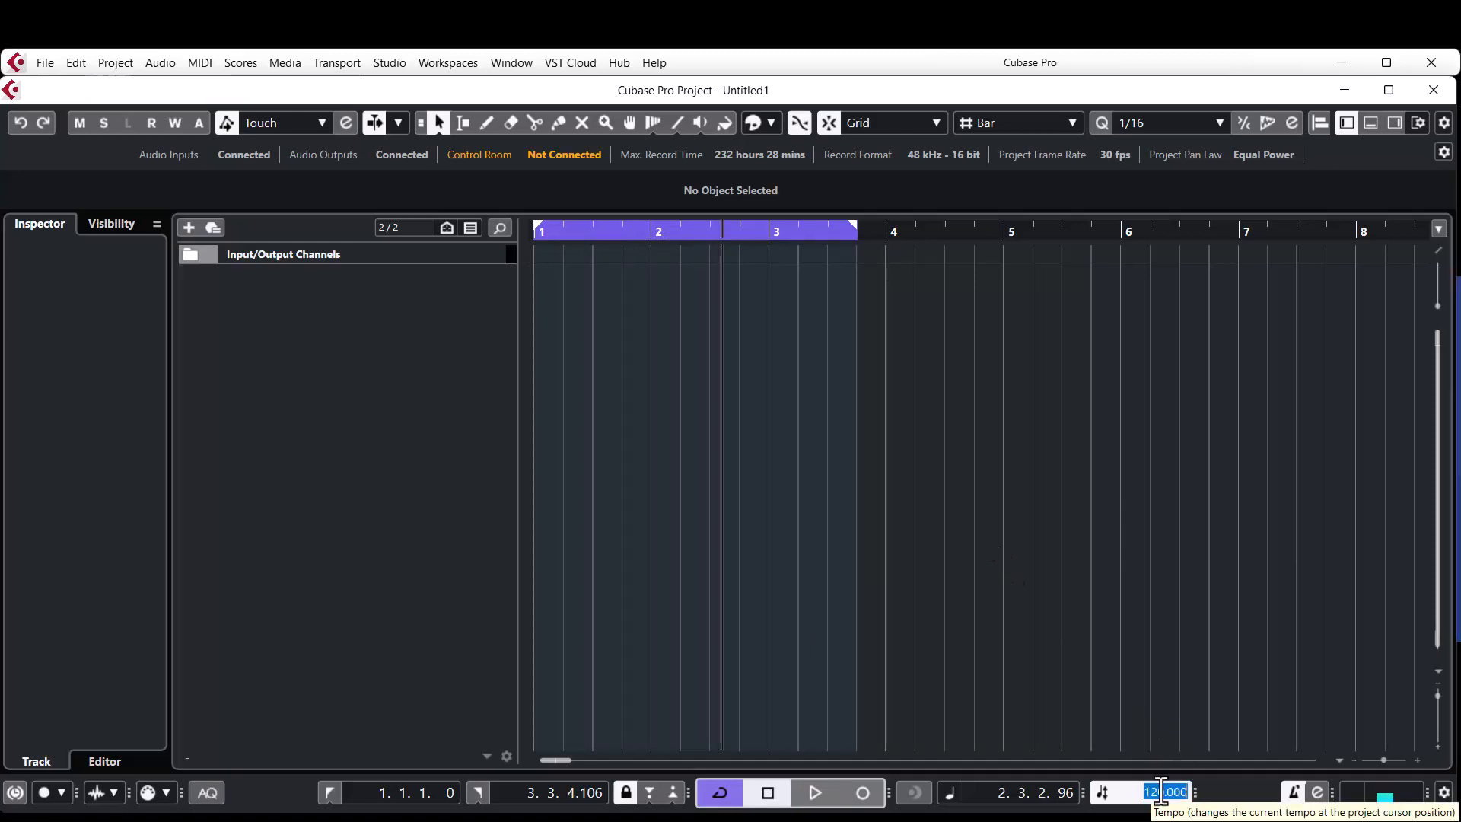
pyautogui.write('58')
pyautogui.press('Return')
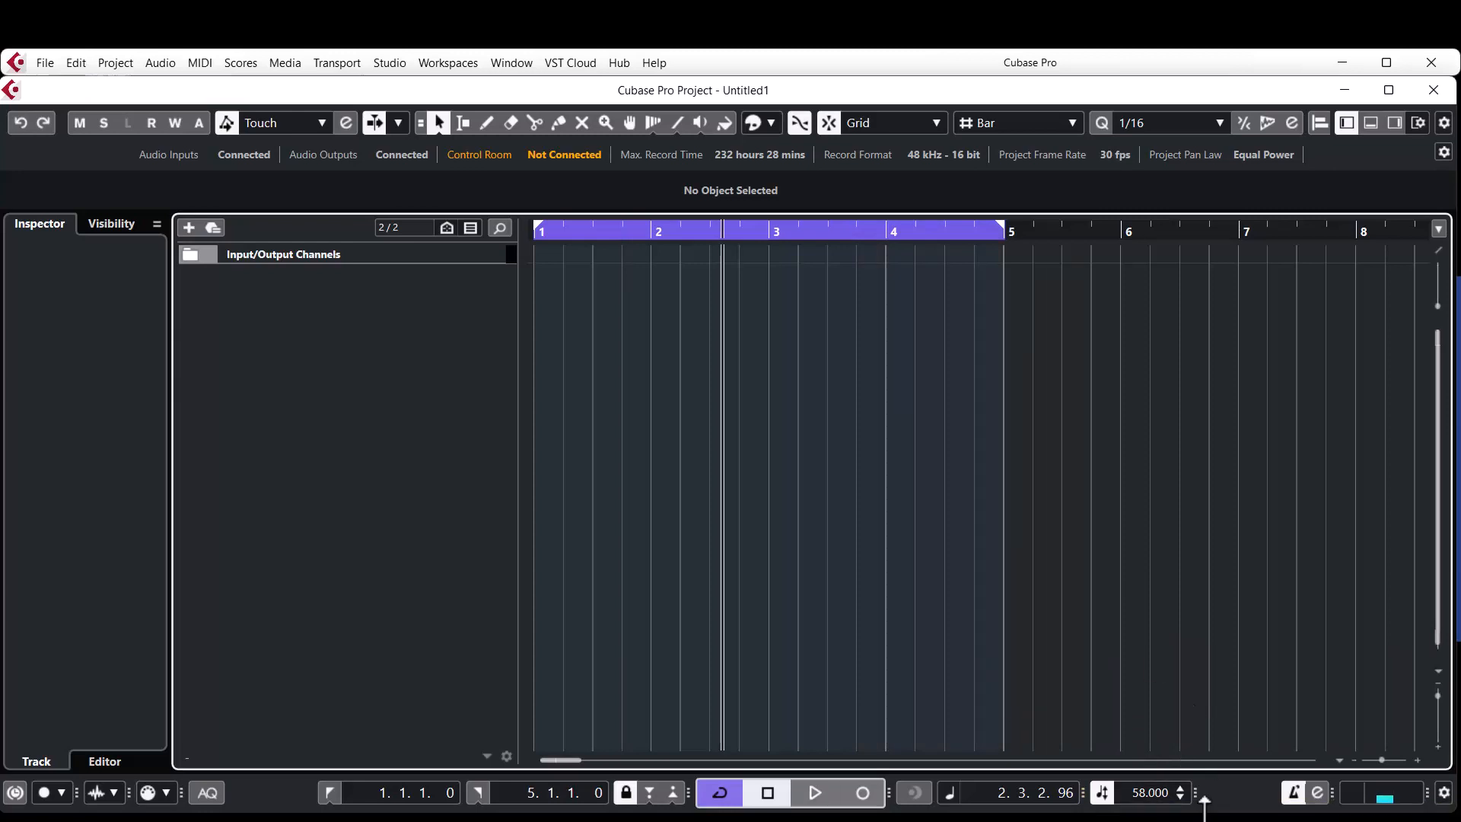
pyautogui.doubleClick(1163, 793)
pyautogui.write('120')
pyautogui.press('Return')
# Add one Groove Agent SE instrument track routed to Stereo Out.
pyautogui.rightClick(380, 309)
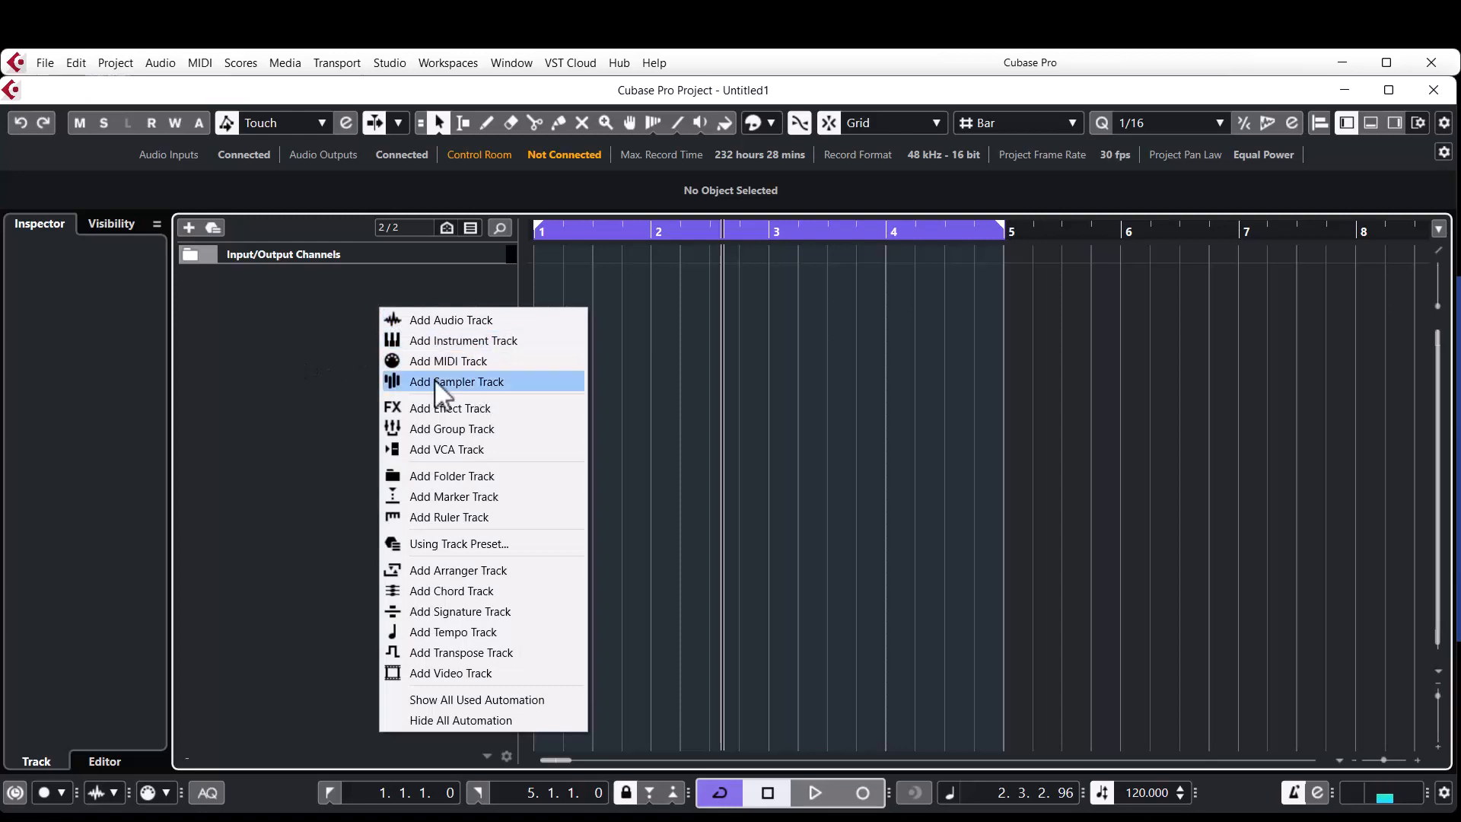
pyautogui.click(458, 345)
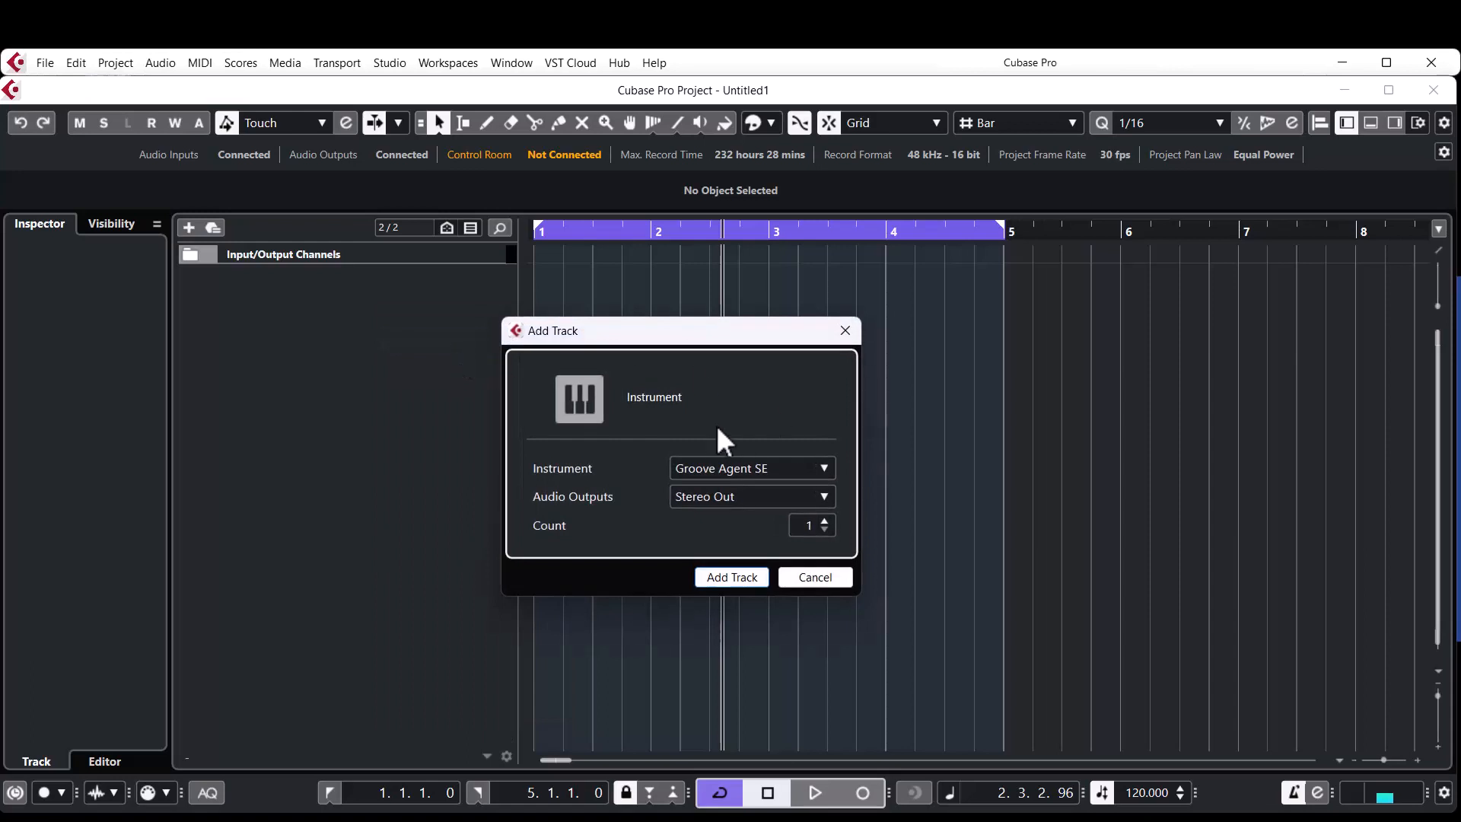
pyautogui.click(723, 469)
pyautogui.click(723, 469)
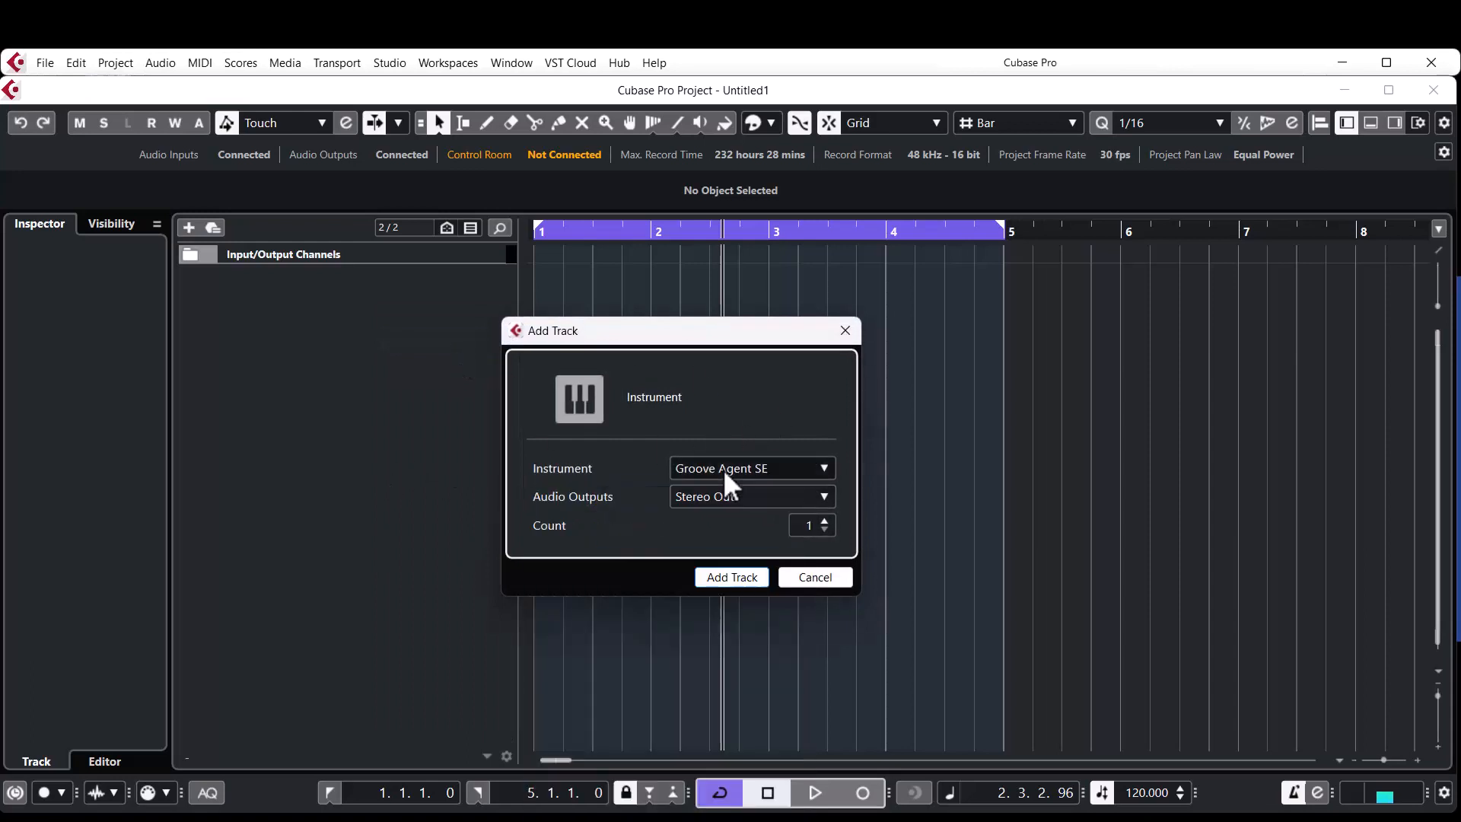
pyautogui.click(733, 577)
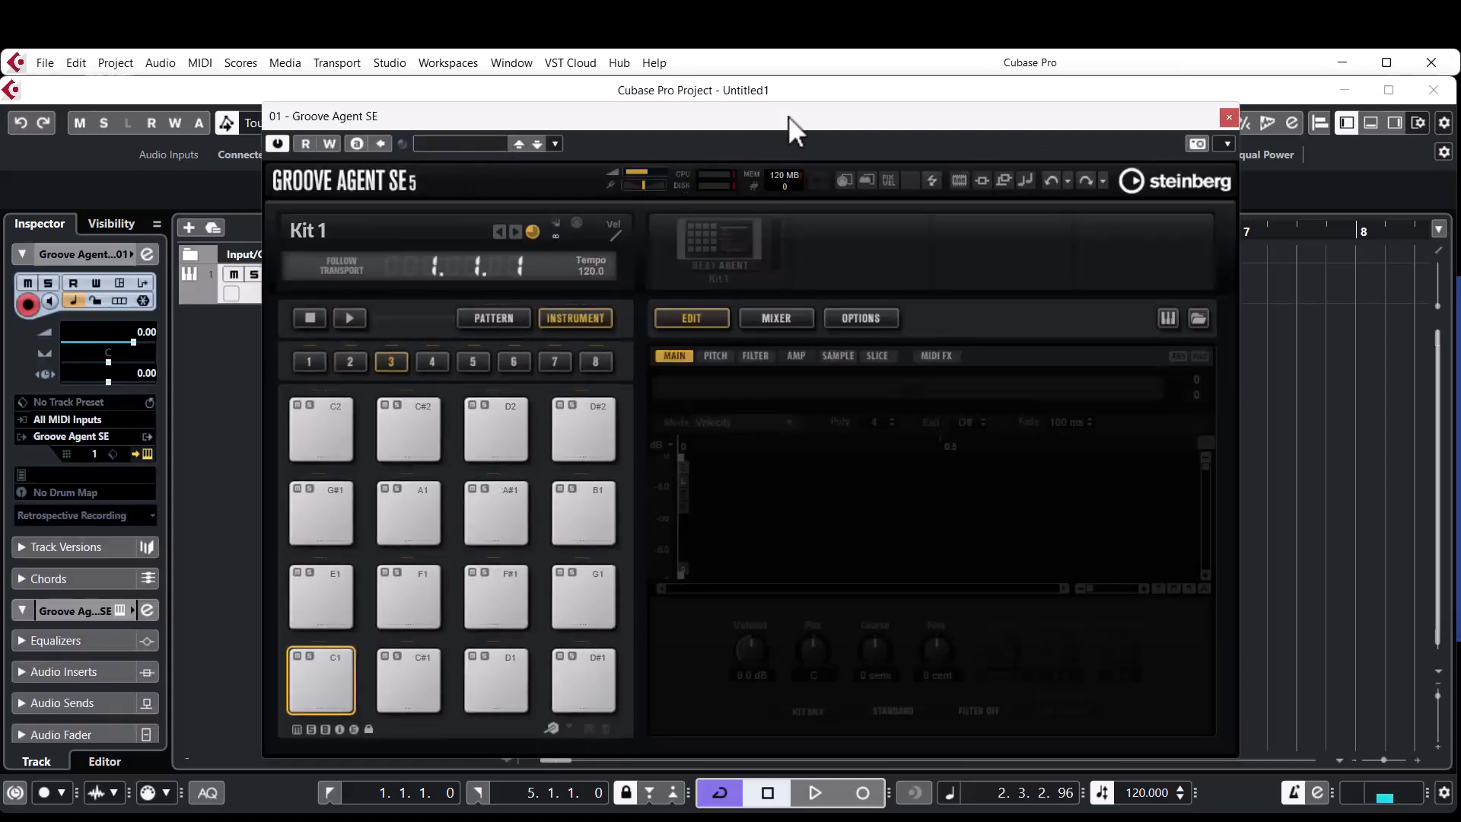
# Load the Modern Hip Hop Kit 3 preset from the AM Signature Drums set into Groove Agent SE.
pyautogui.click(467, 143)
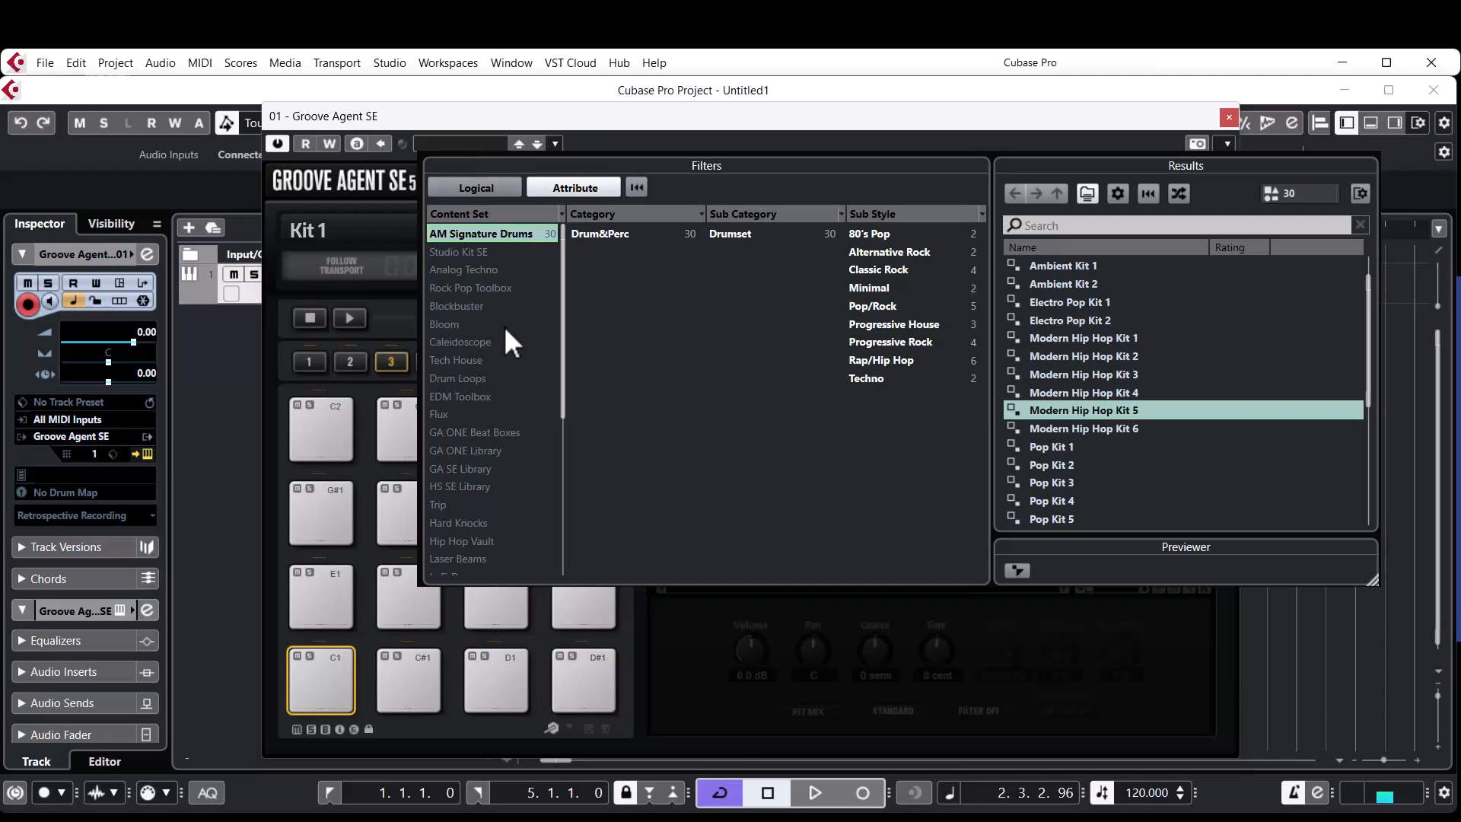
pyautogui.click(1069, 360)
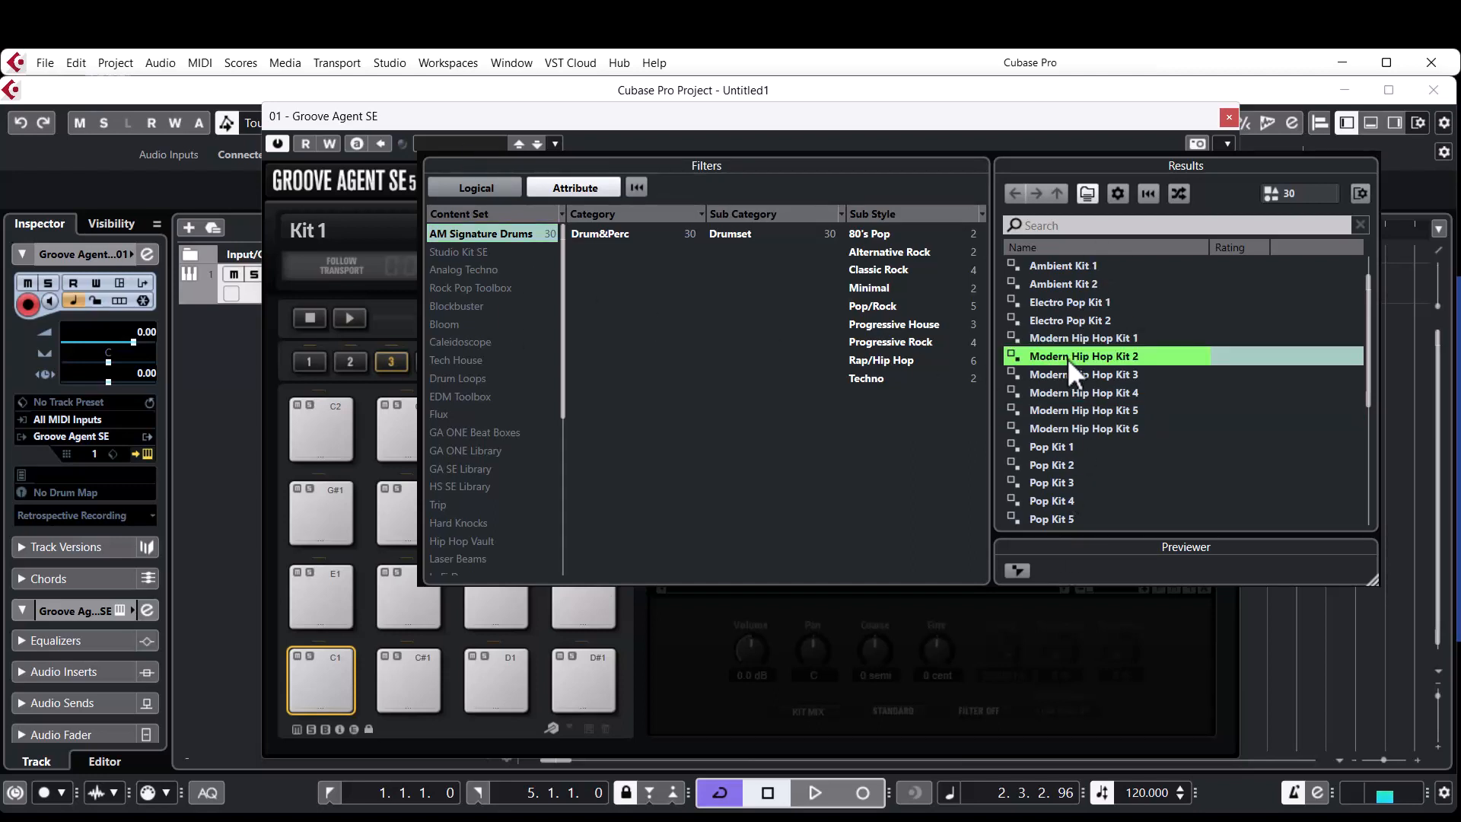
pyautogui.doubleClick(1071, 373)
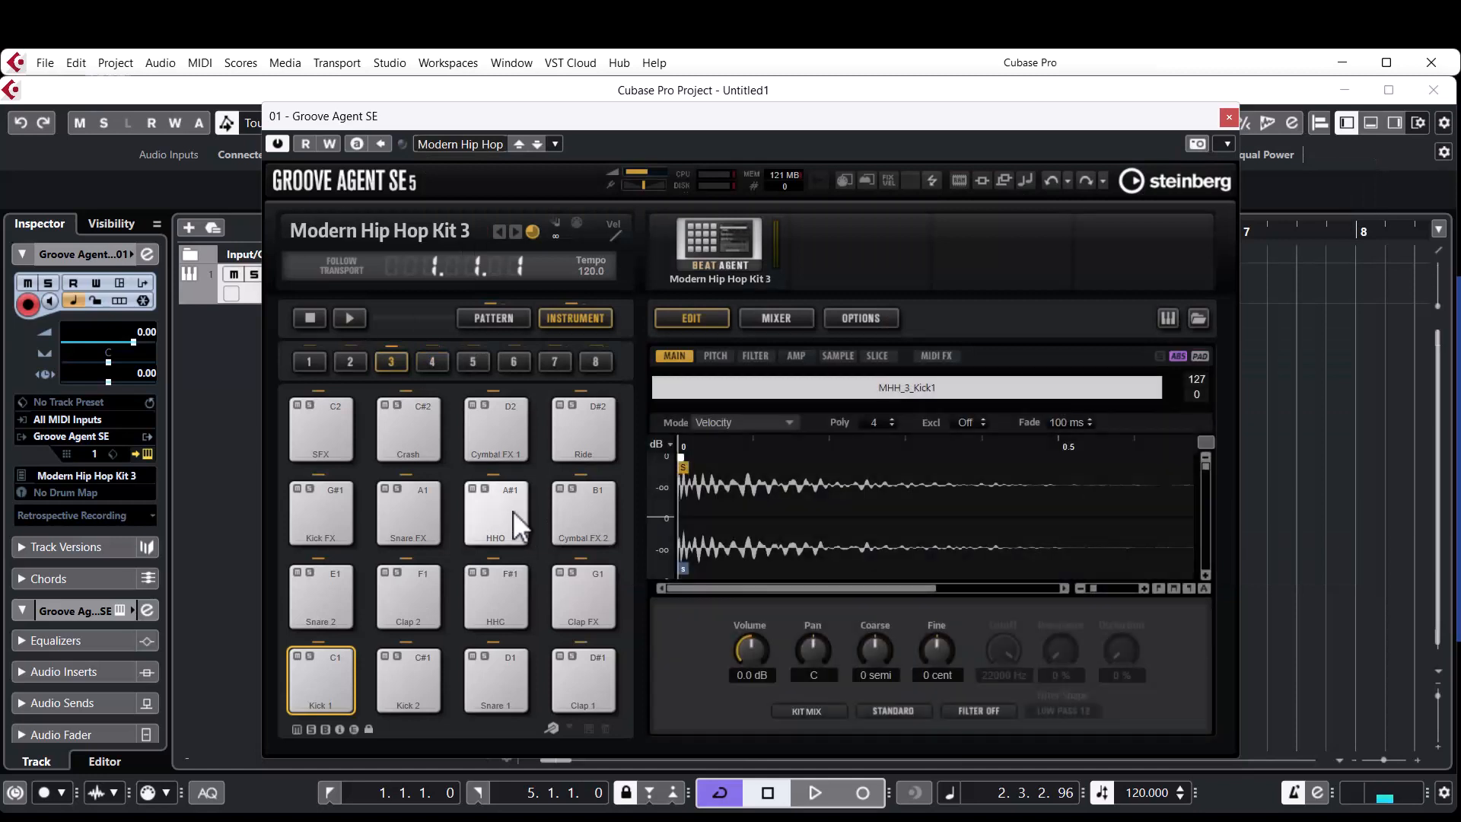
# Audition the kick, snare, clap and hi-hat pads of the drum kit and close the instrument window.
pyautogui.click(326, 671)
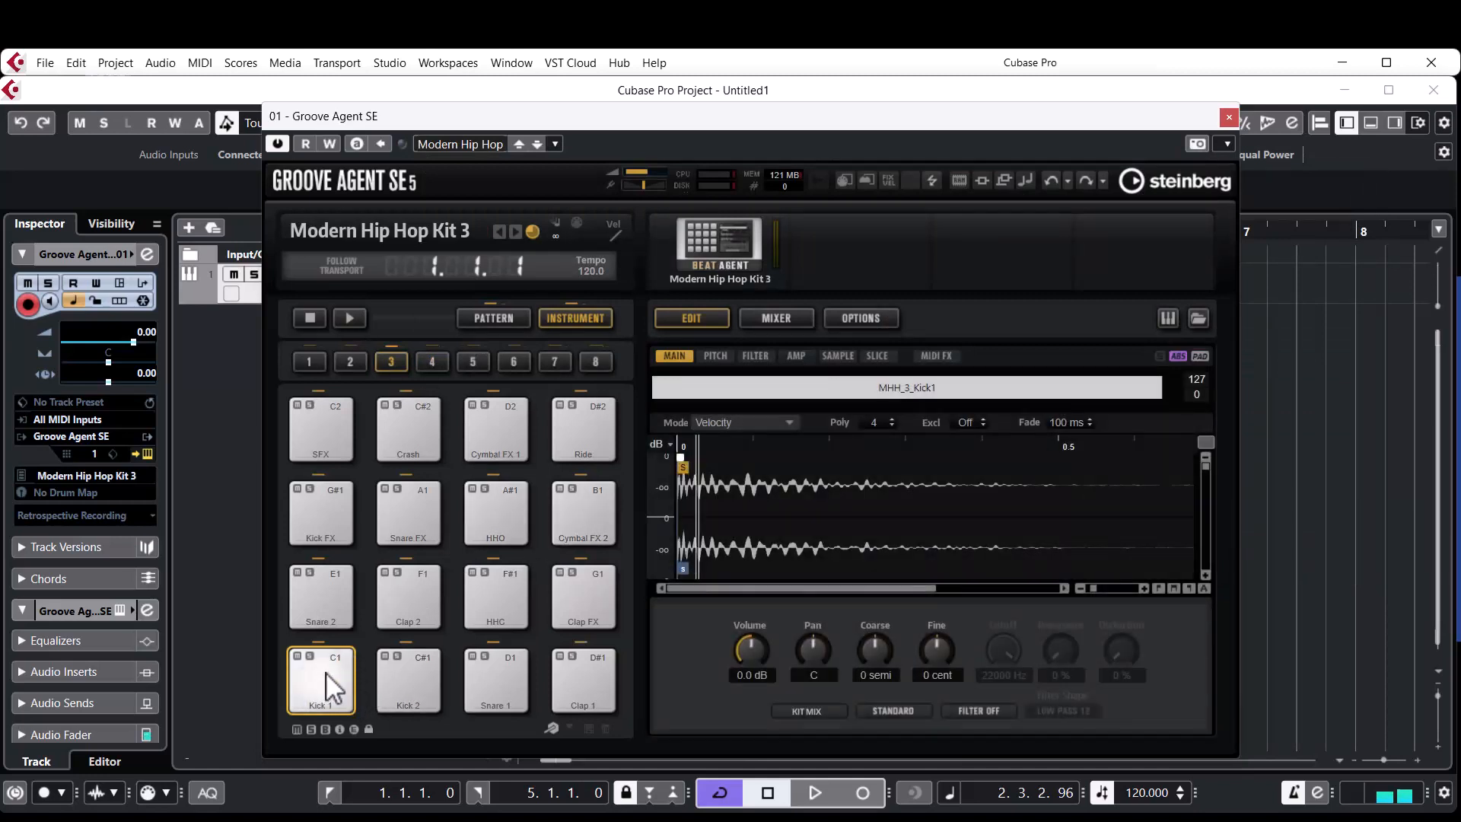
pyautogui.click(417, 655)
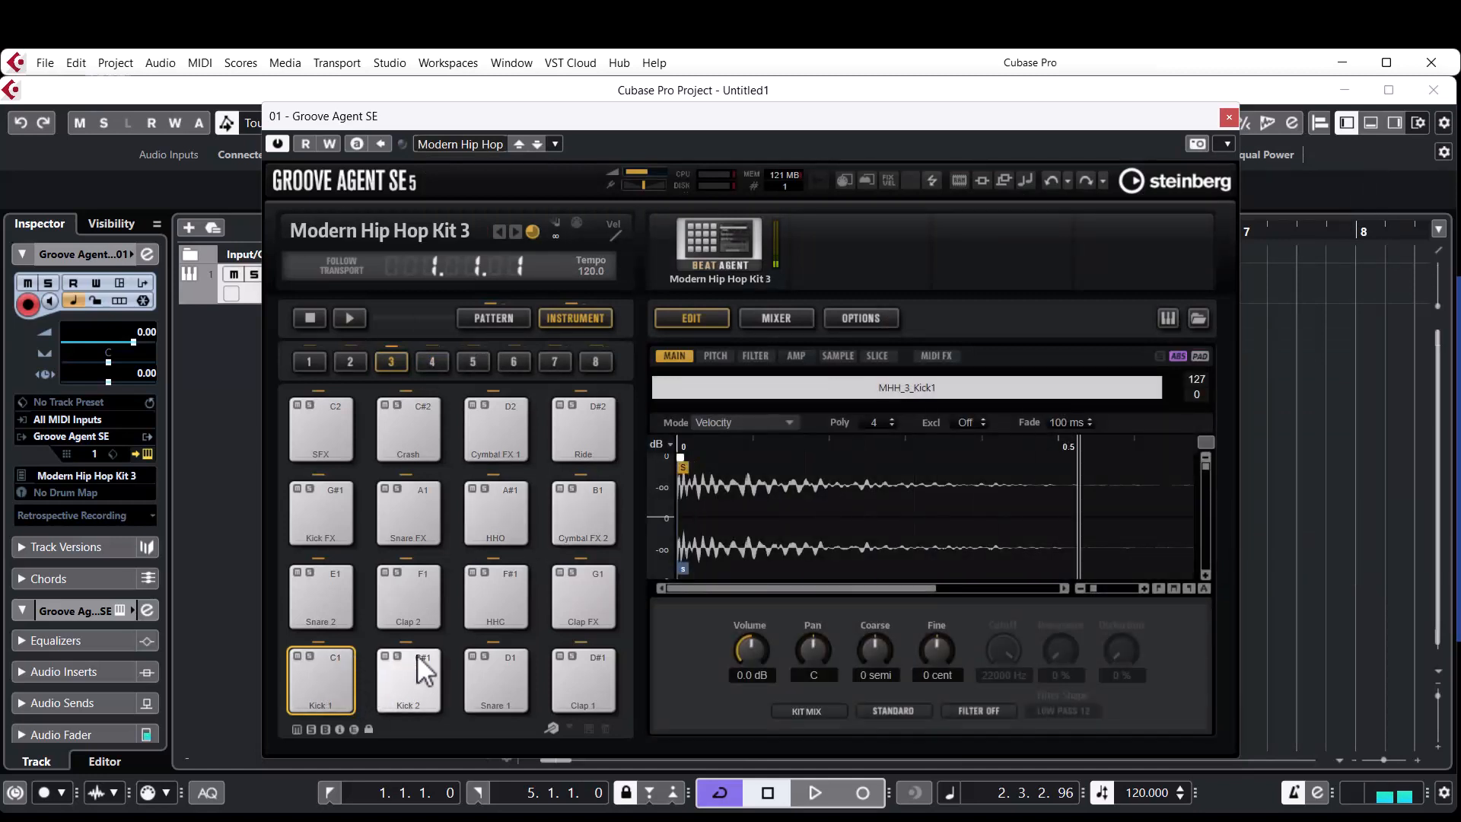
pyautogui.click(504, 669)
pyautogui.click(580, 664)
pyautogui.click(328, 574)
pyautogui.click(413, 592)
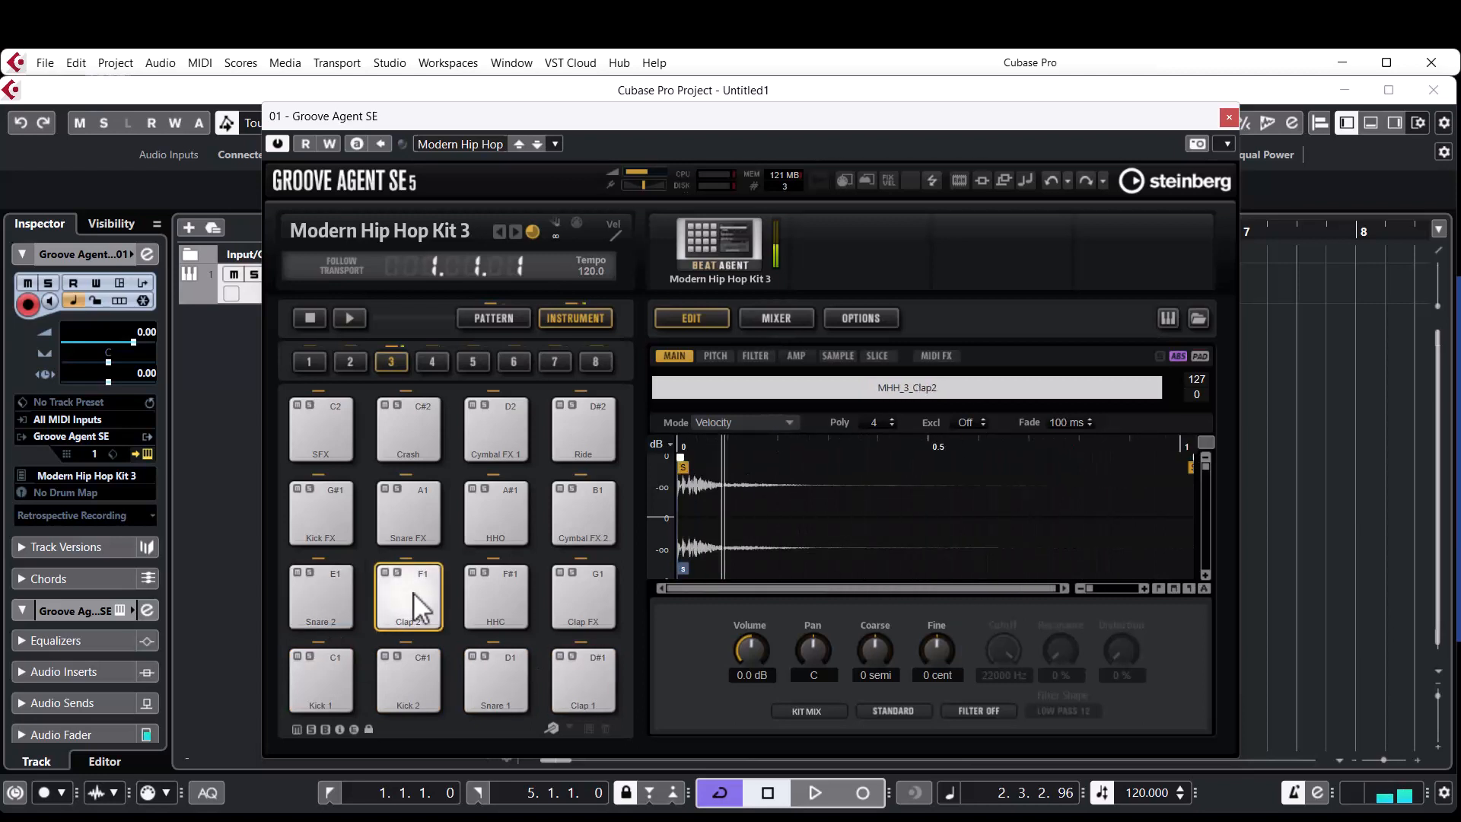
pyautogui.click(500, 586)
pyautogui.click(586, 586)
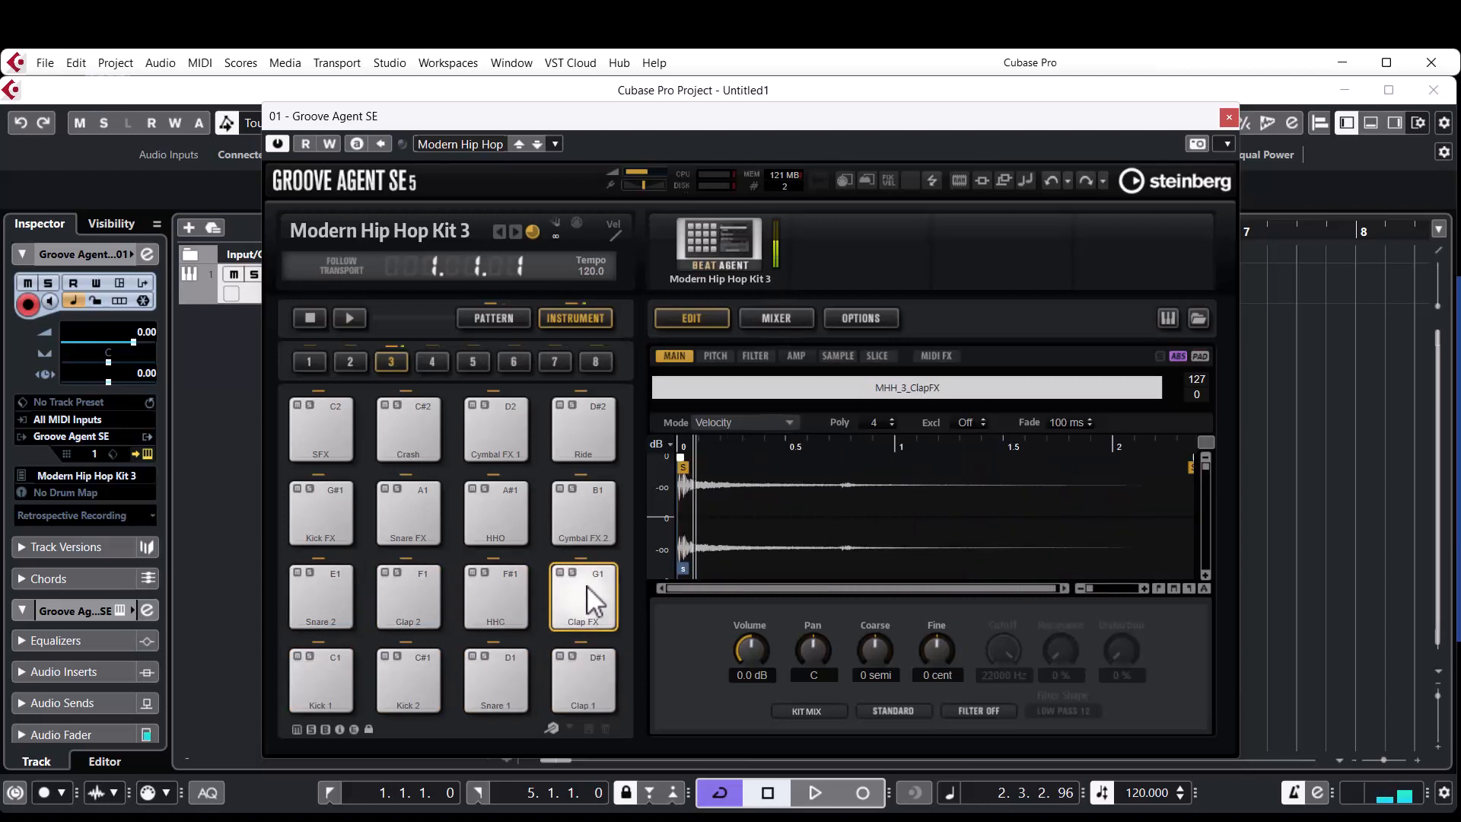
pyautogui.click(321, 678)
pyautogui.click(409, 677)
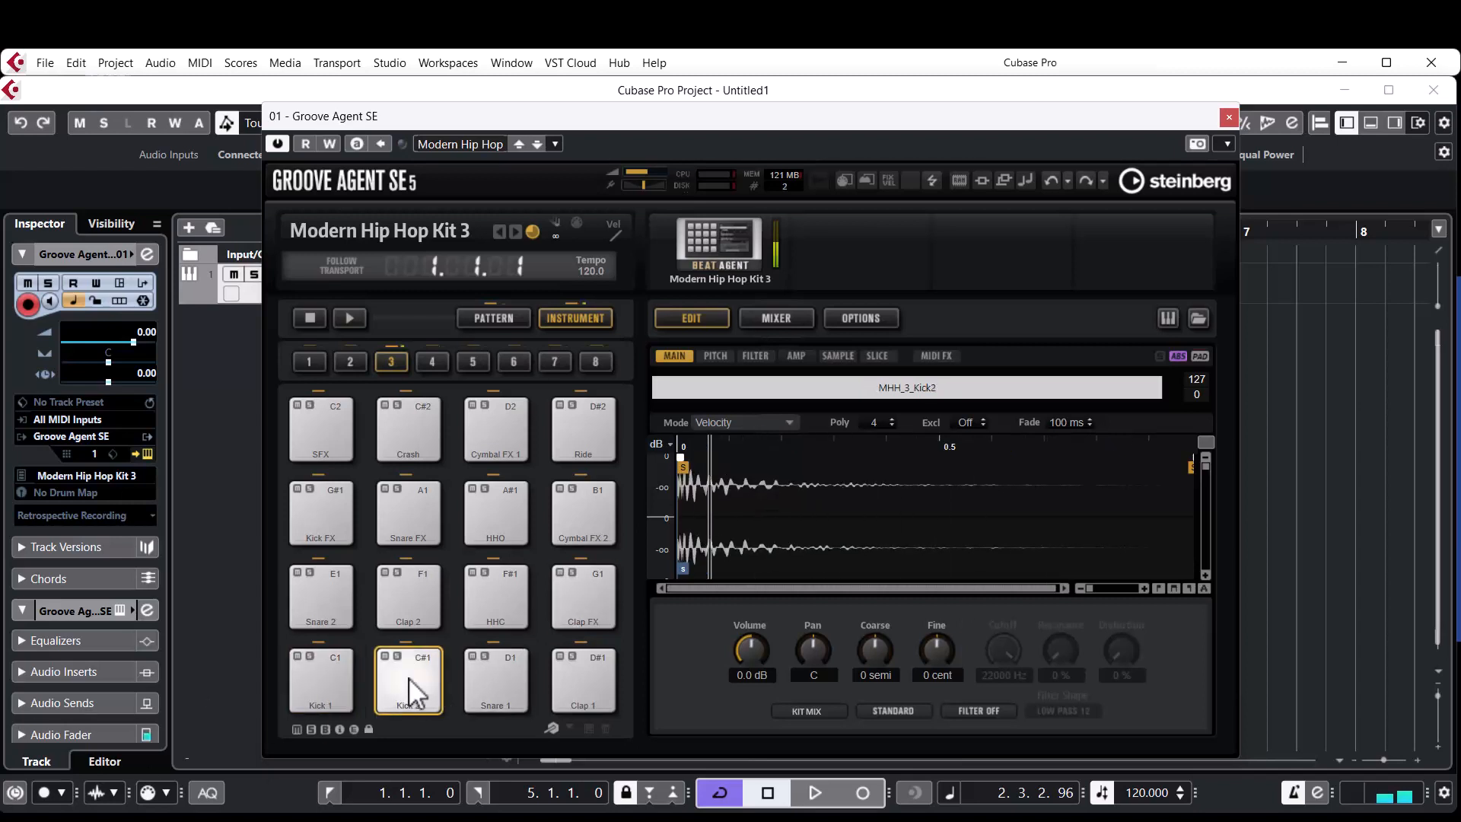
pyautogui.click(1229, 117)
# Draw a four-bar MIDI part from bar 1 to bar 5 on the Groove Agent track and increase the track height.
pyautogui.rightClick(605, 348)
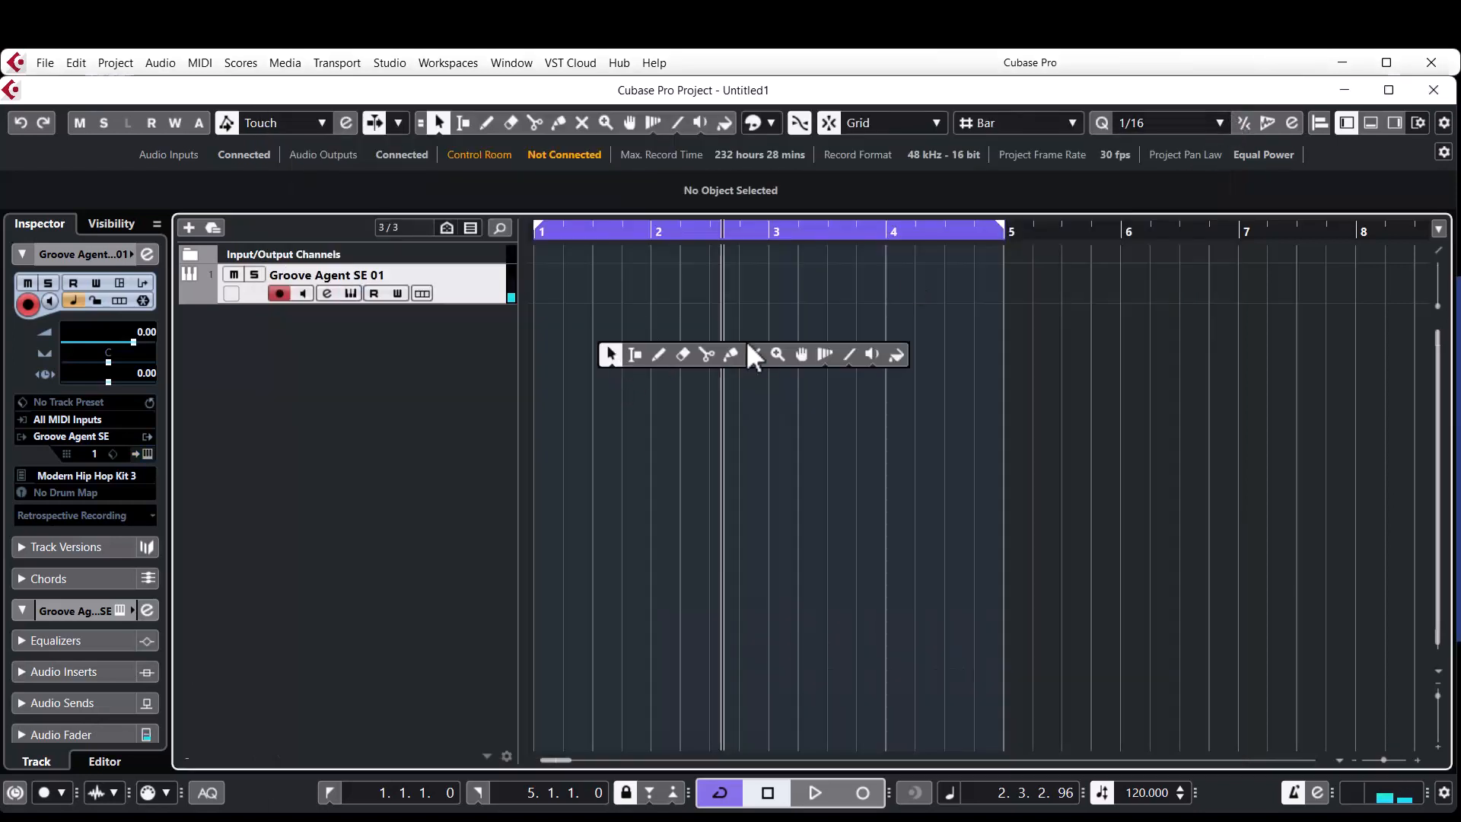
pyautogui.click(659, 355)
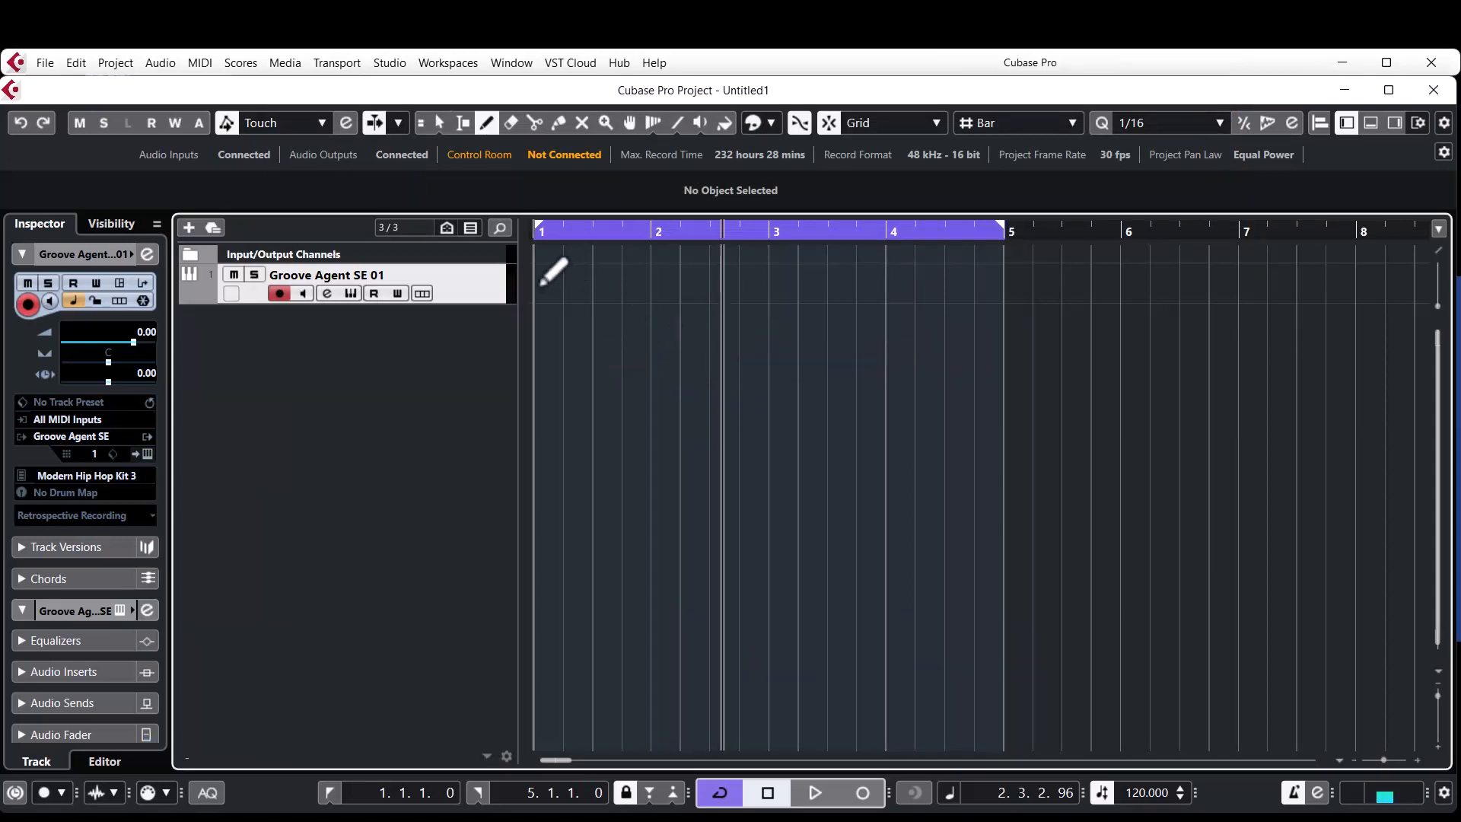
pyautogui.moveTo(541, 283)
pyautogui.mouseDown()
pyautogui.moveTo(1122, 283)
pyautogui.moveTo(972, 281)
pyautogui.mouseUp()
pyautogui.press('1')
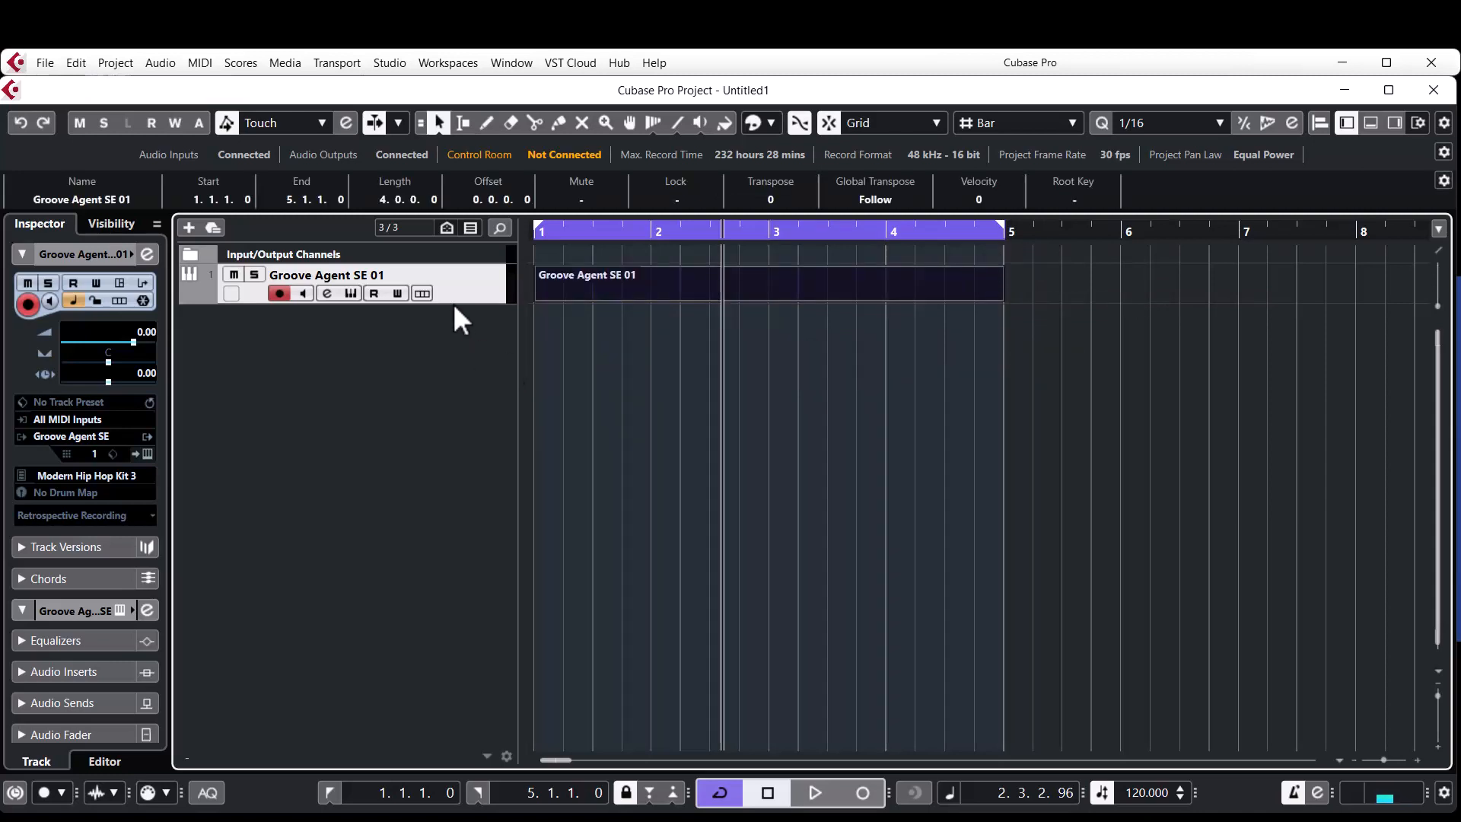
pyautogui.moveTo(460, 303); pyautogui.dragTo(461, 455)
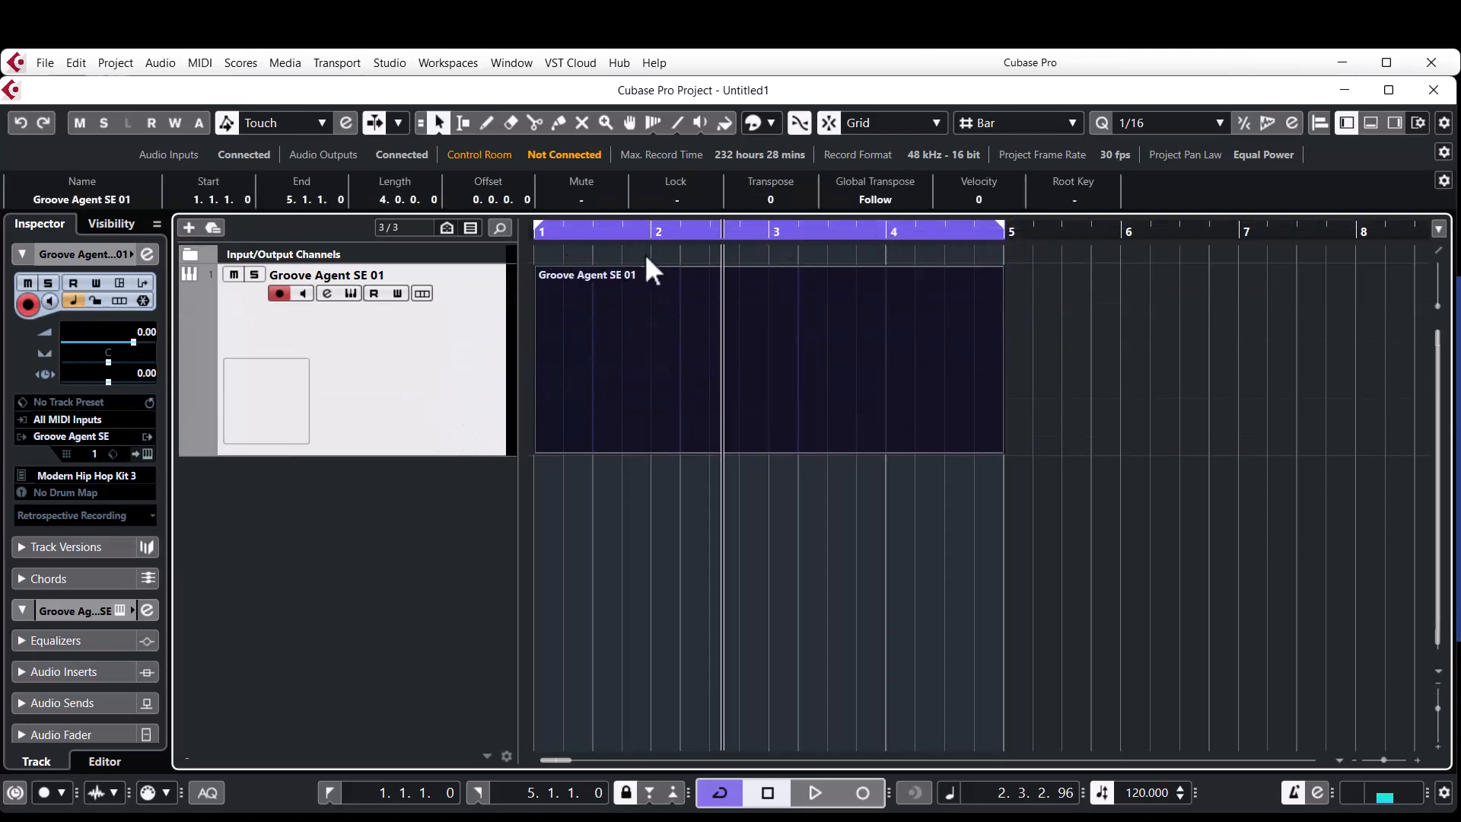
# Move both locators to bar 6 and set them back around the selected four-bar Groove Agent part.
pyautogui.click(677, 390)
pyautogui.click(1111, 342)
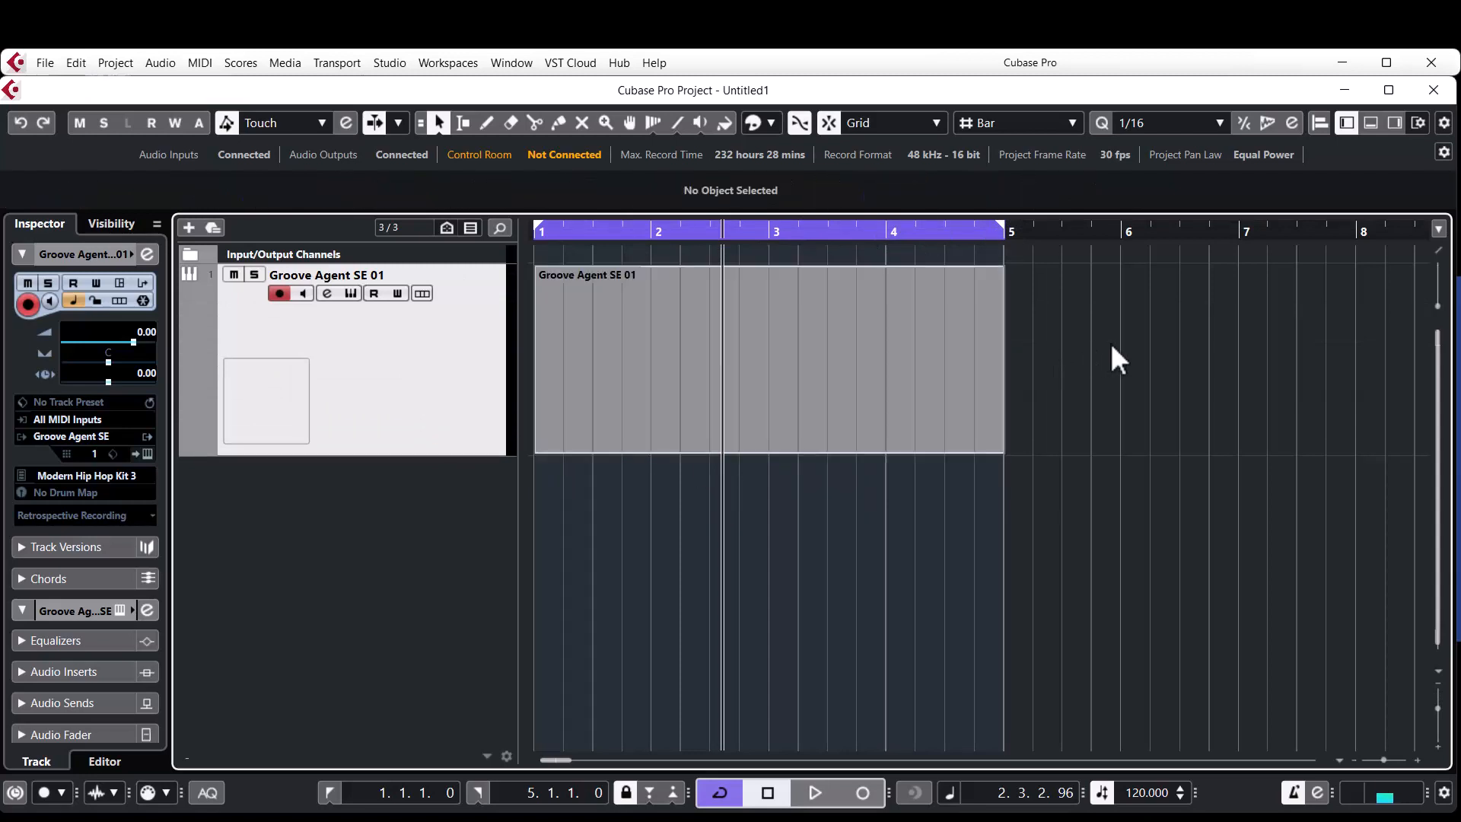
pyautogui.click(724, 369)
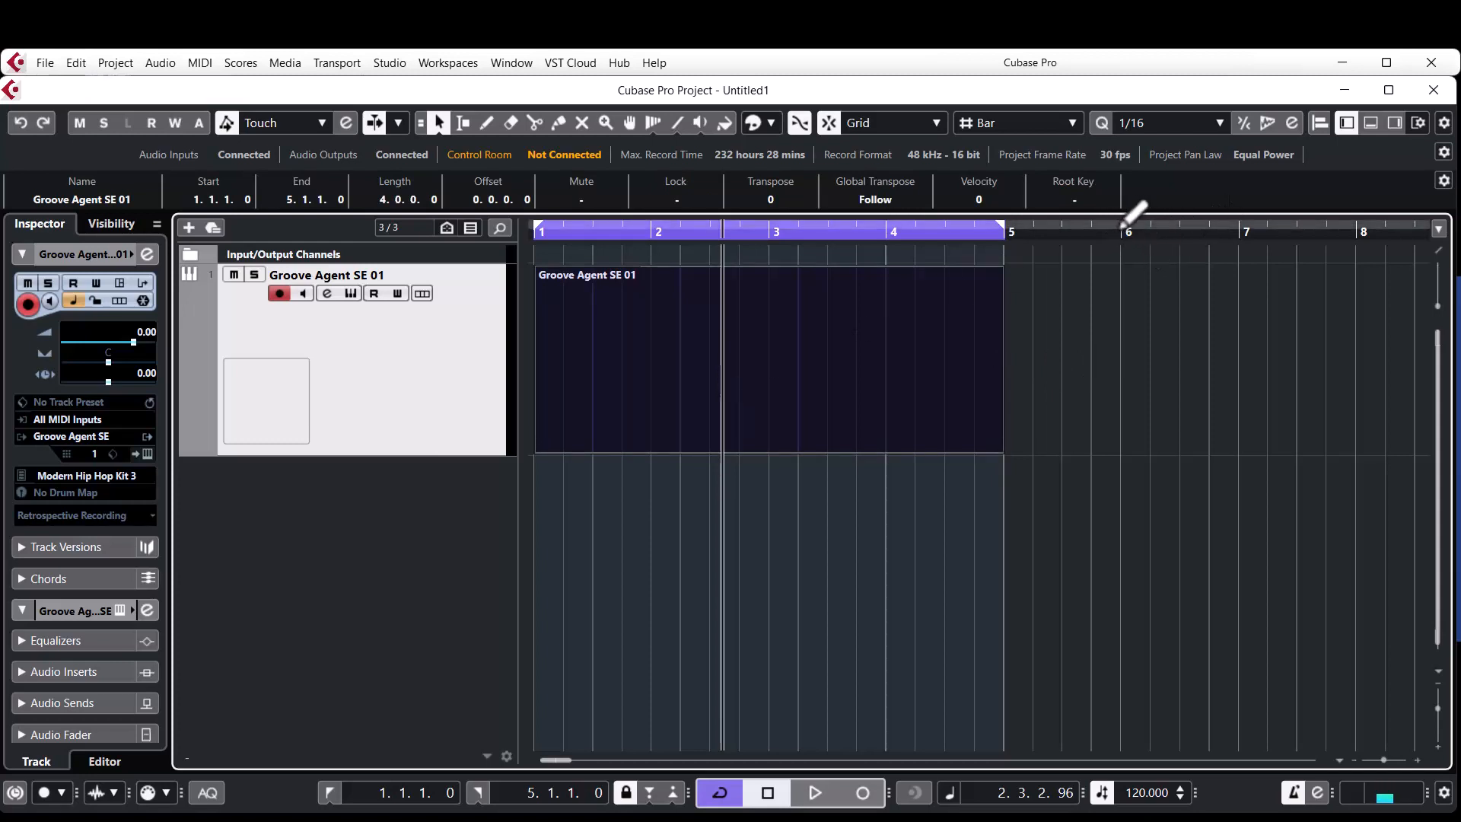
pyautogui.click(1130, 225)
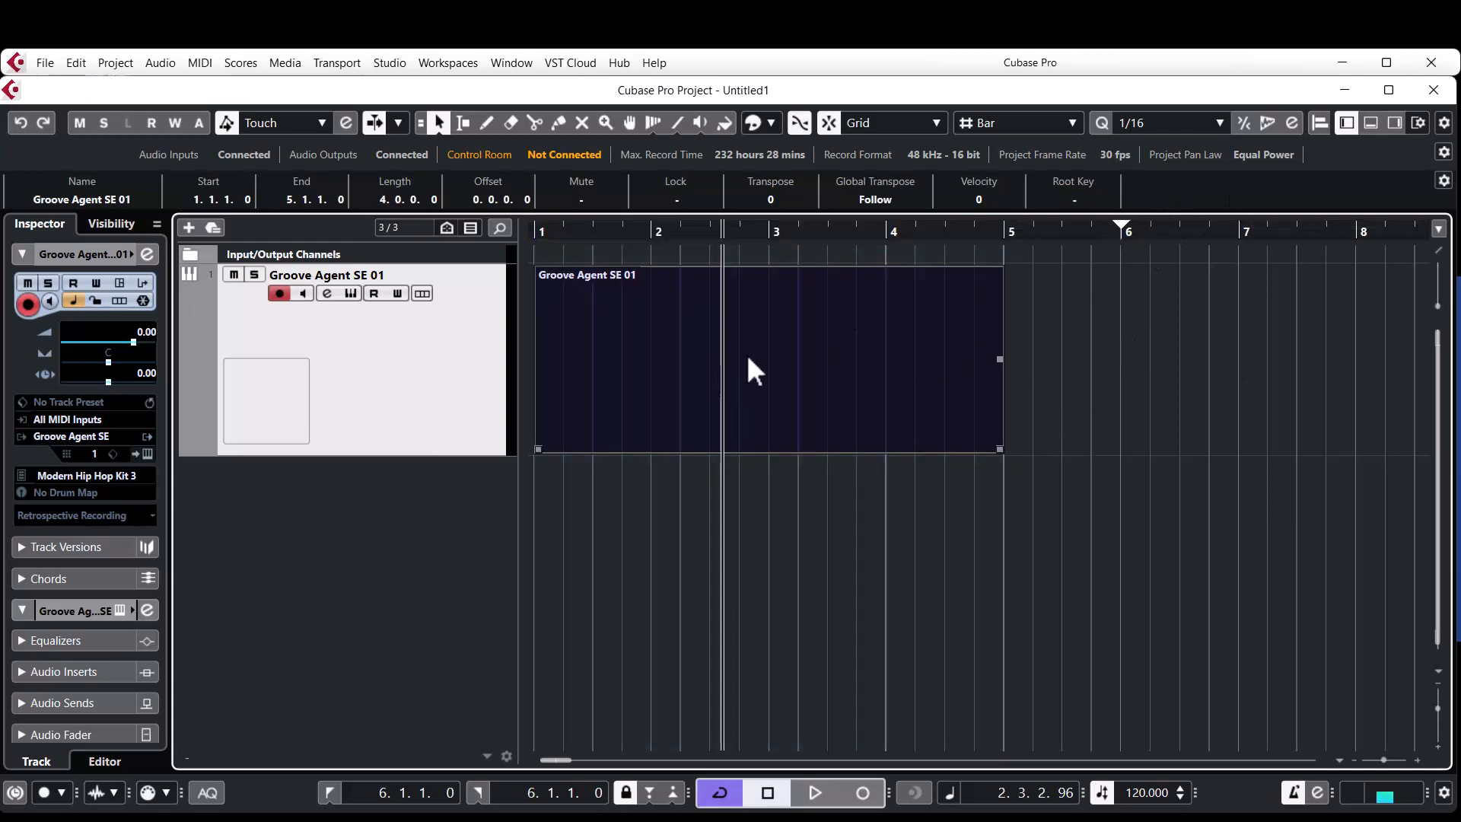
pyautogui.press('p')
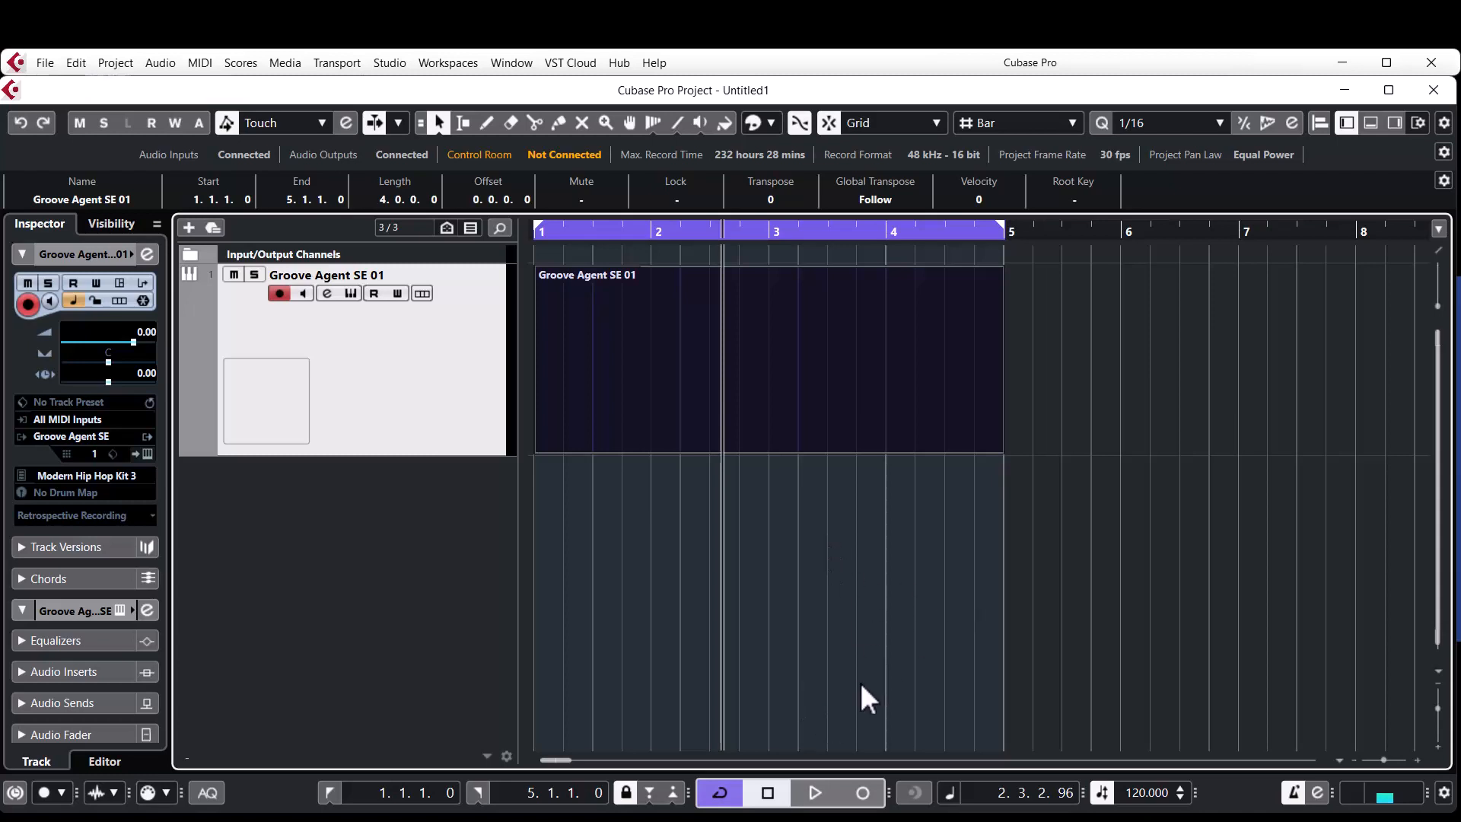
# Switch cycle mode off and back on several times, ending with it enabled.
pyautogui.click(721, 794)
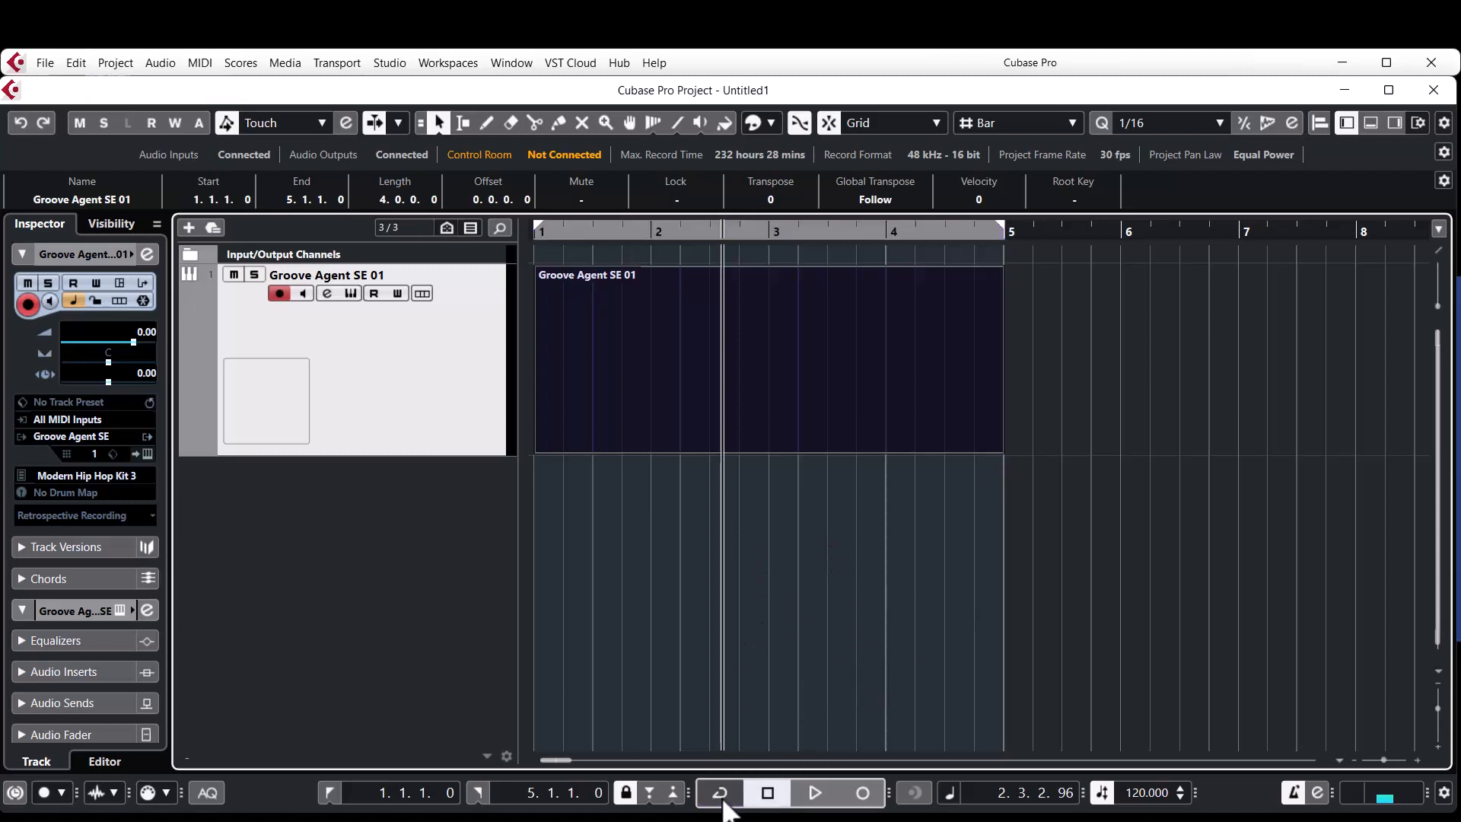
pyautogui.click(722, 795)
pyautogui.click(721, 795)
pyautogui.click(722, 795)
pyautogui.press('KP_Divide')
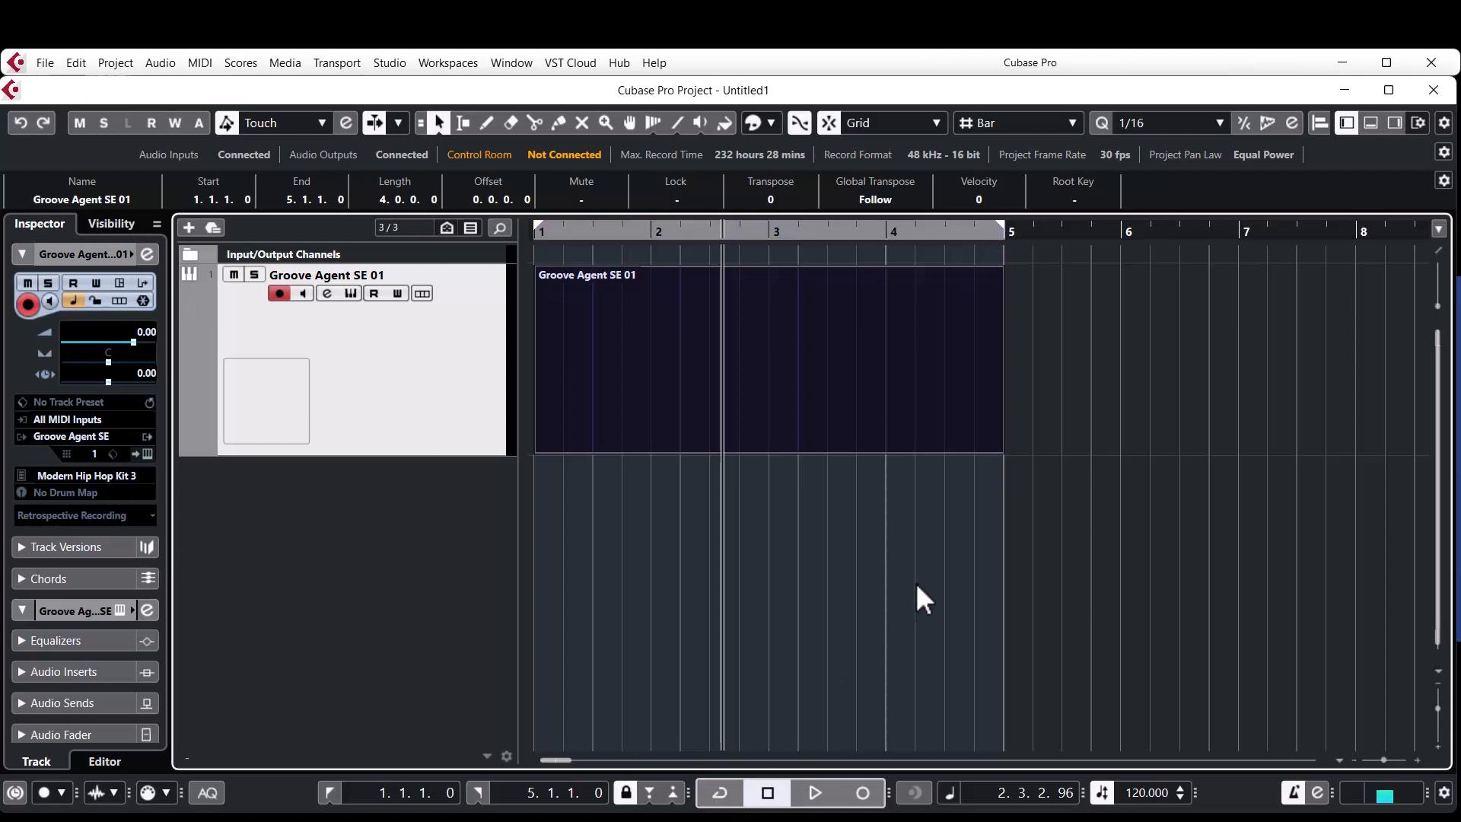
pyautogui.press('KP_Divide')
# Open the four-bar Groove Agent part in the Key Editor.
pyautogui.click(623, 380)
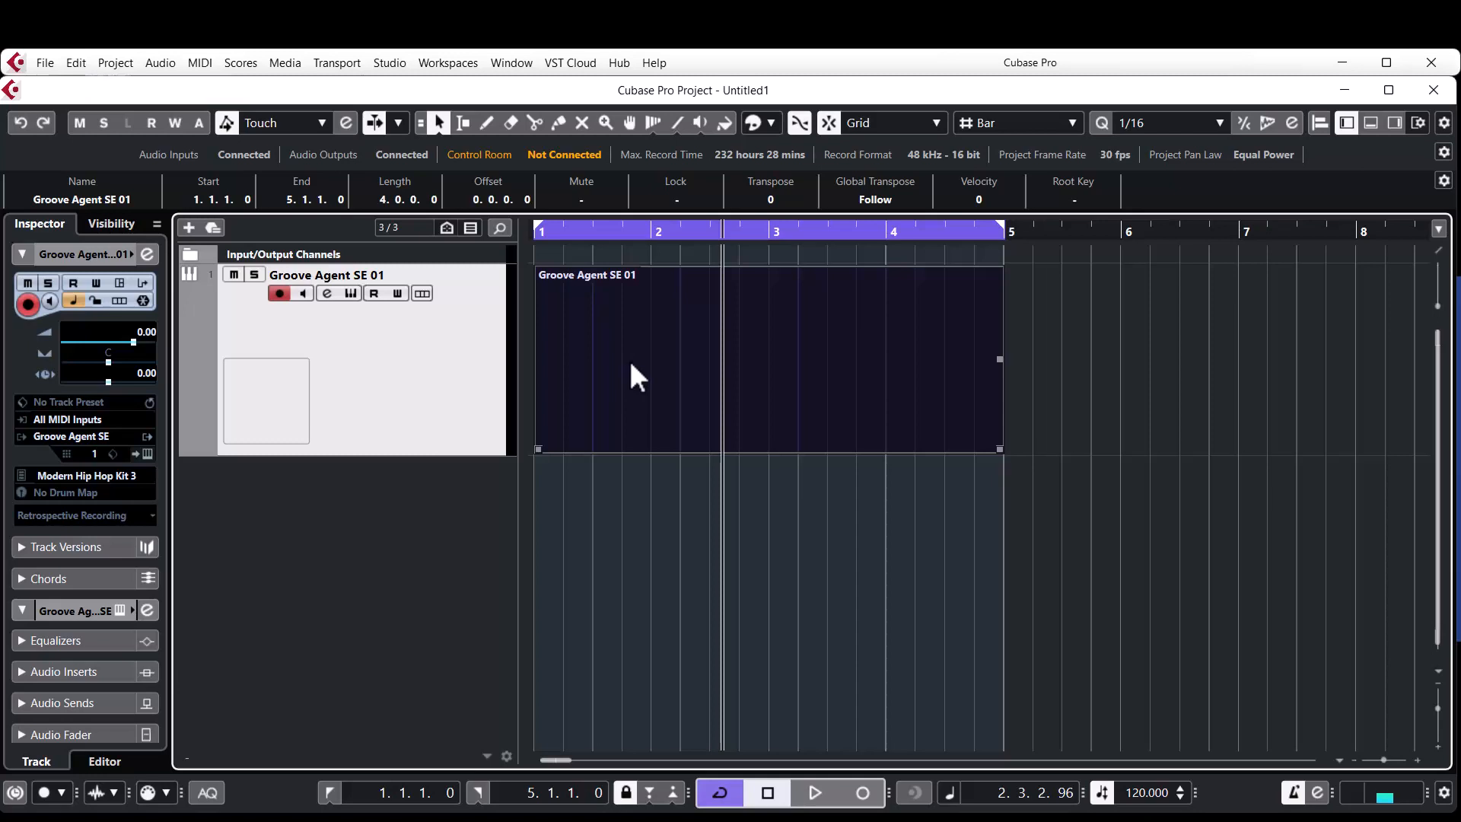
pyautogui.doubleClick(630, 364)
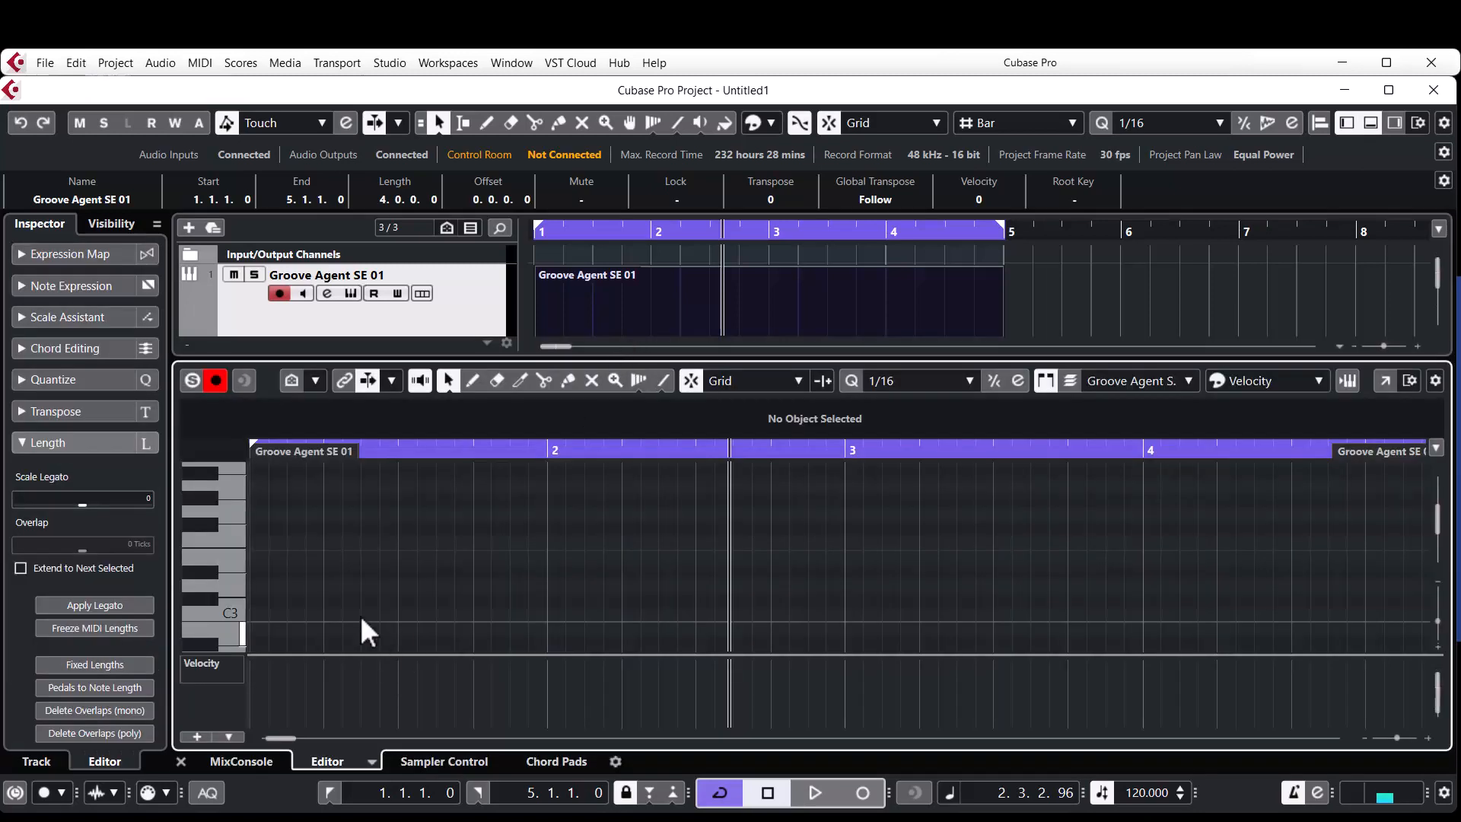
# Draw sixteenth-note C1 kicks at 1.1.1, 1.3.3, 2.1.1 and 2.3.3 in the Groove Agent part.
pyautogui.scroll(-4, 308, 579)
pyautogui.rightClick(298, 581)
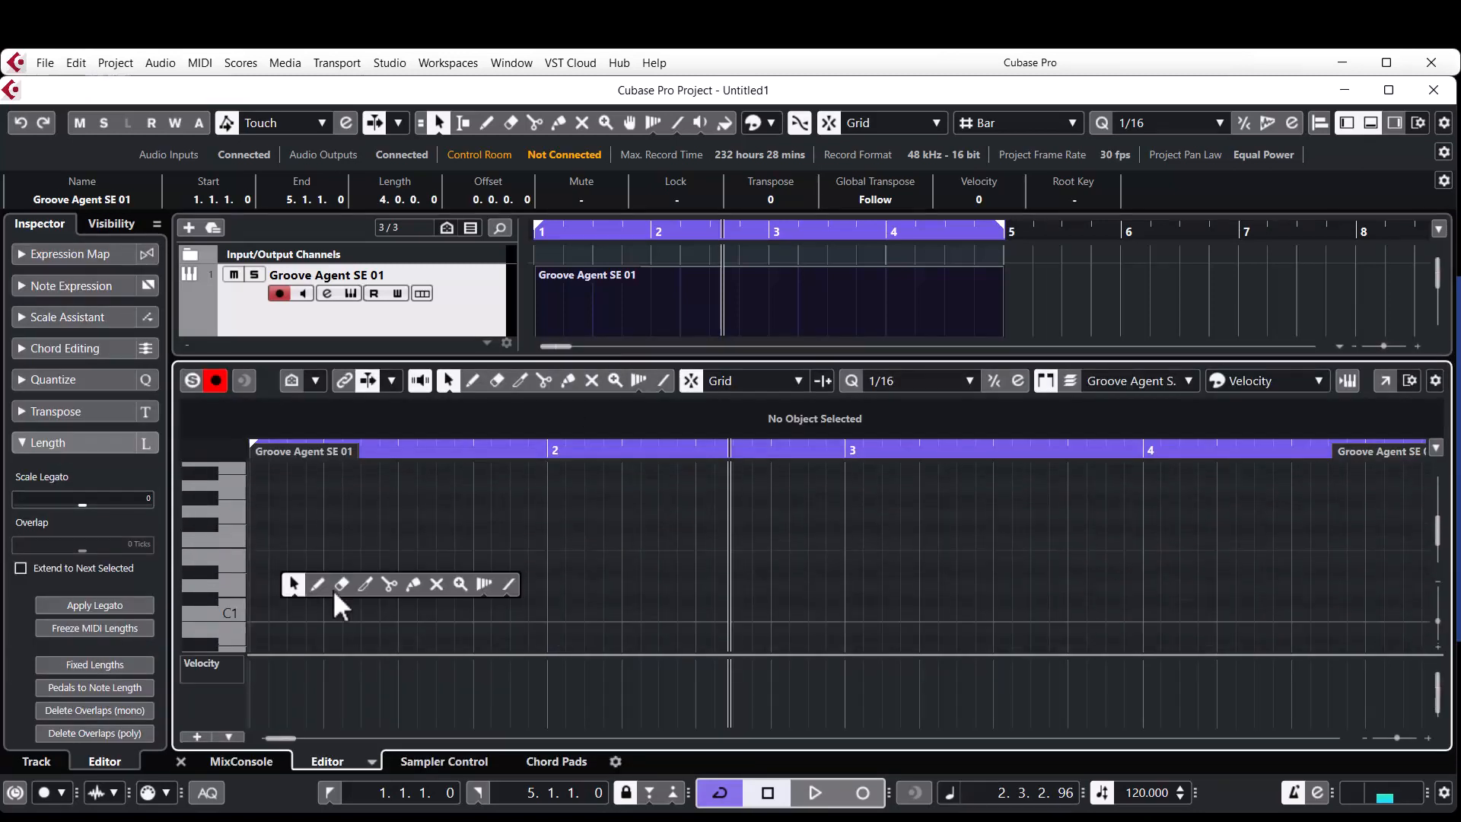
pyautogui.click(317, 585)
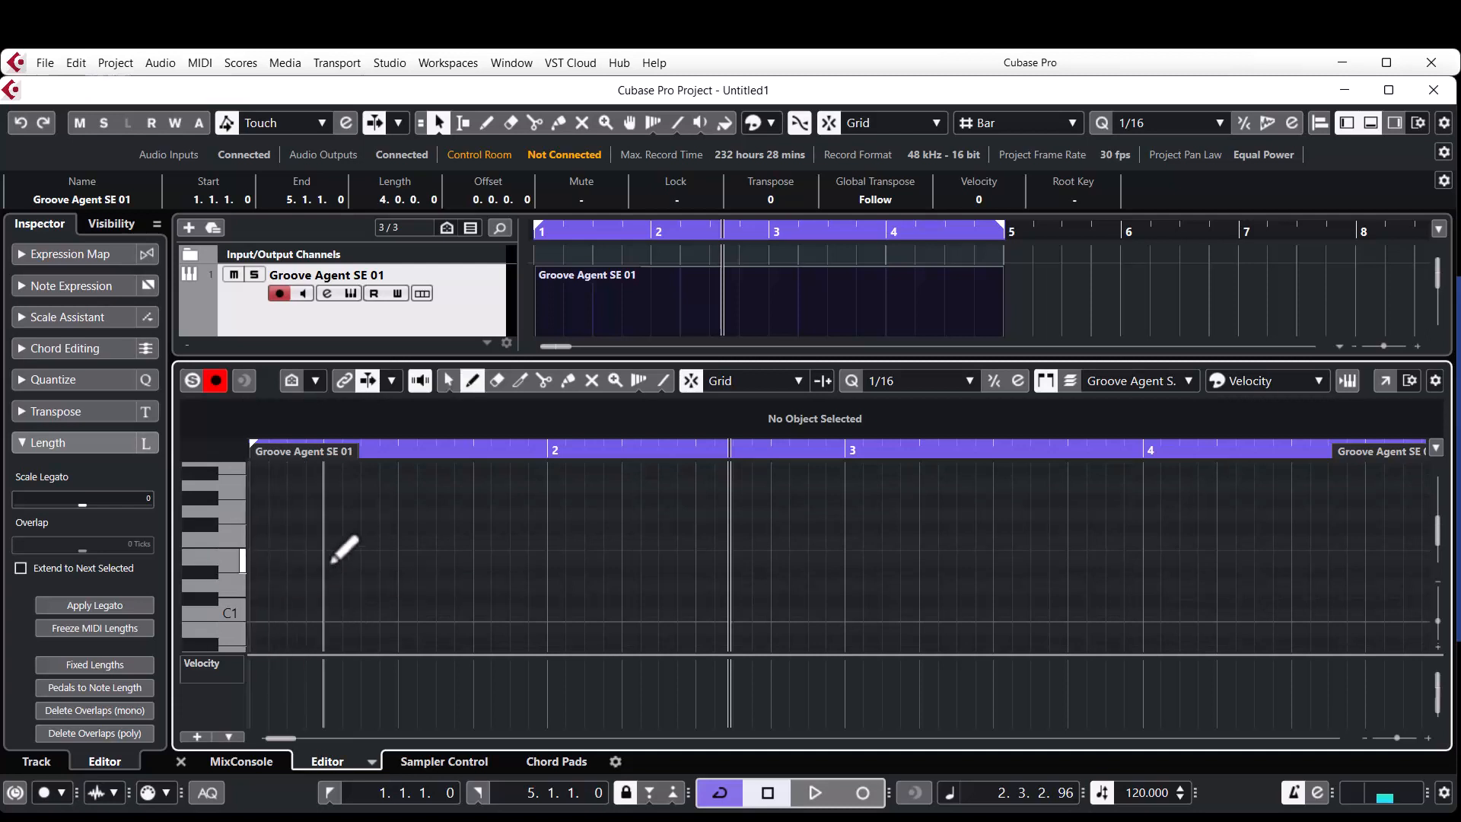
pyautogui.rightClick(335, 554)
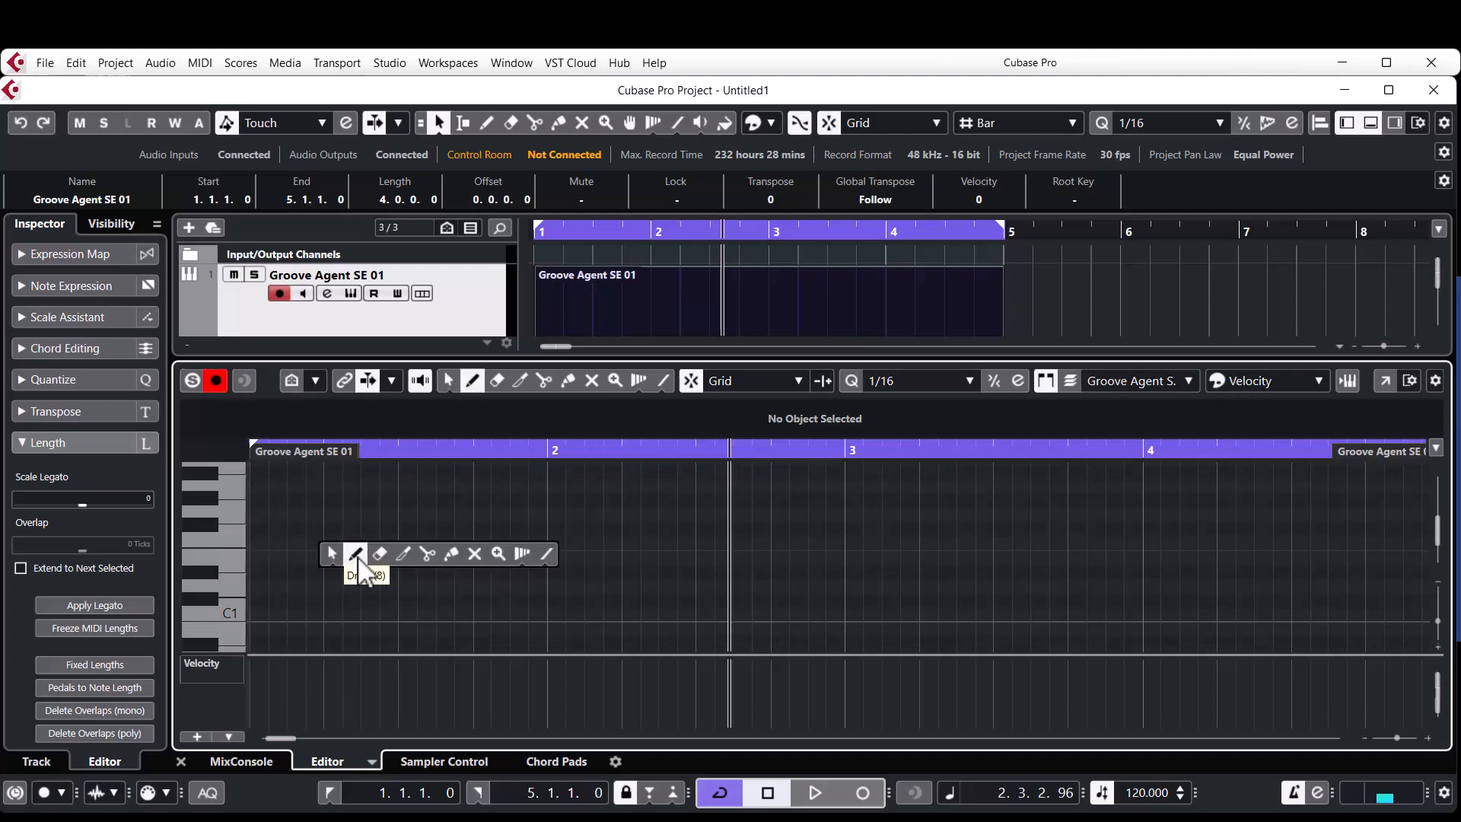
pyautogui.click(355, 553)
pyautogui.click(262, 615)
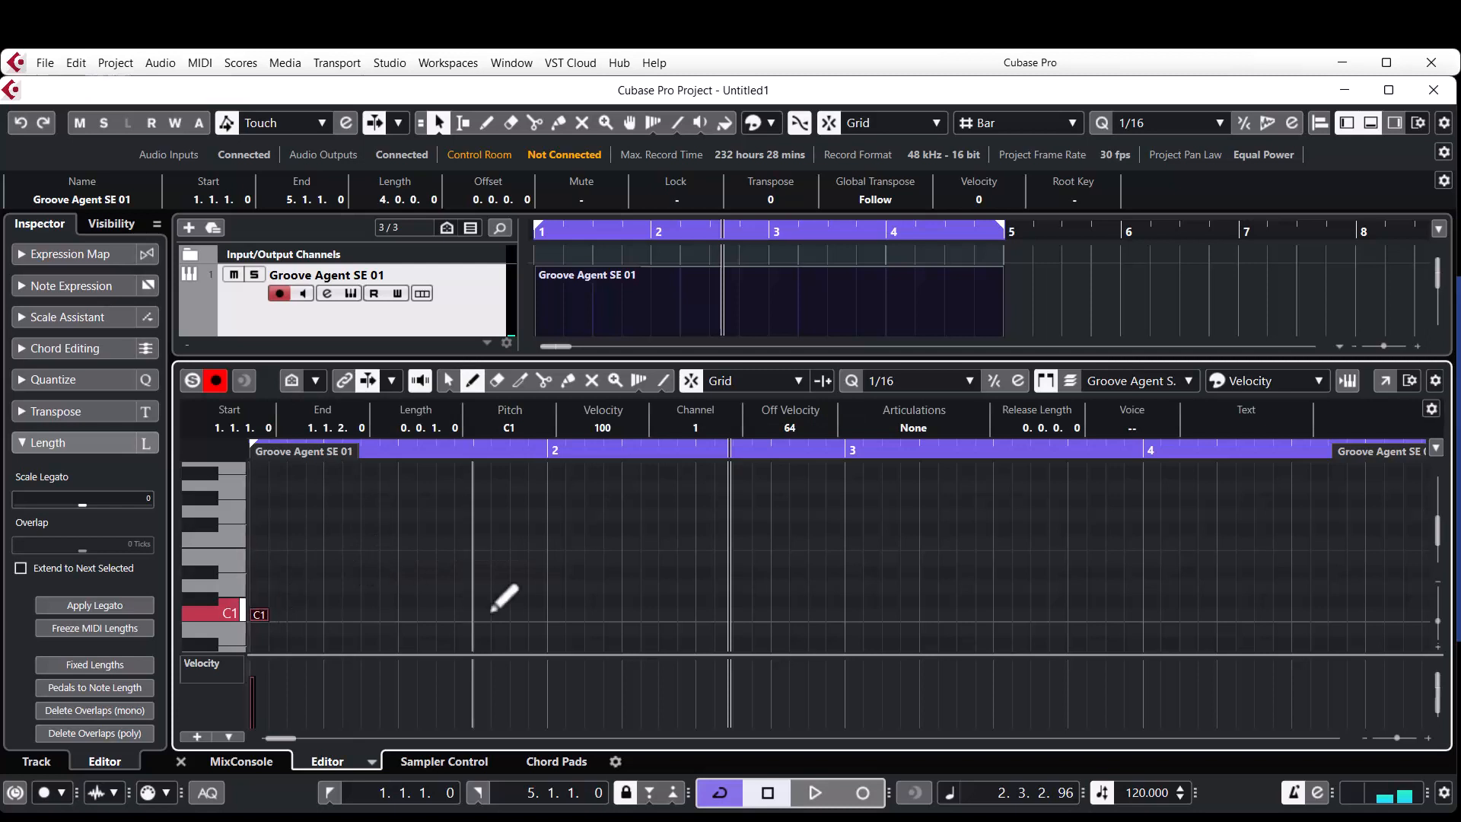
pyautogui.click(446, 615)
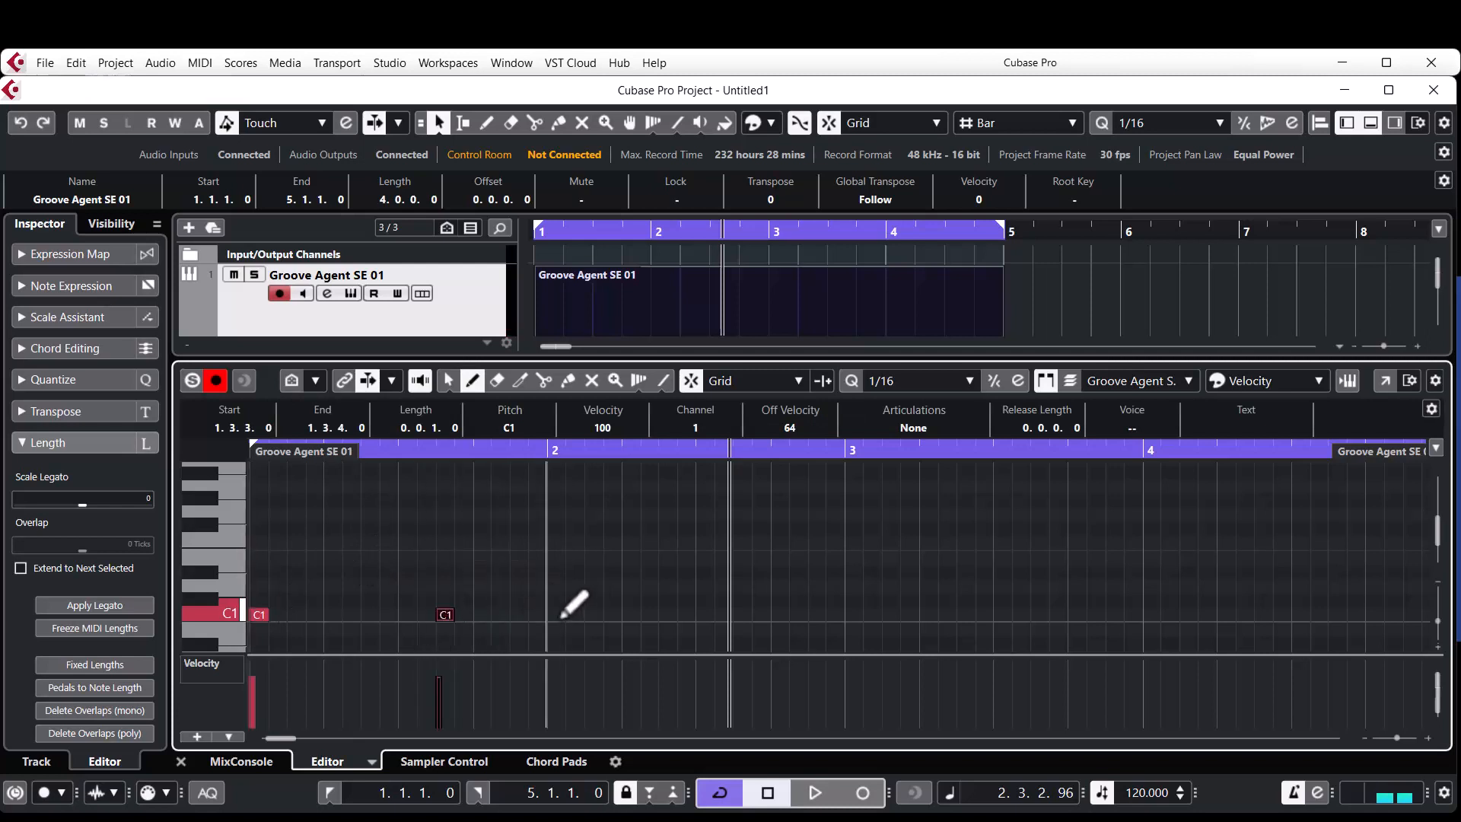
pyautogui.click(558, 615)
pyautogui.click(740, 615)
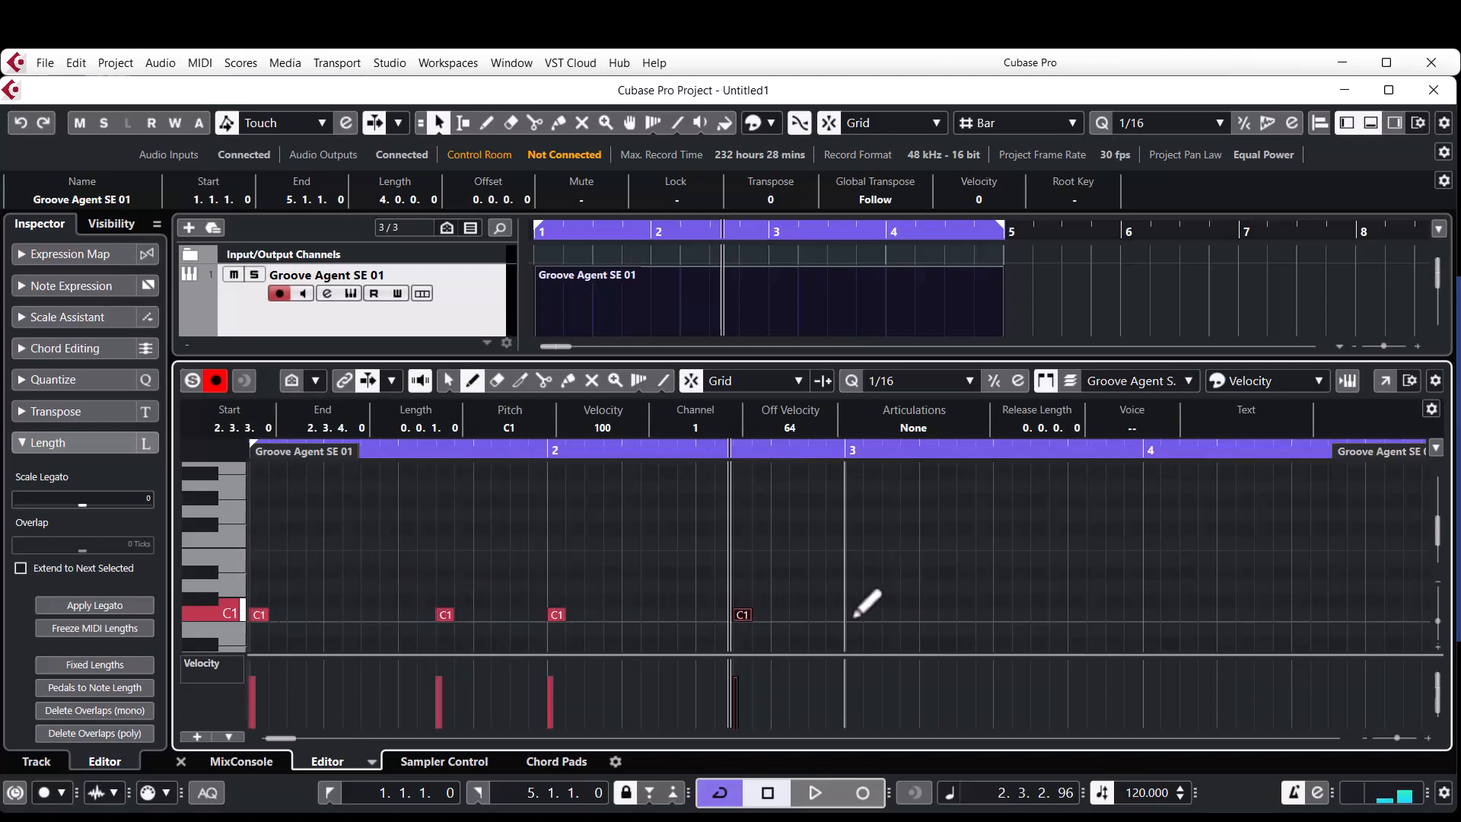
# Continue the C1 kicks in bars 3 and 4 at 3.1.1, 3.3.3, 4.1.1 and 4.3.3.
pyautogui.click(854, 615)
pyautogui.click(1020, 615)
pyautogui.press('1')
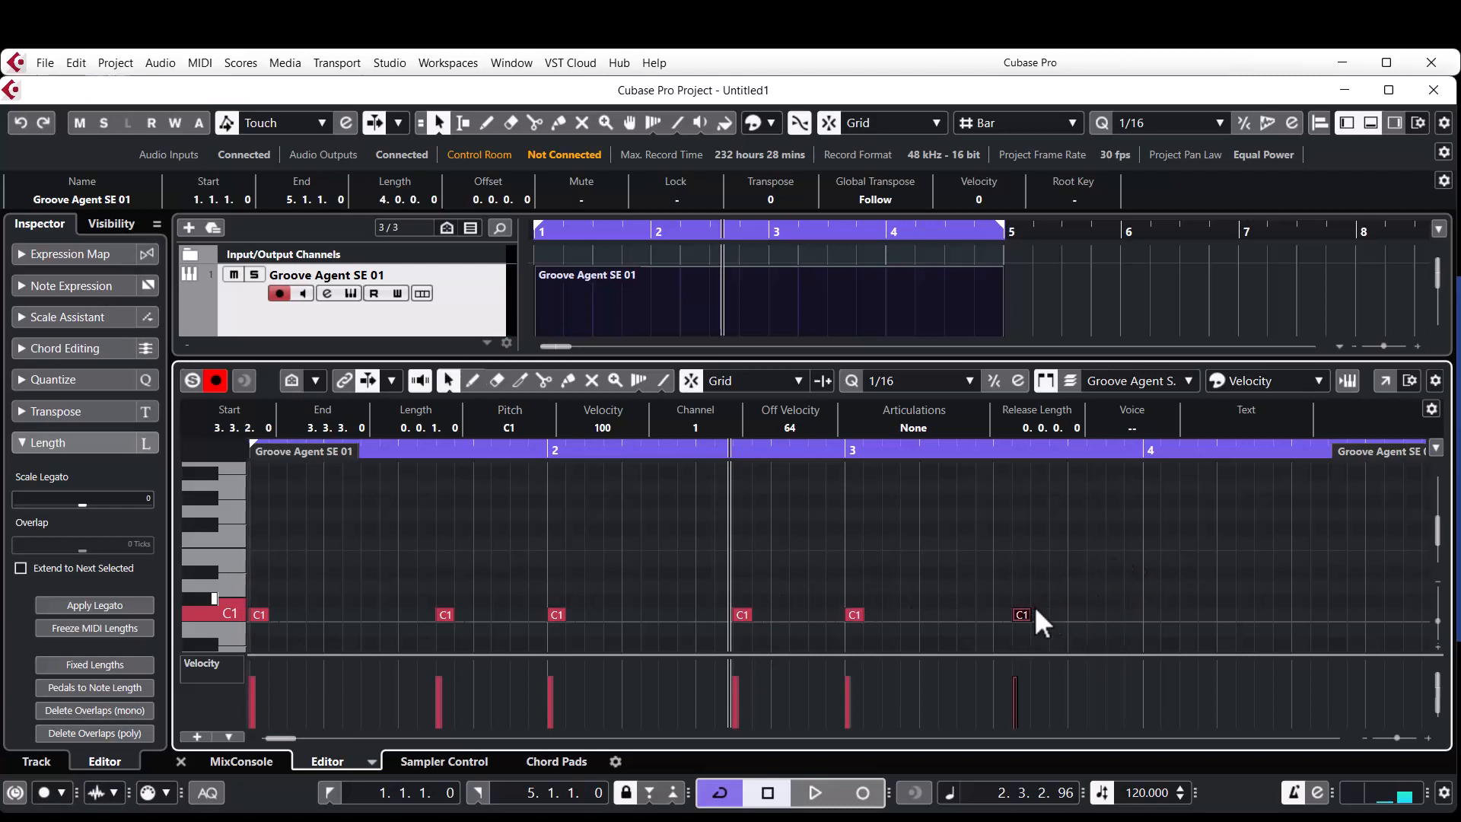
pyautogui.moveTo(1019, 615); pyautogui.dragTo(1035, 618)
pyautogui.rightClick(1131, 580)
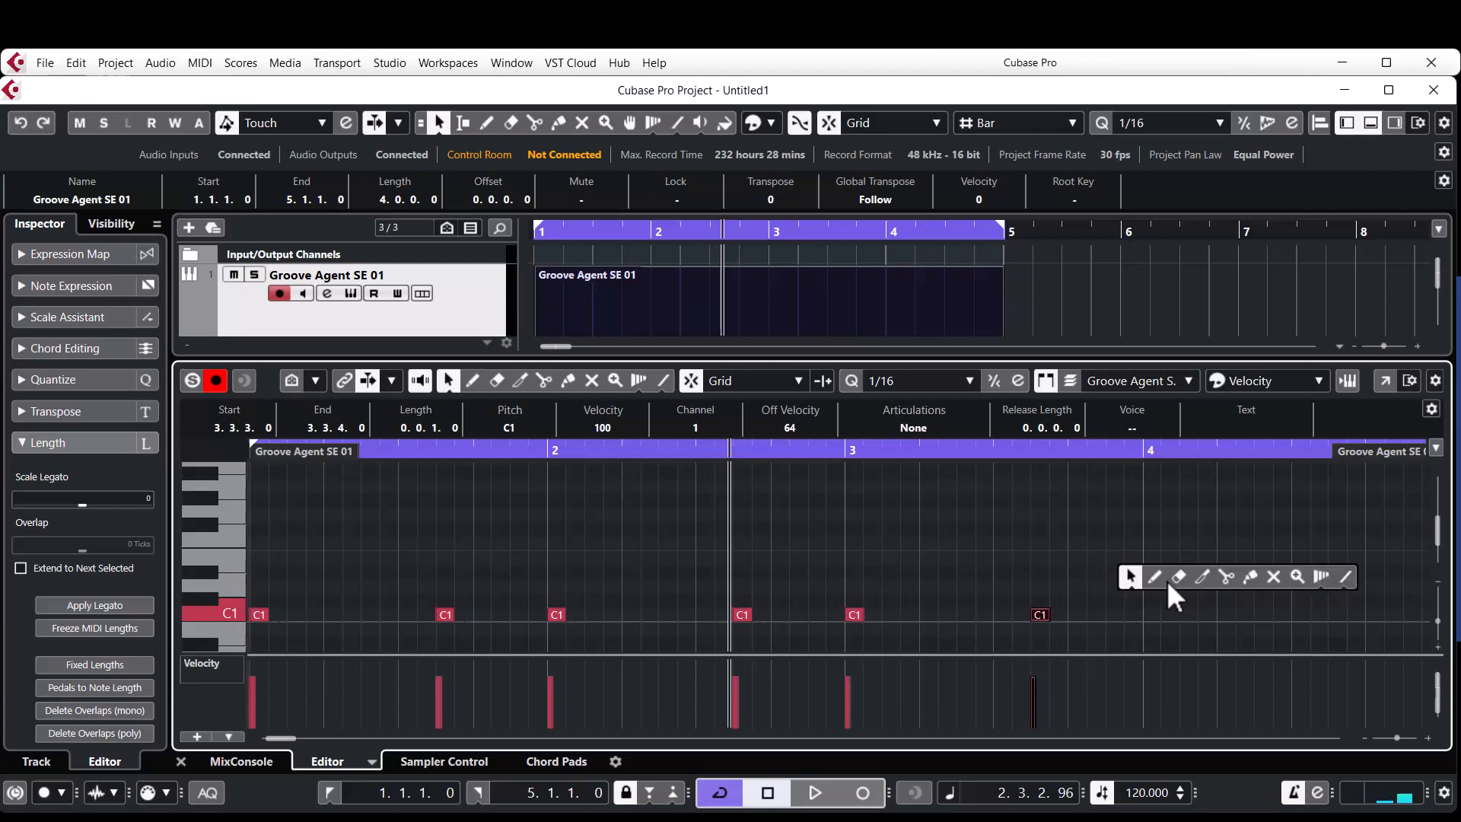
pyautogui.click(1155, 576)
pyautogui.click(1152, 615)
pyautogui.click(1336, 615)
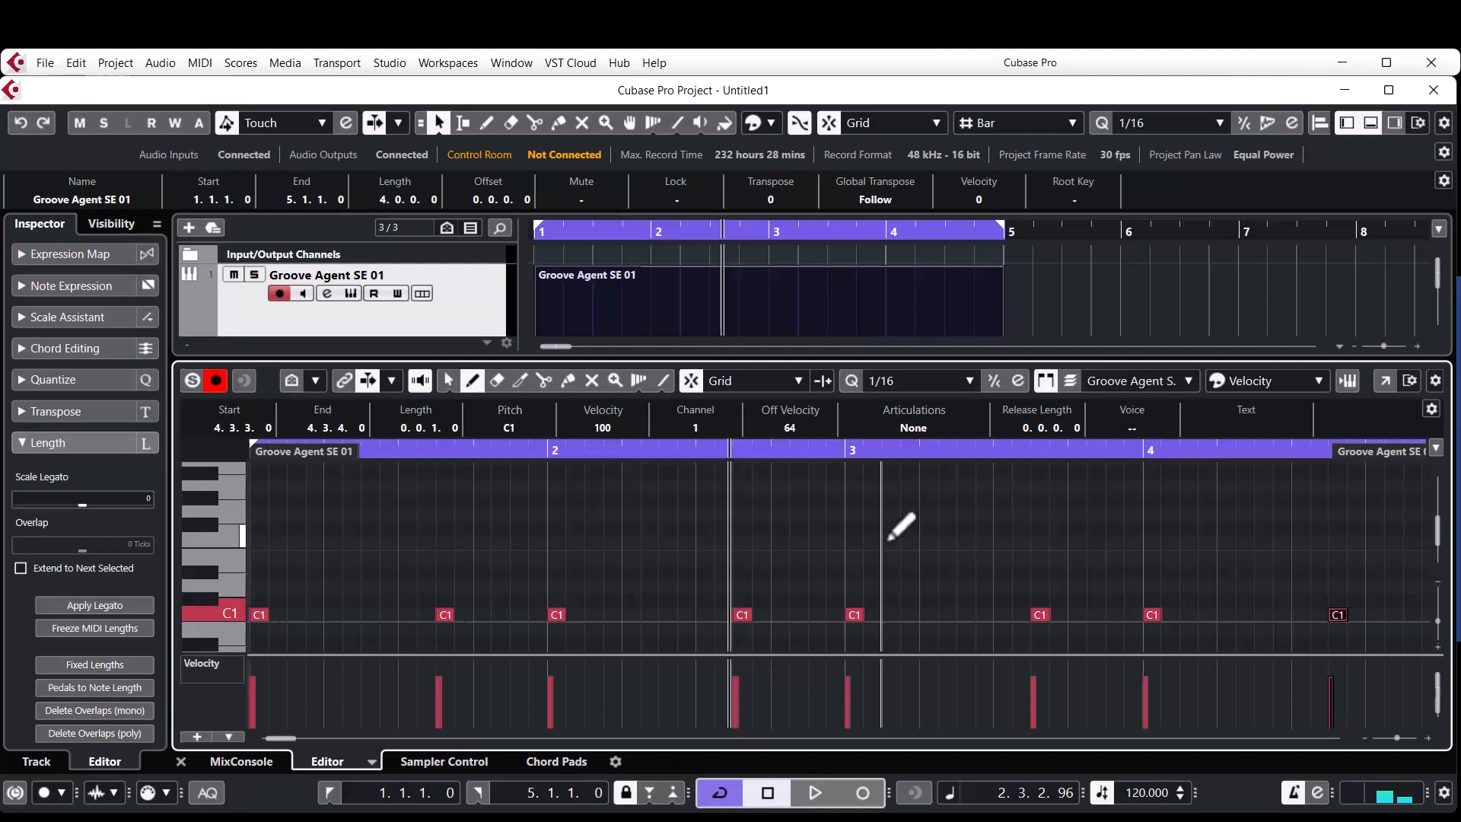
# Draw D1 snare notes on beats 2 and 4 of bars 1 to 3, plus 4.1.3 and 4.4.1 in bar 4.
pyautogui.press('1')
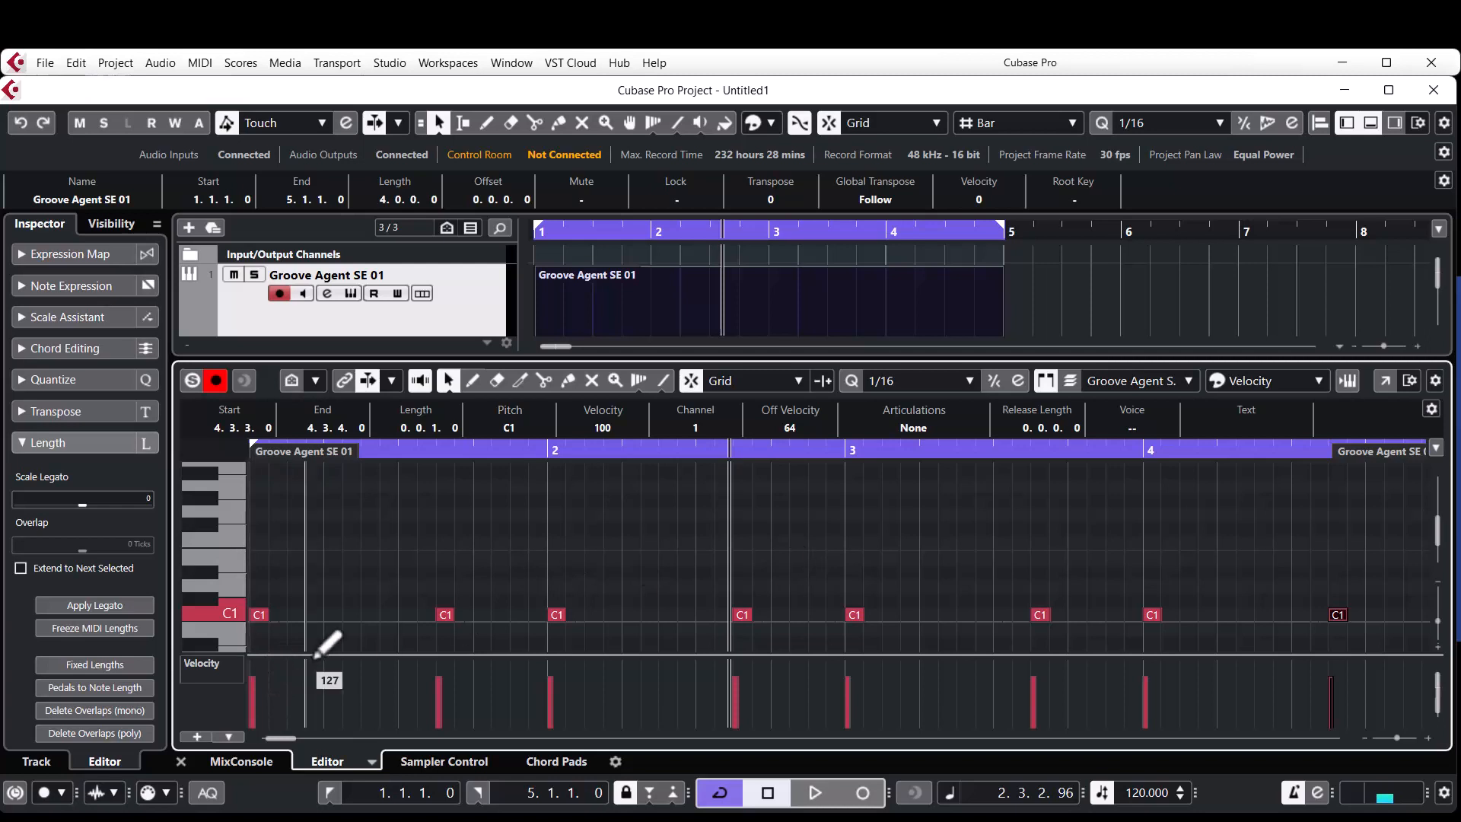
pyautogui.rightClick(336, 554)
pyautogui.click(359, 548)
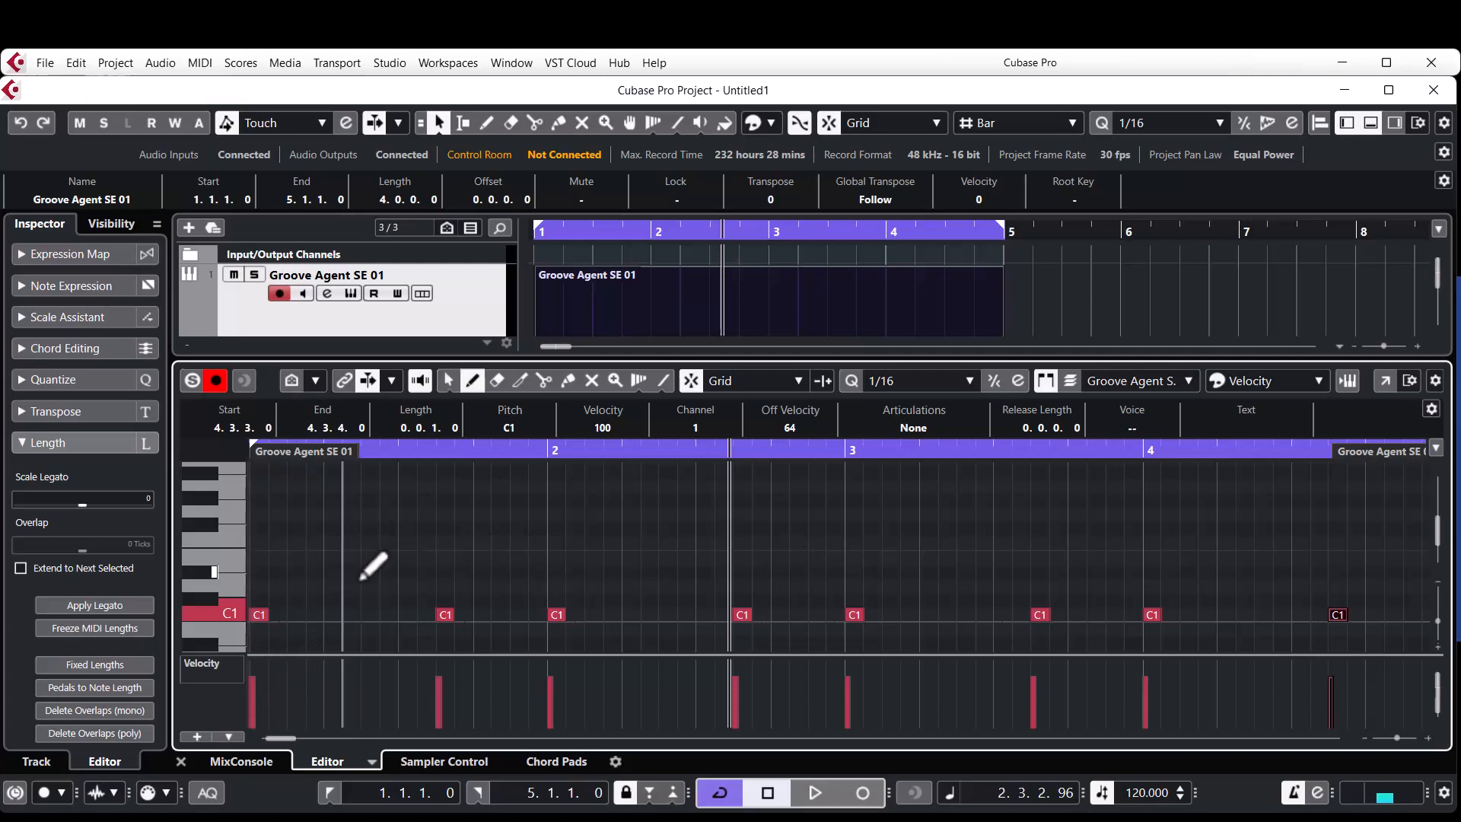
pyautogui.click(334, 584)
pyautogui.click(479, 585)
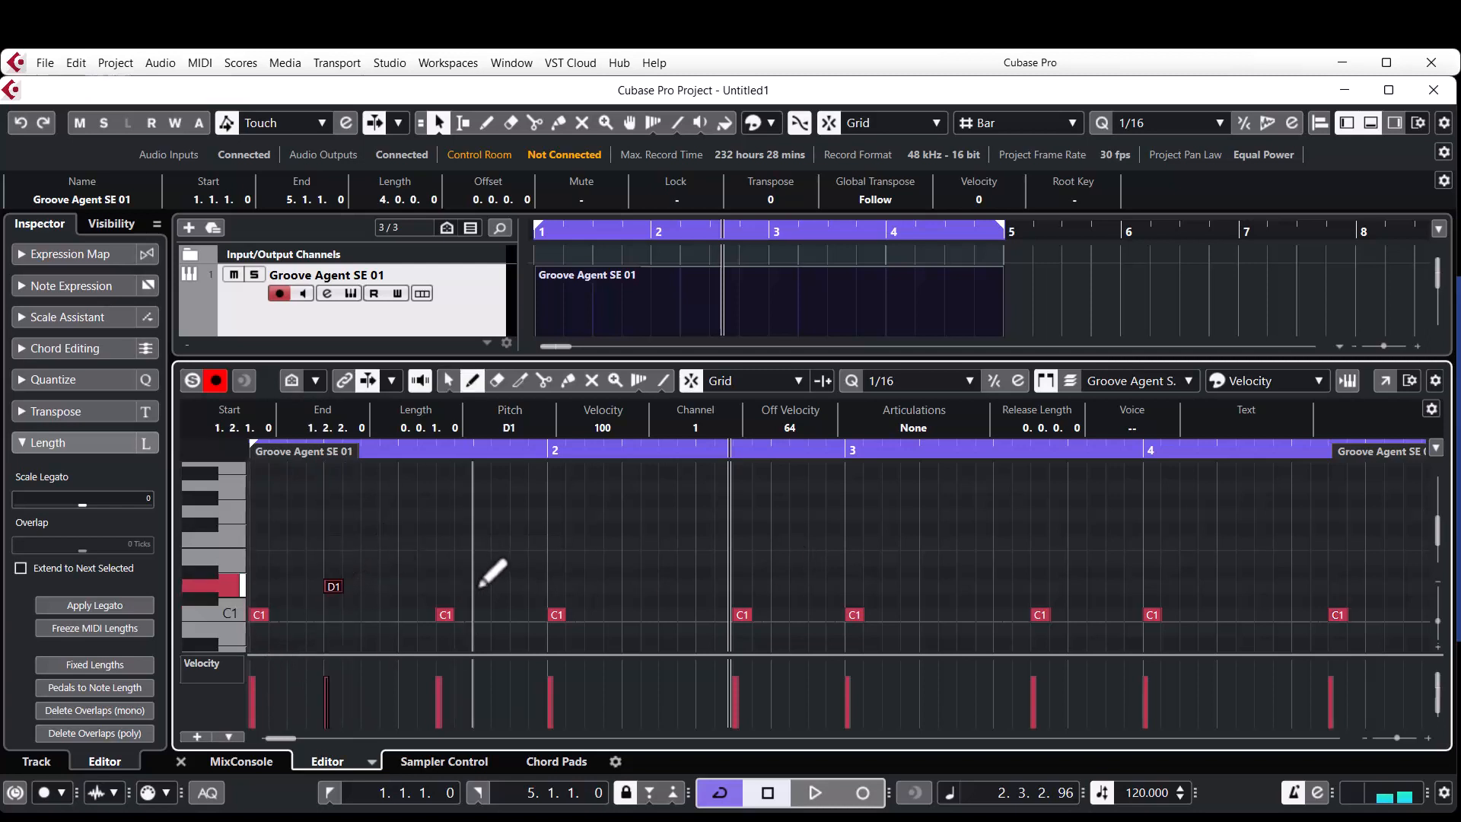
pyautogui.click(631, 585)
pyautogui.click(780, 586)
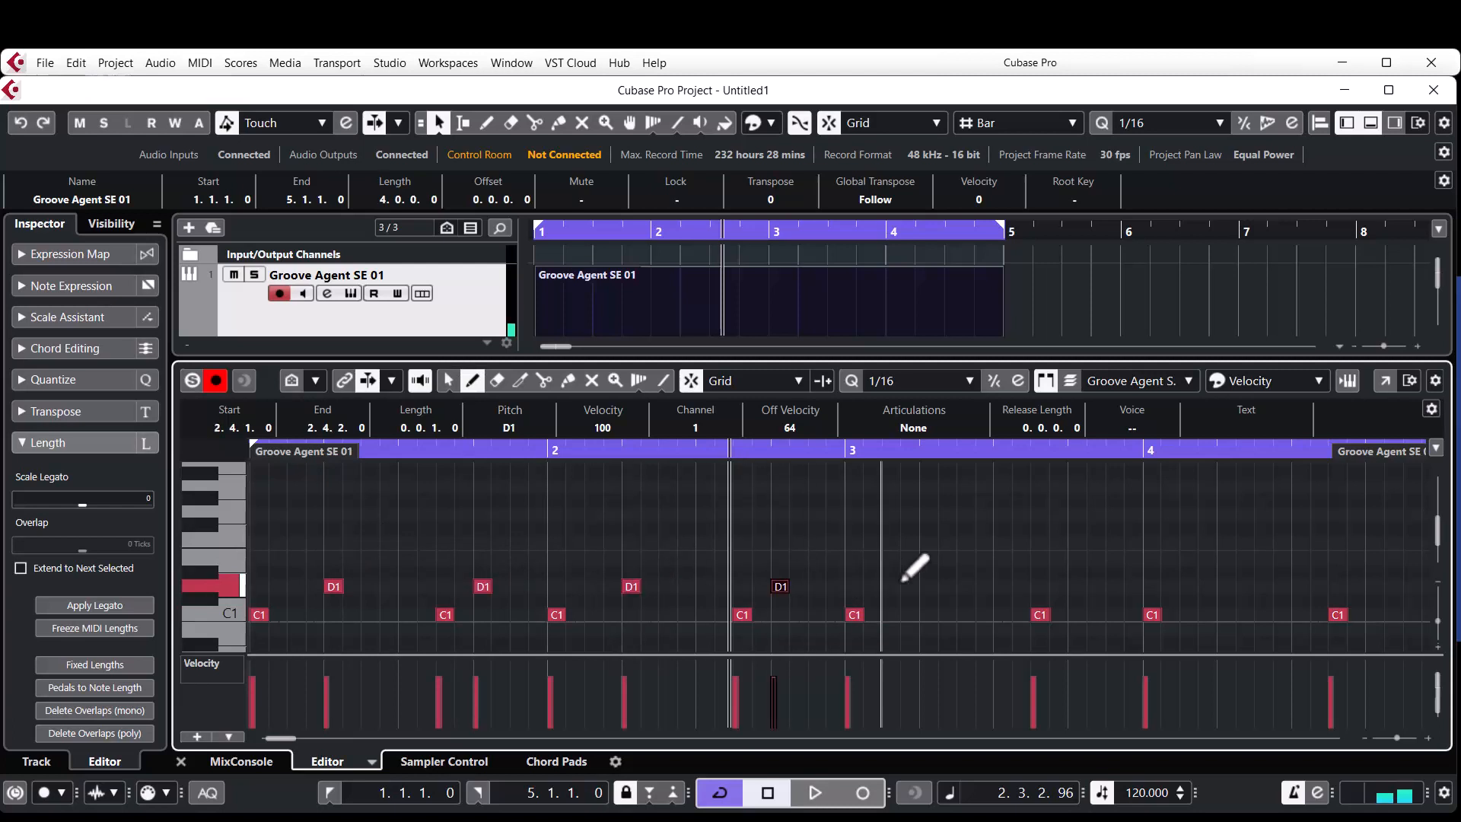
pyautogui.click(928, 585)
pyautogui.click(1074, 586)
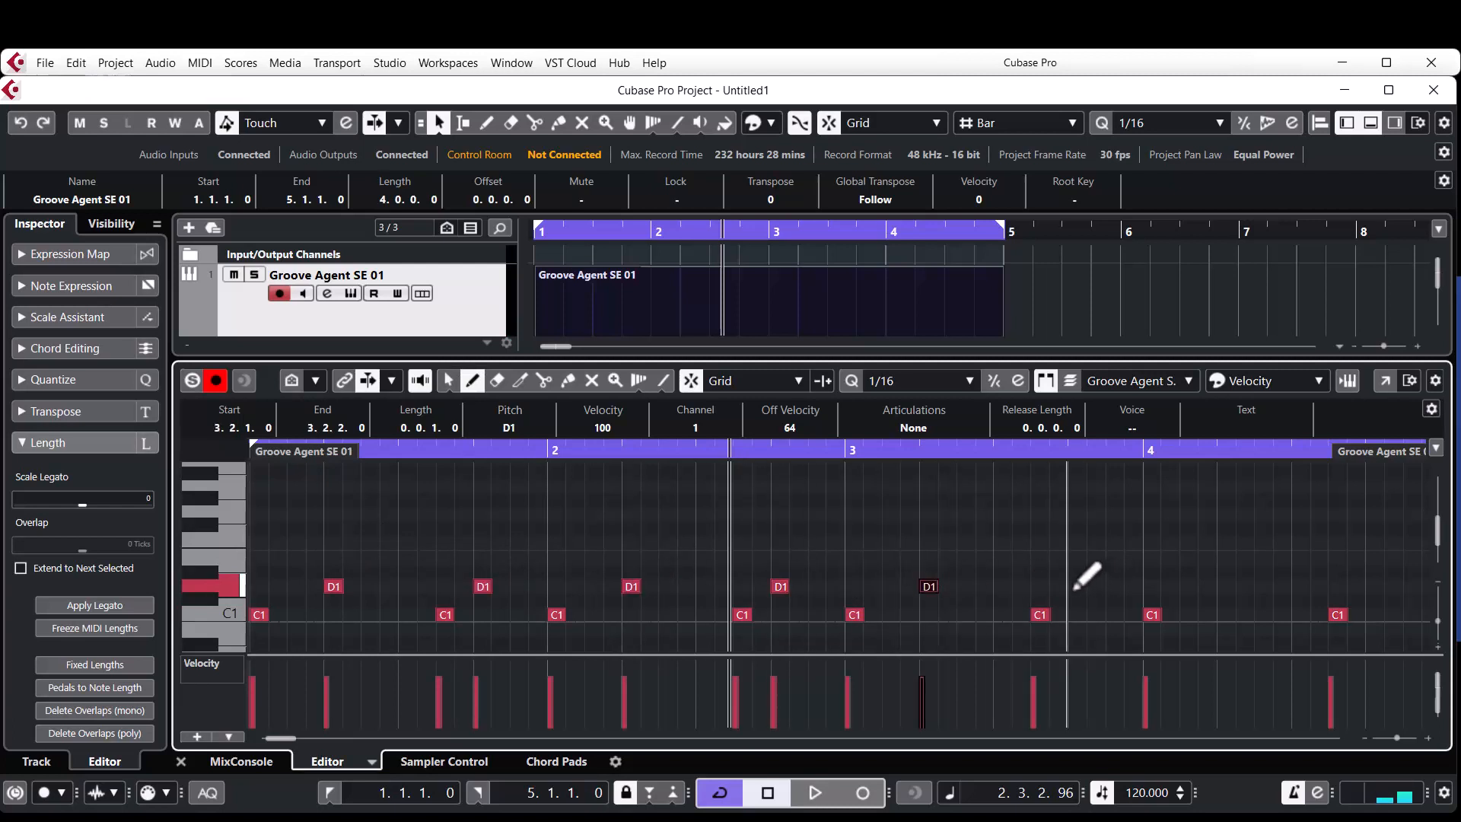
pyautogui.click(1189, 586)
pyautogui.click(1374, 586)
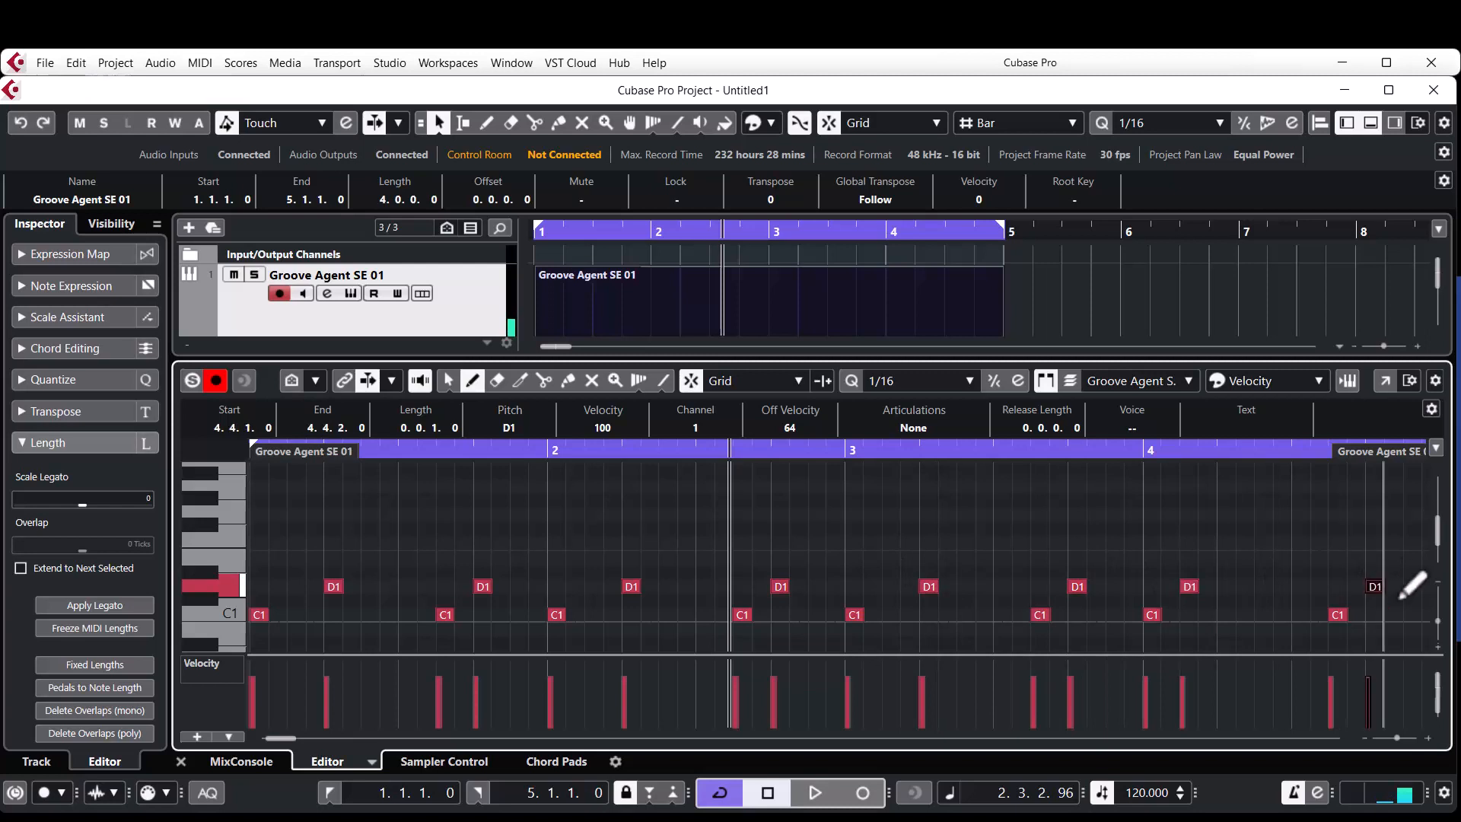
# Audition F#1 and draw F#1 hi-hat notes in bar 1 at 1.1.1, 1.1.3, 1.2.3, 1.3.1, 1.3.3 and 1.4.3.
pyautogui.click(214, 531)
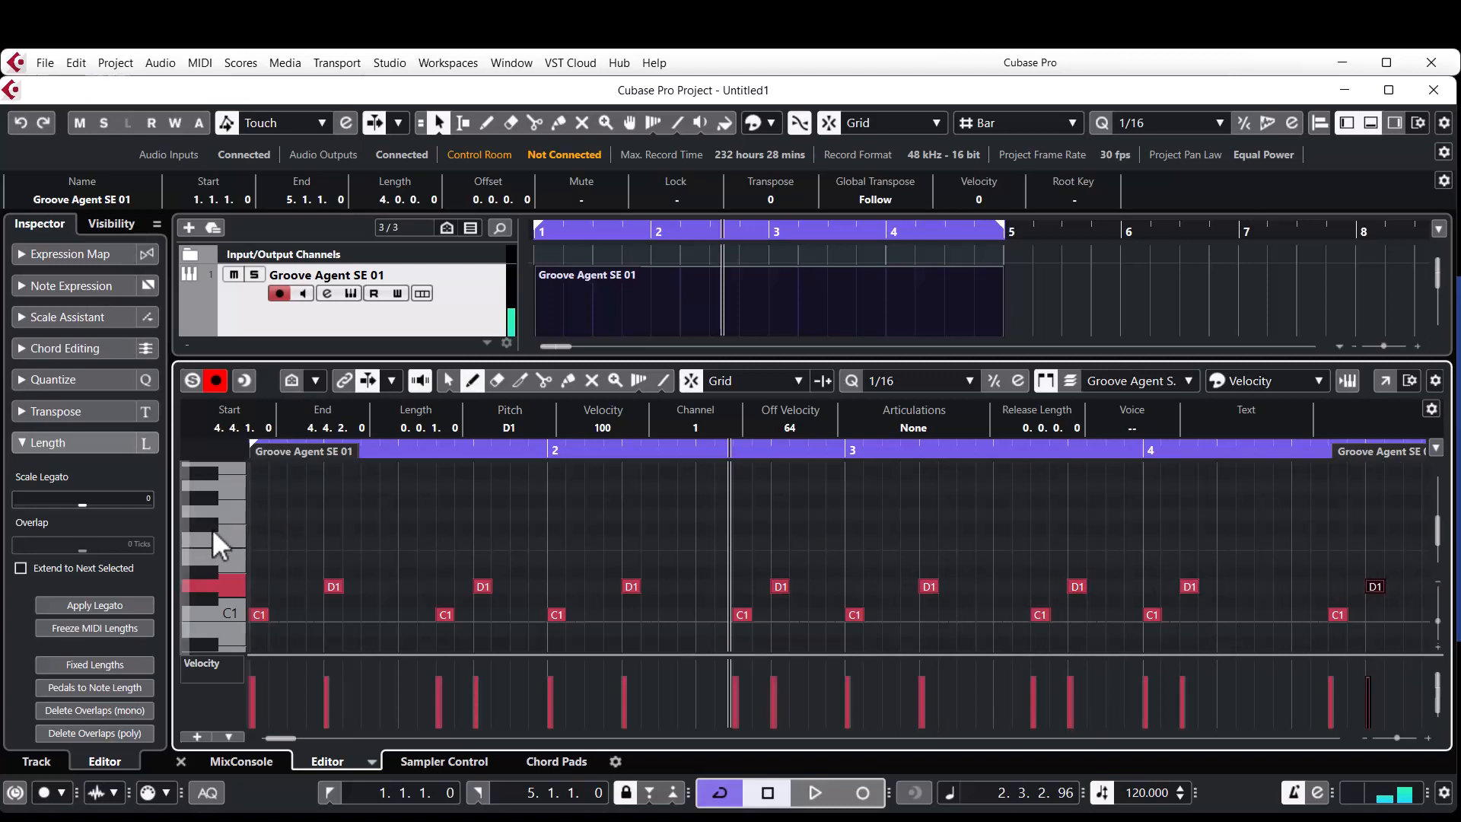
pyautogui.click(261, 529)
pyautogui.click(297, 528)
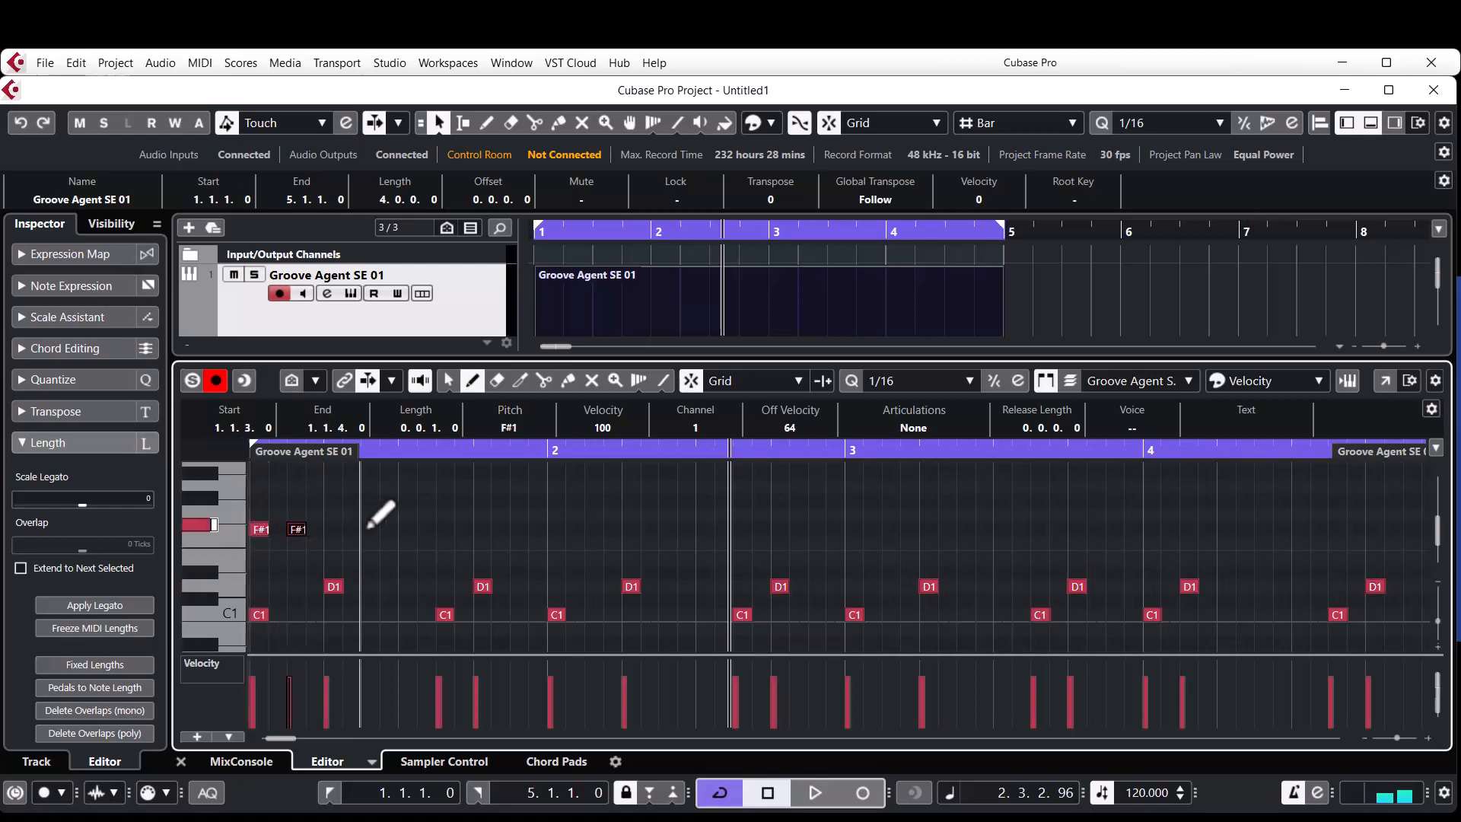
pyautogui.click(372, 529)
pyautogui.click(408, 529)
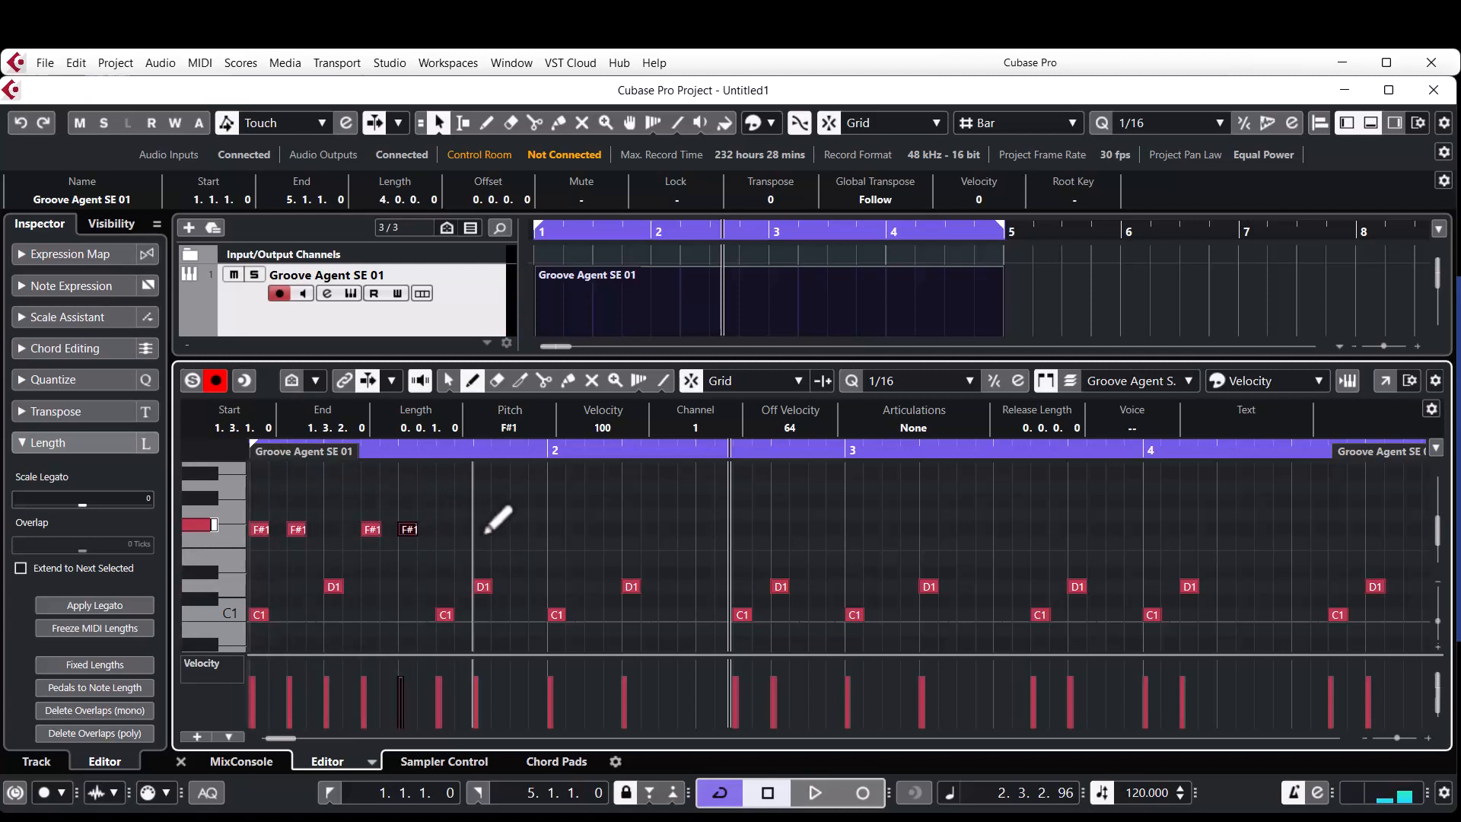
pyautogui.click(447, 529)
pyautogui.click(521, 529)
# Copy the bar 1 F#1 notes to bar 2 and repeat the two-bar hi-hat pattern in bars 3 and 4.
pyautogui.press('1')
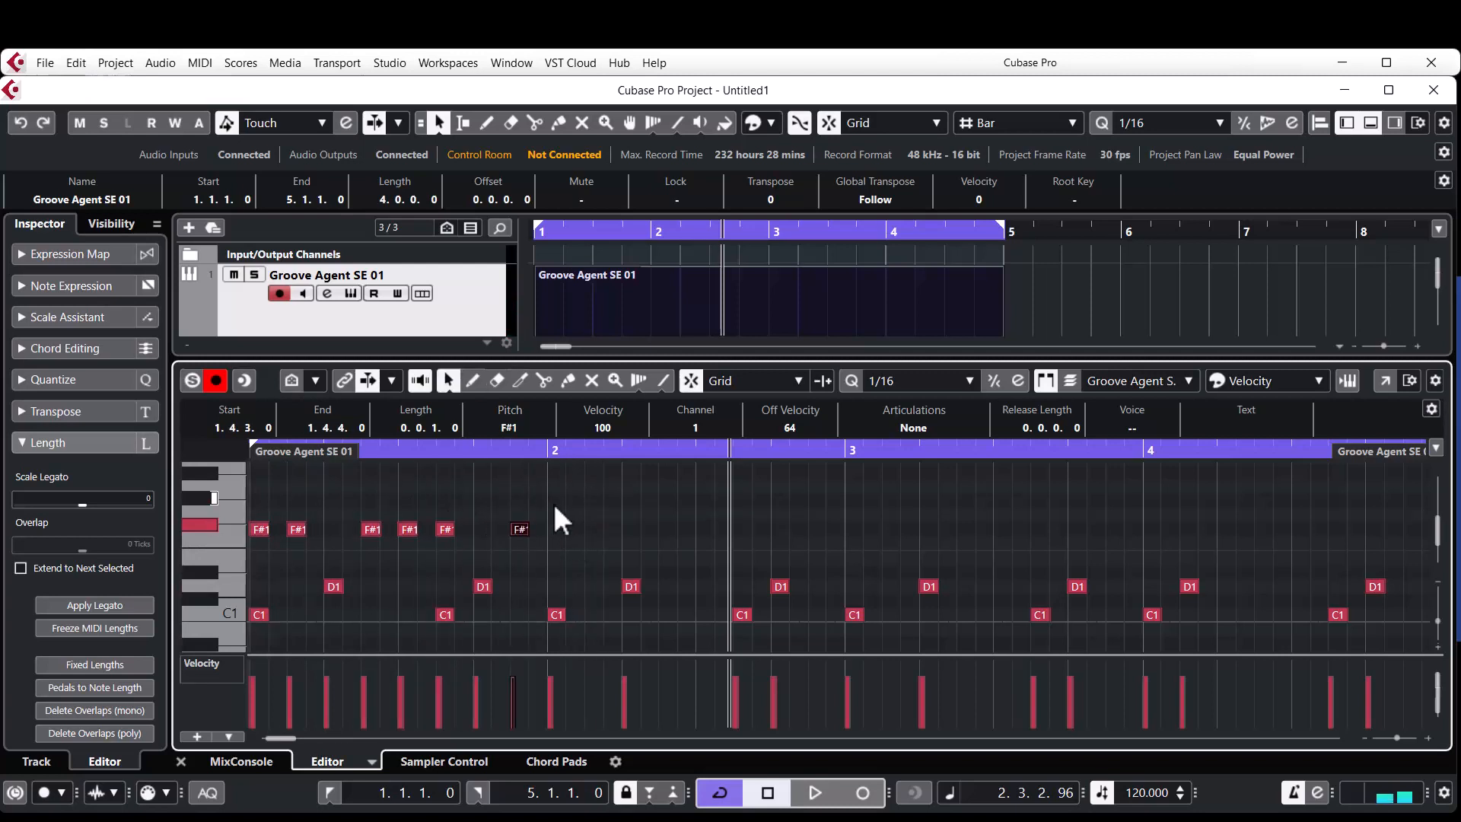
pyautogui.moveTo(549, 491); pyautogui.dragTo(254, 551)
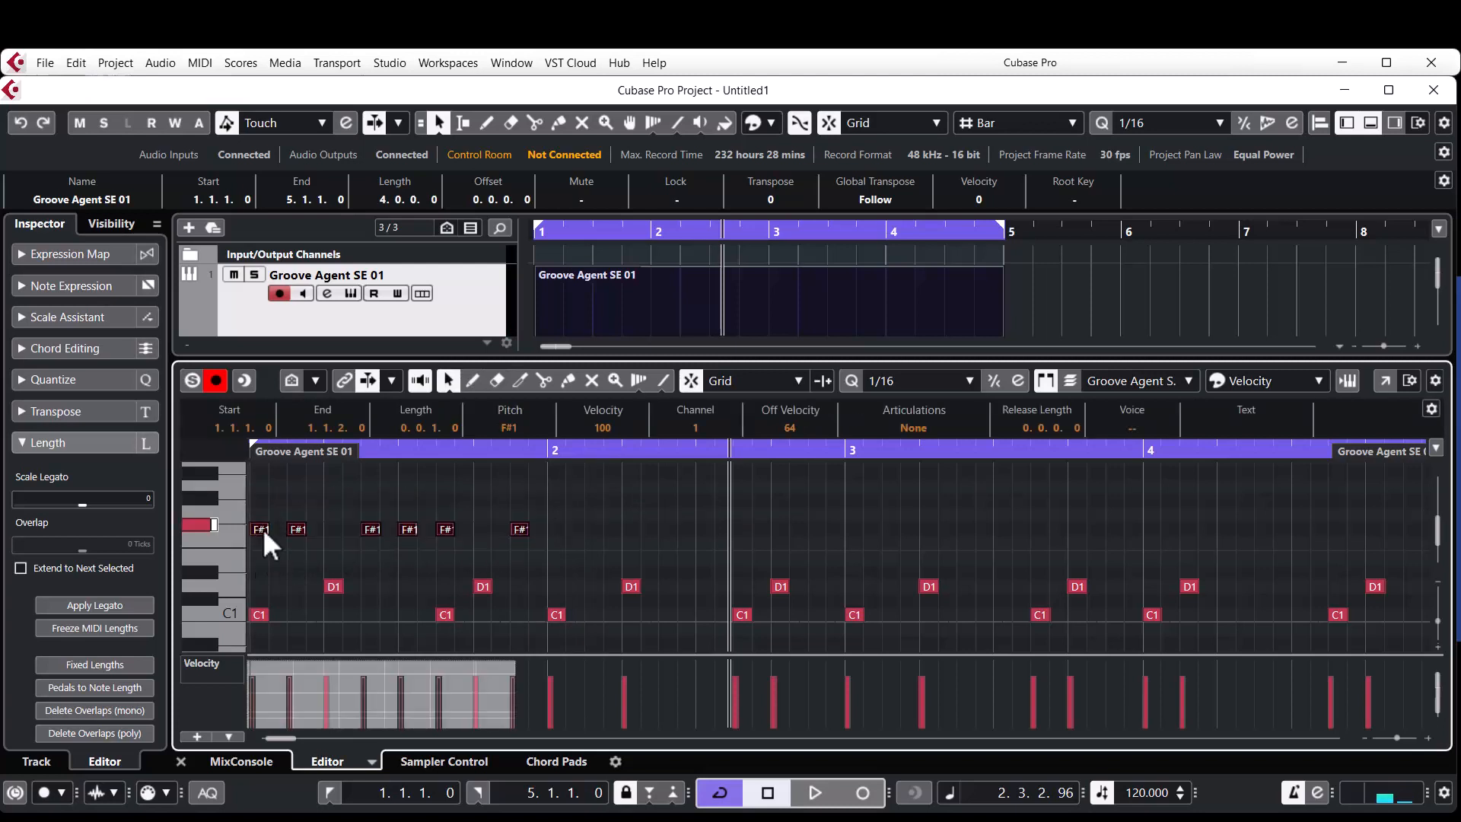
pyautogui.moveTo(263, 530); pyautogui.dragTo(573, 528)
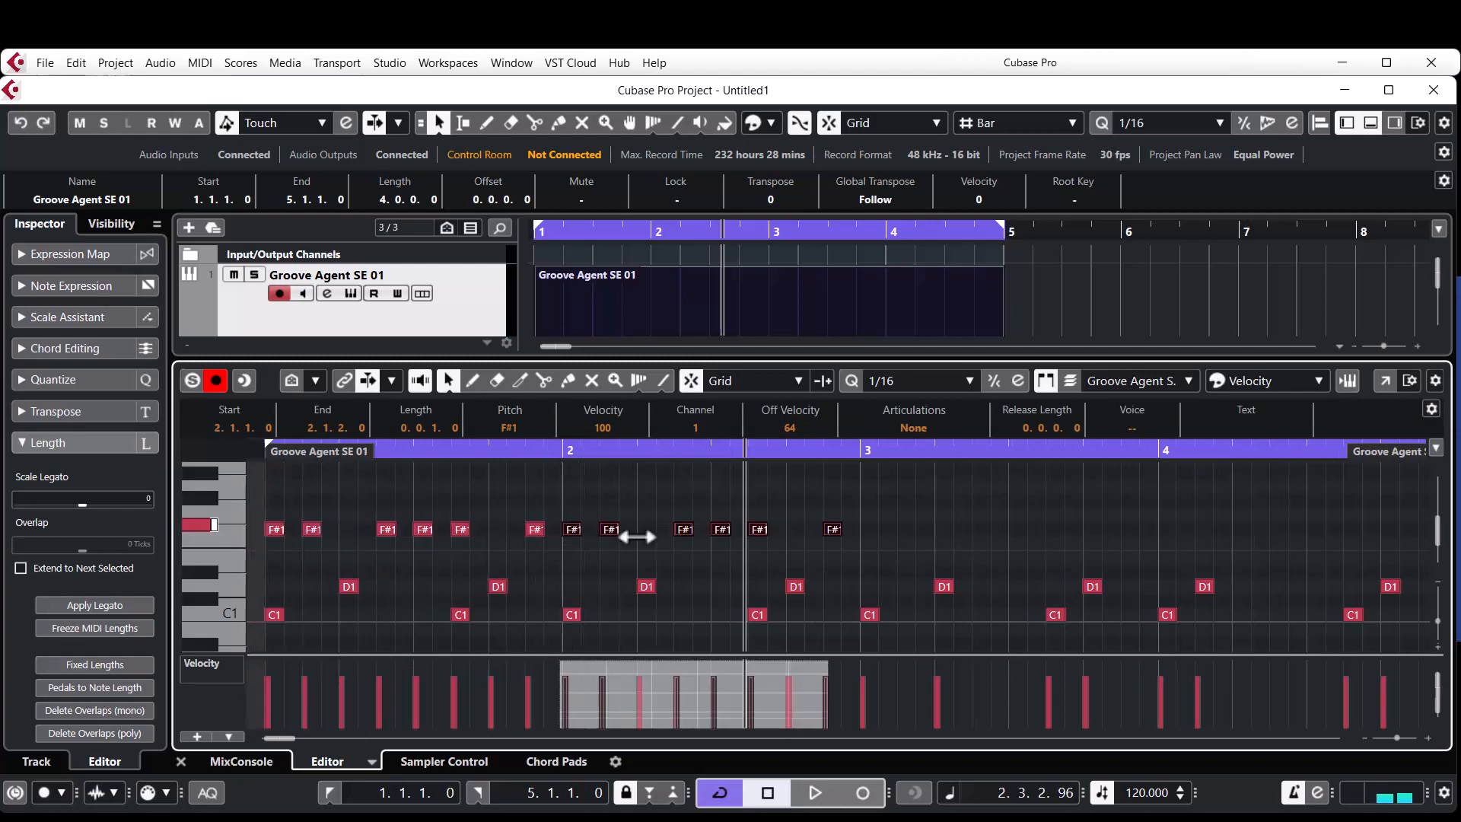
pyautogui.moveTo(875, 507); pyautogui.dragTo(874, 536)
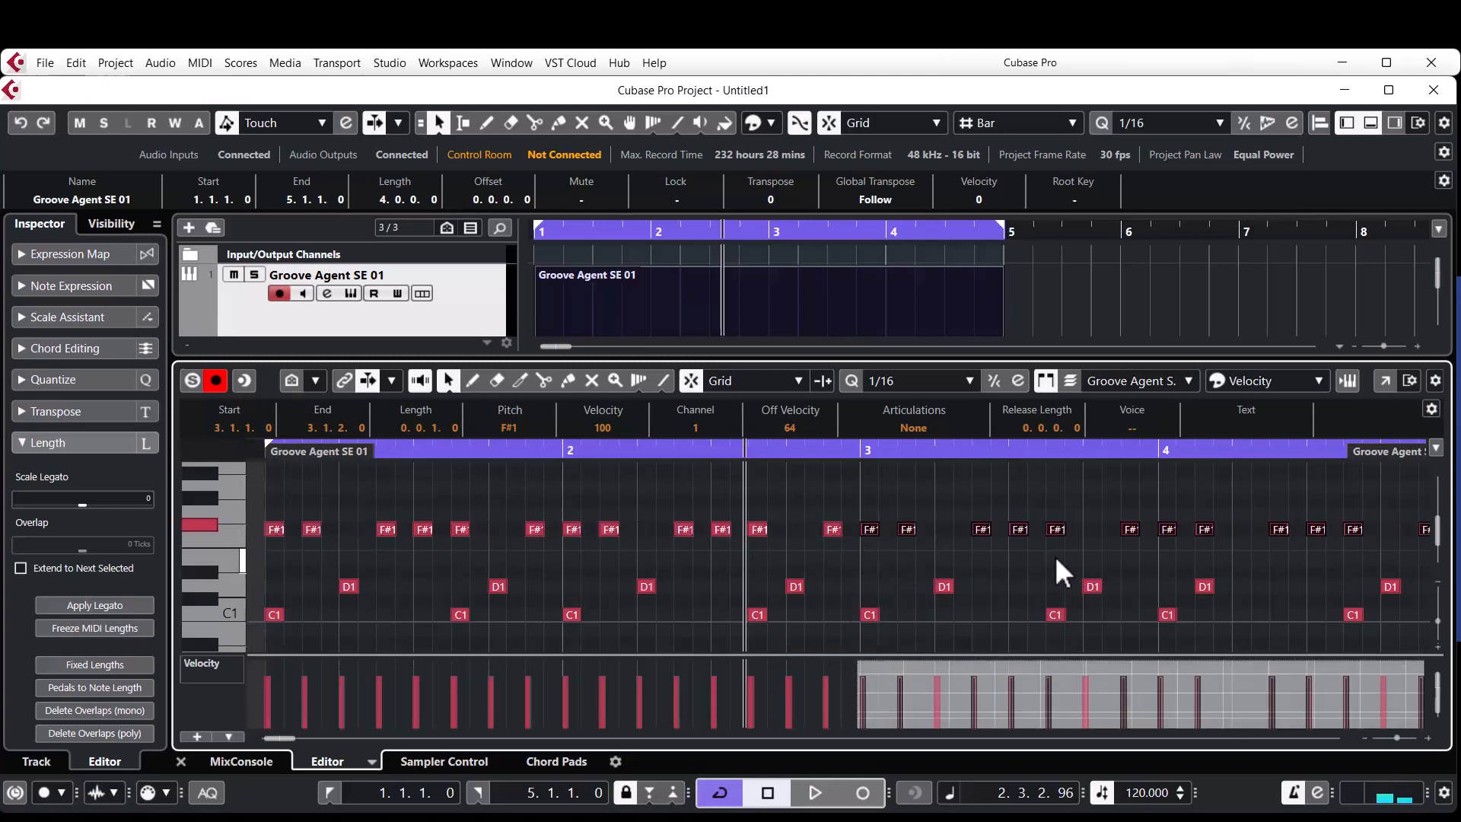
# Play the drum pattern, turn the metronome click off, and play the pattern again from the start.
pyautogui.scroll(-1, 1055, 556)
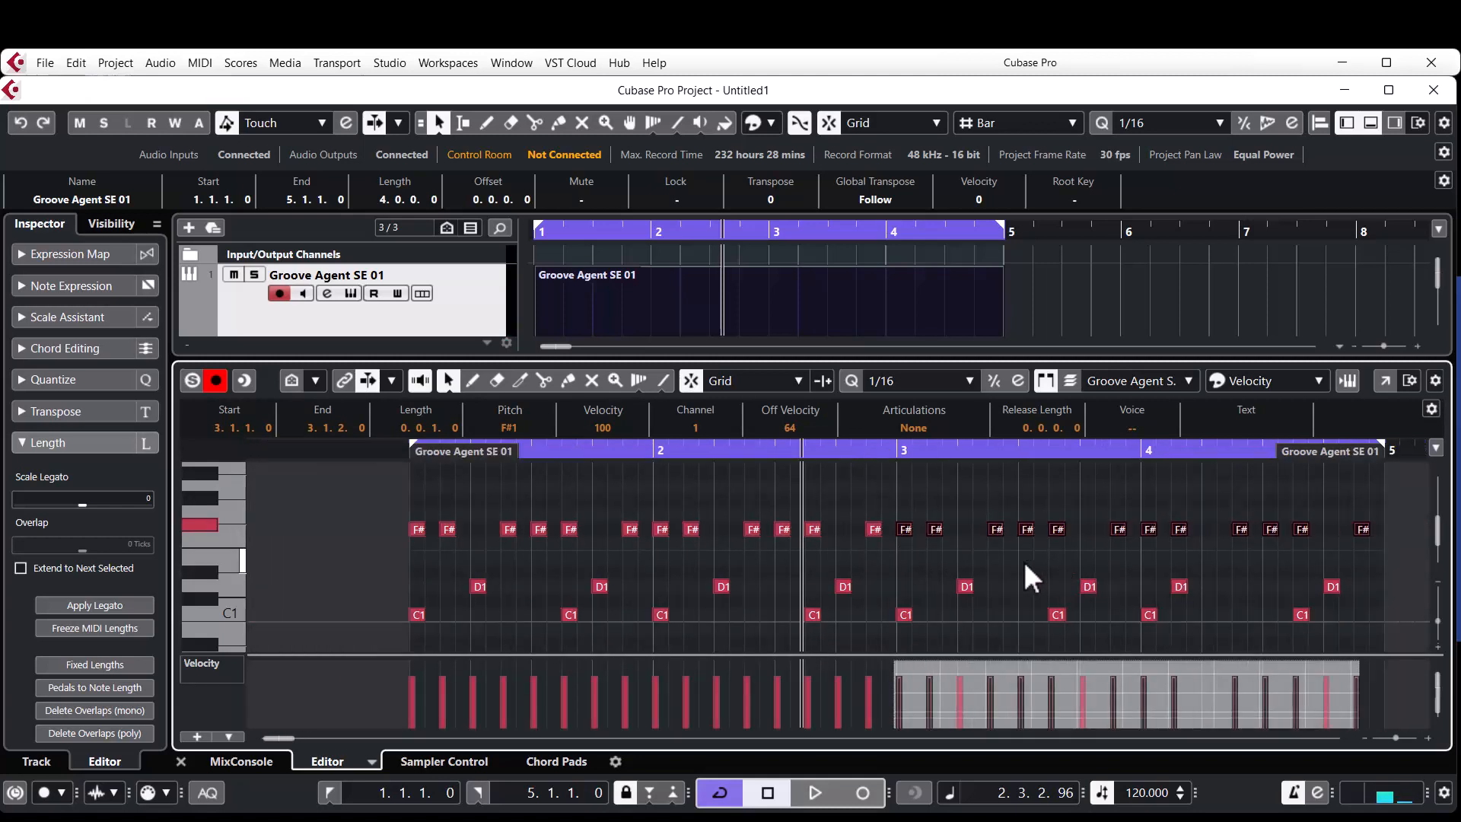
pyautogui.press('space')
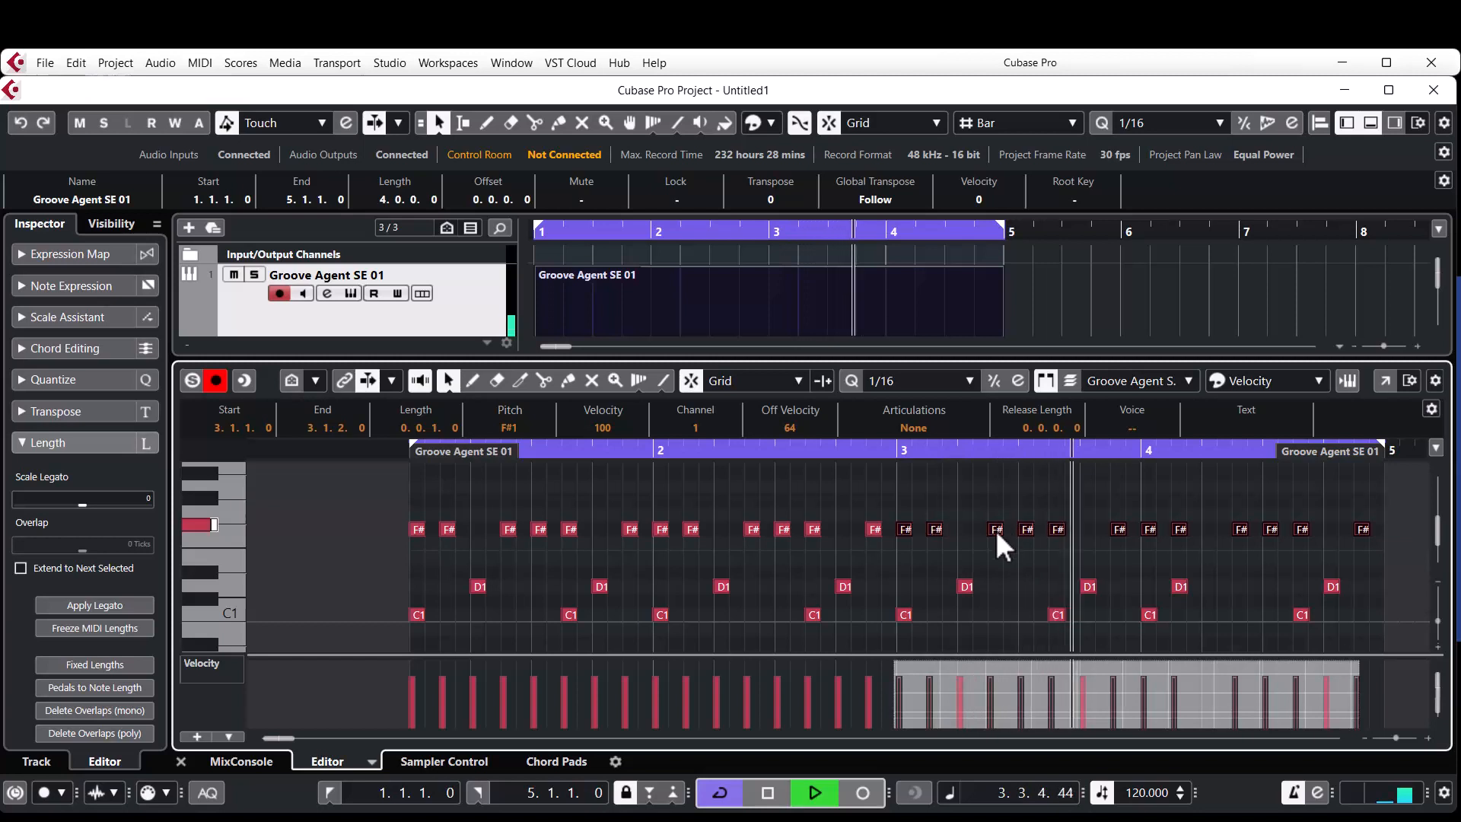
pyautogui.press('space')
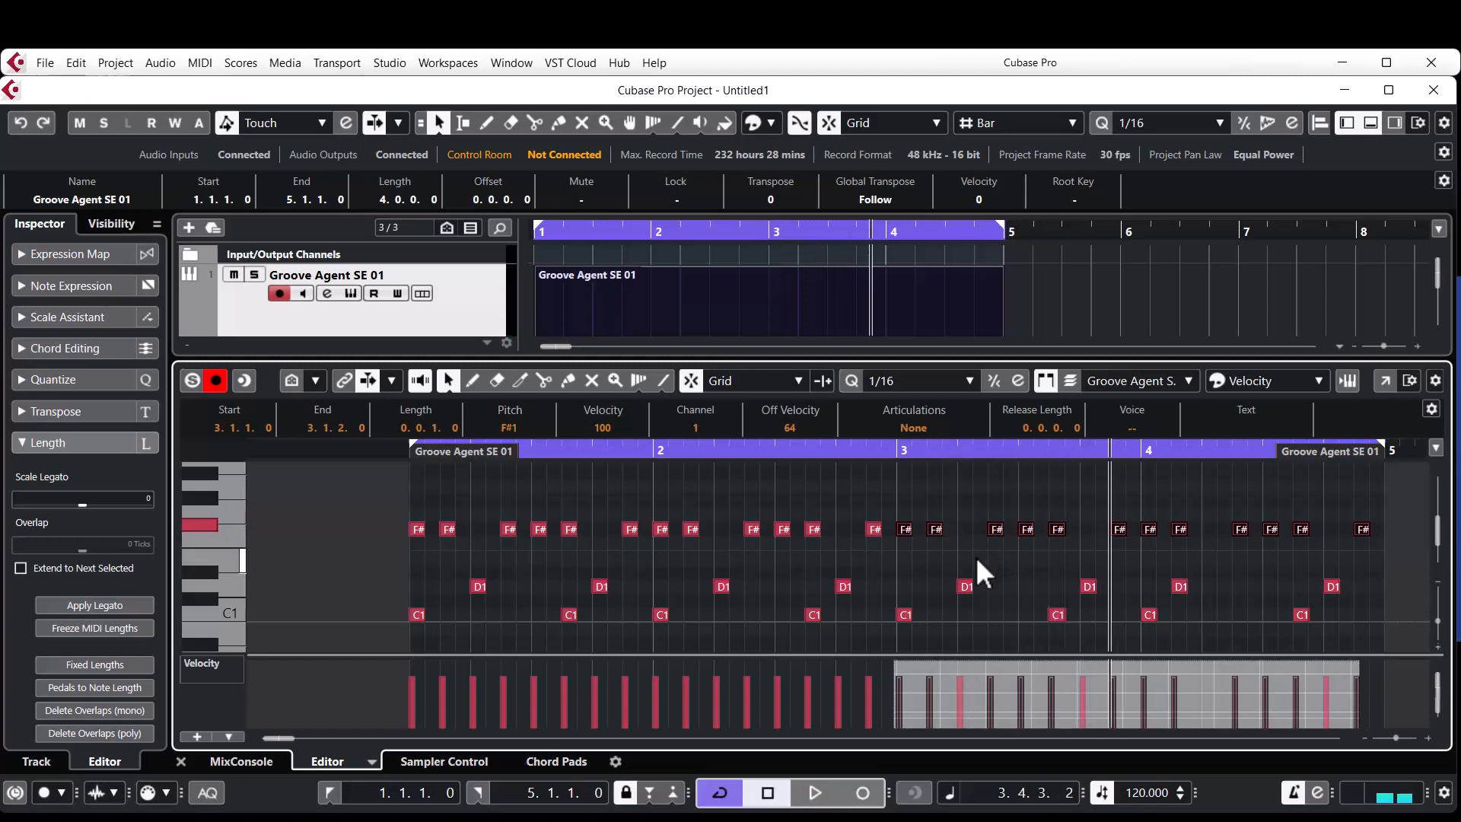
pyautogui.press('c')
pyautogui.press('Home')
pyautogui.press('space')
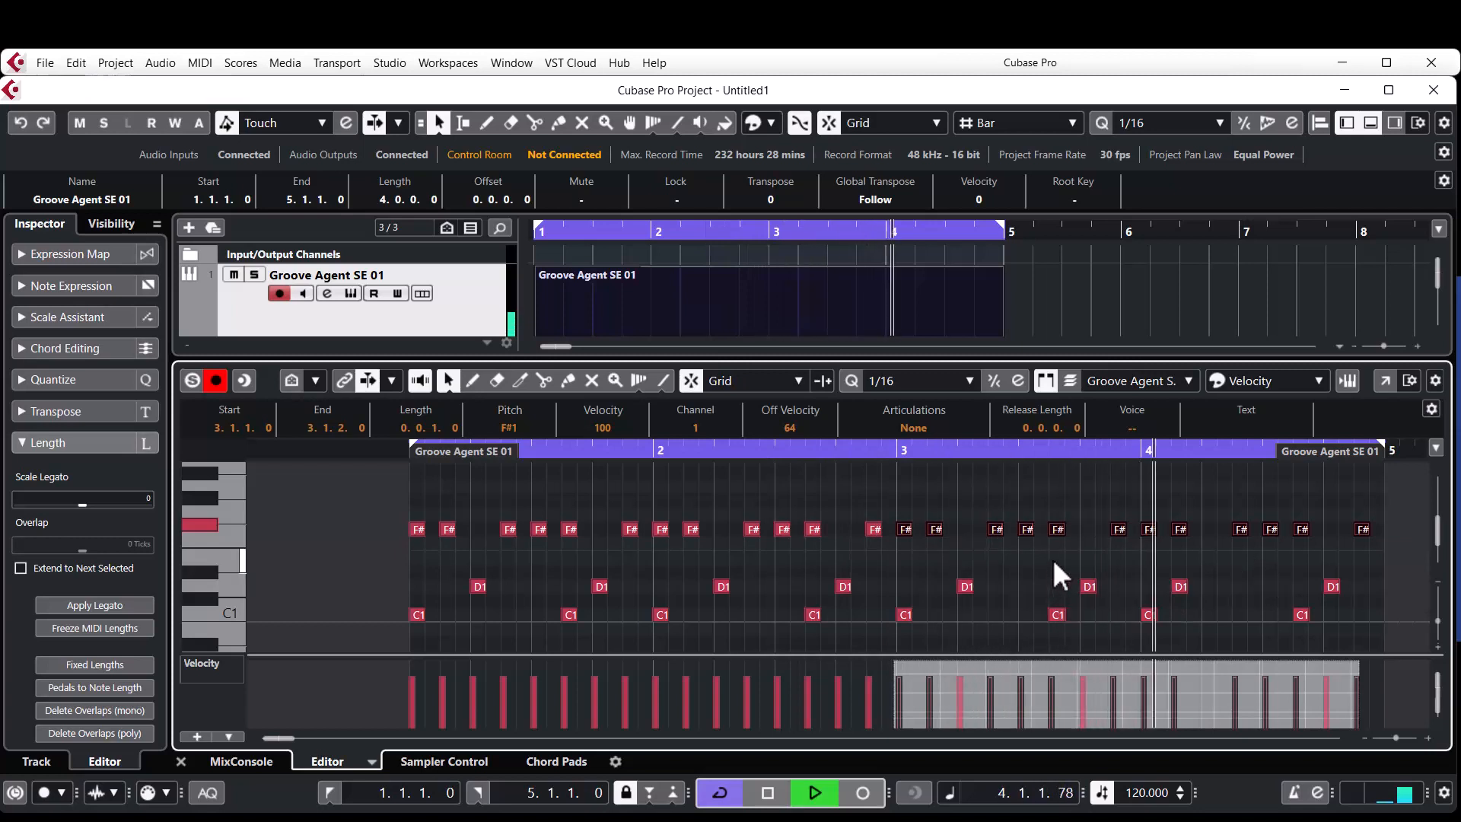
pyautogui.press('space')
# Move the first D1 note of bar 4 to 4.2.1 and raise the velocity of all notes to 127.
pyautogui.click(1178, 550)
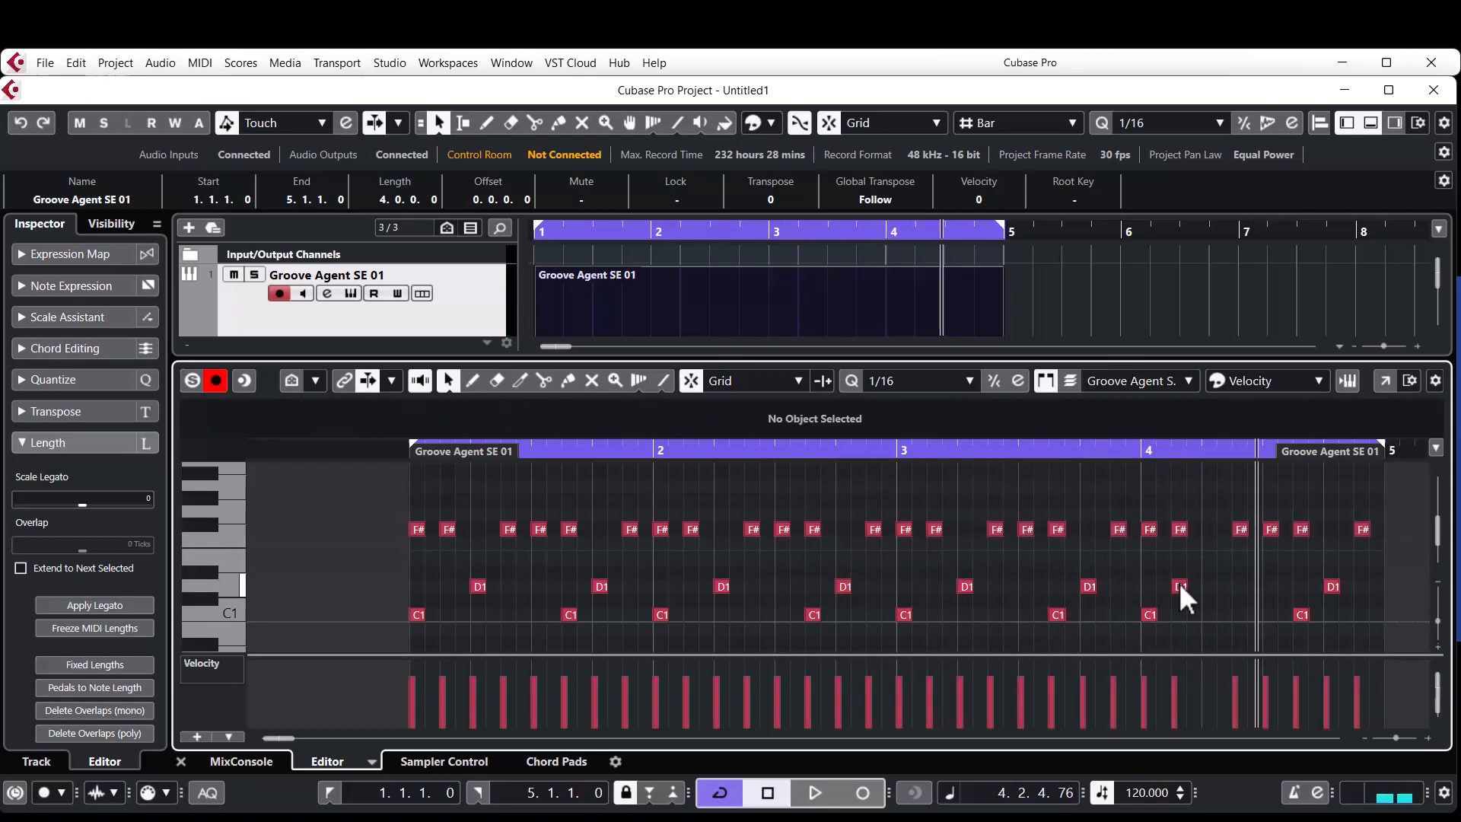
pyautogui.moveTo(1180, 585); pyautogui.dragTo(1210, 590)
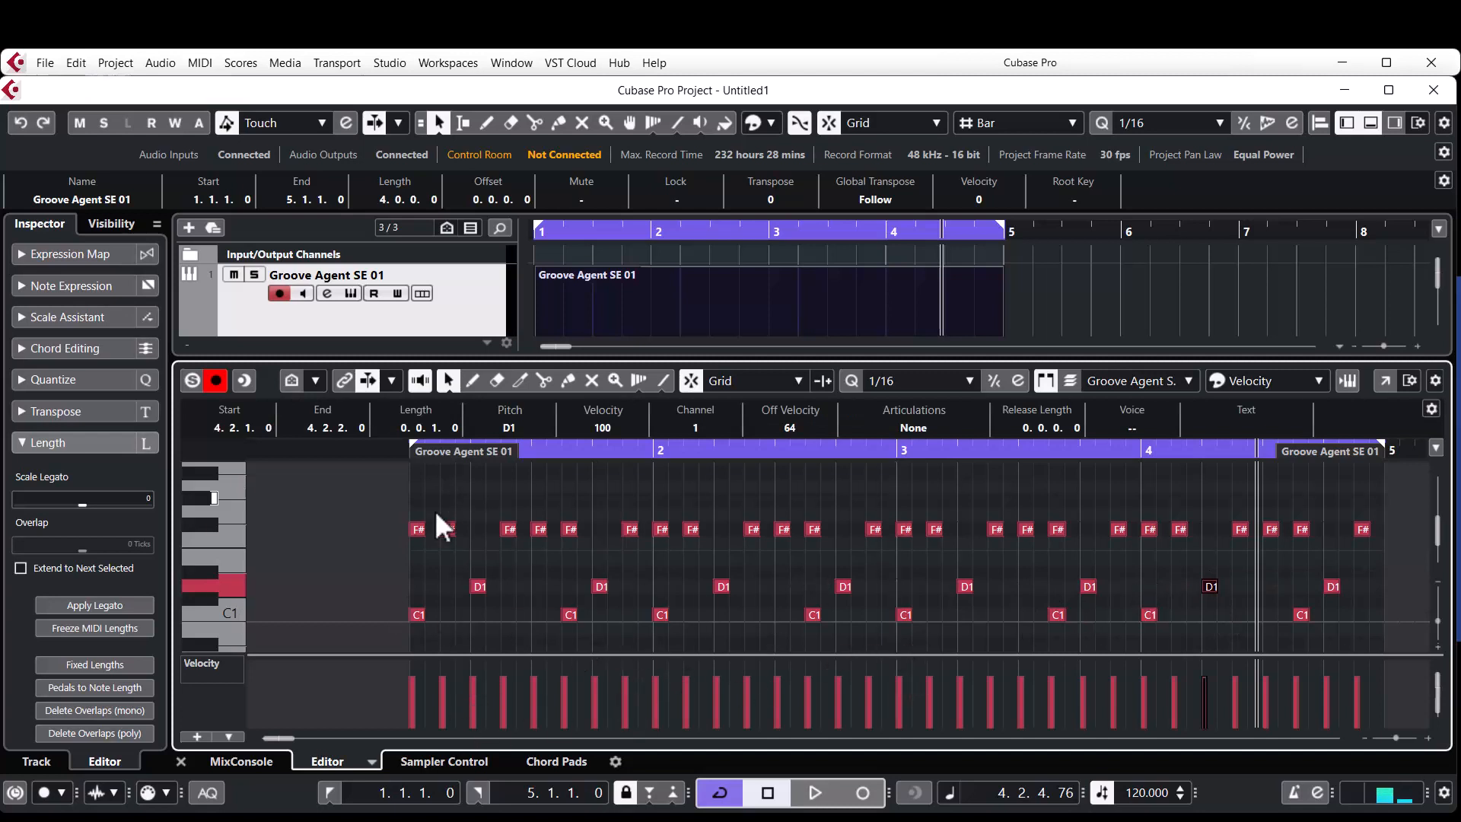
pyautogui.moveTo(369, 494); pyautogui.dragTo(1404, 628)
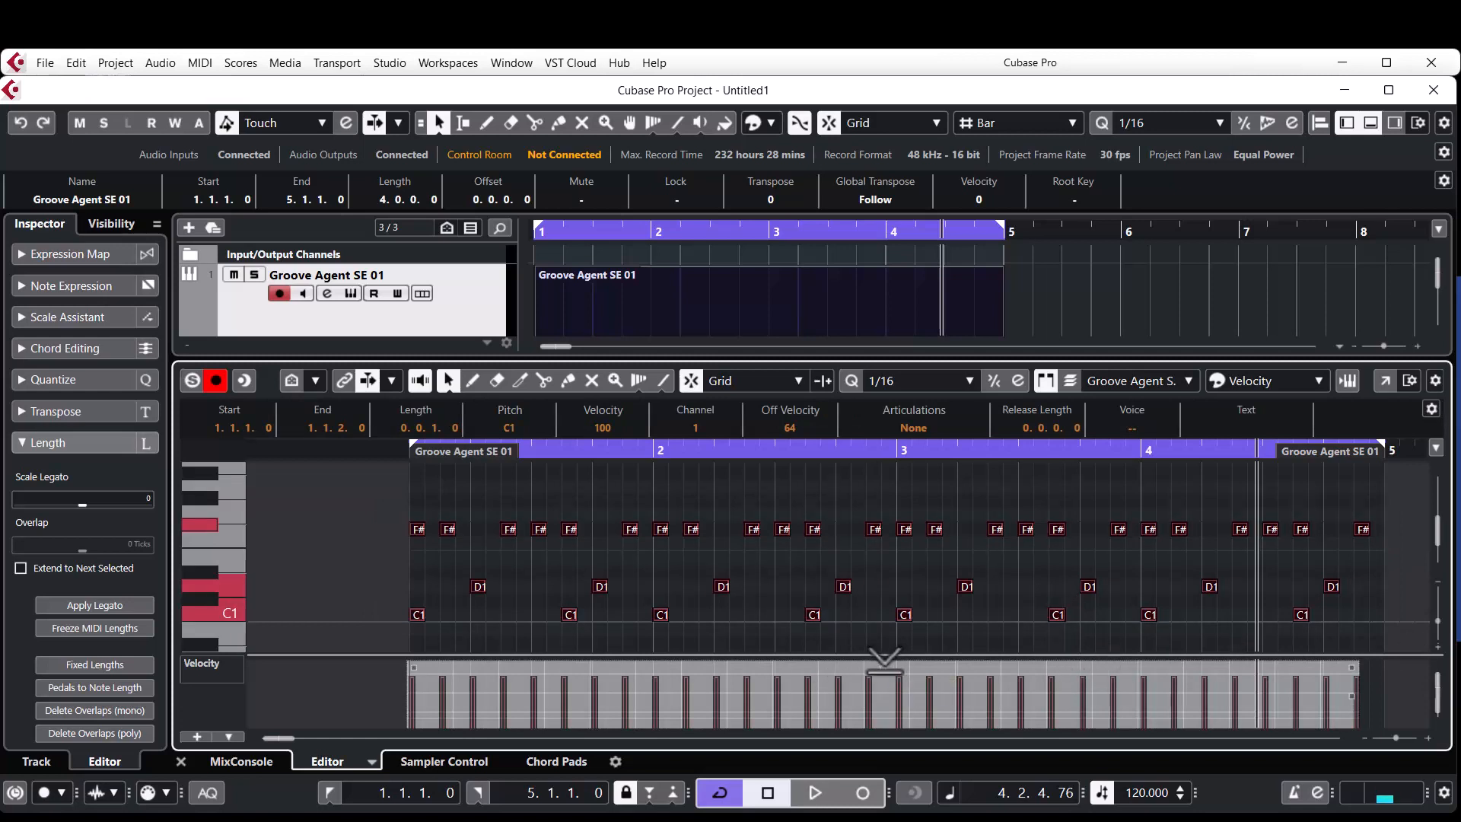
pyautogui.moveTo(885, 661); pyautogui.dragTo(883, 601)
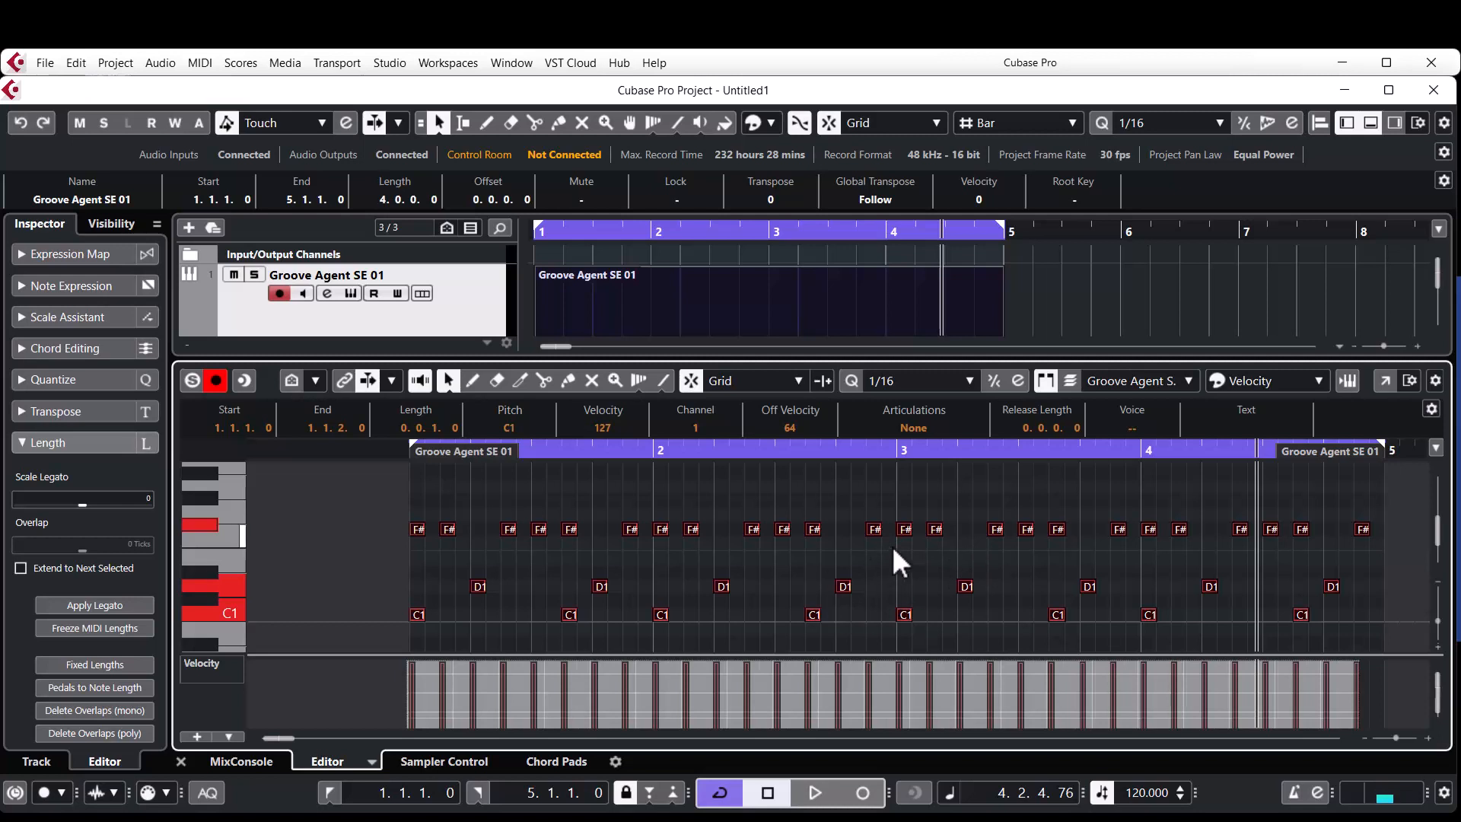
# Play the four-bar pattern from the start to check the new velocities.
pyautogui.press('KP_Decimal')
pyautogui.press('space')
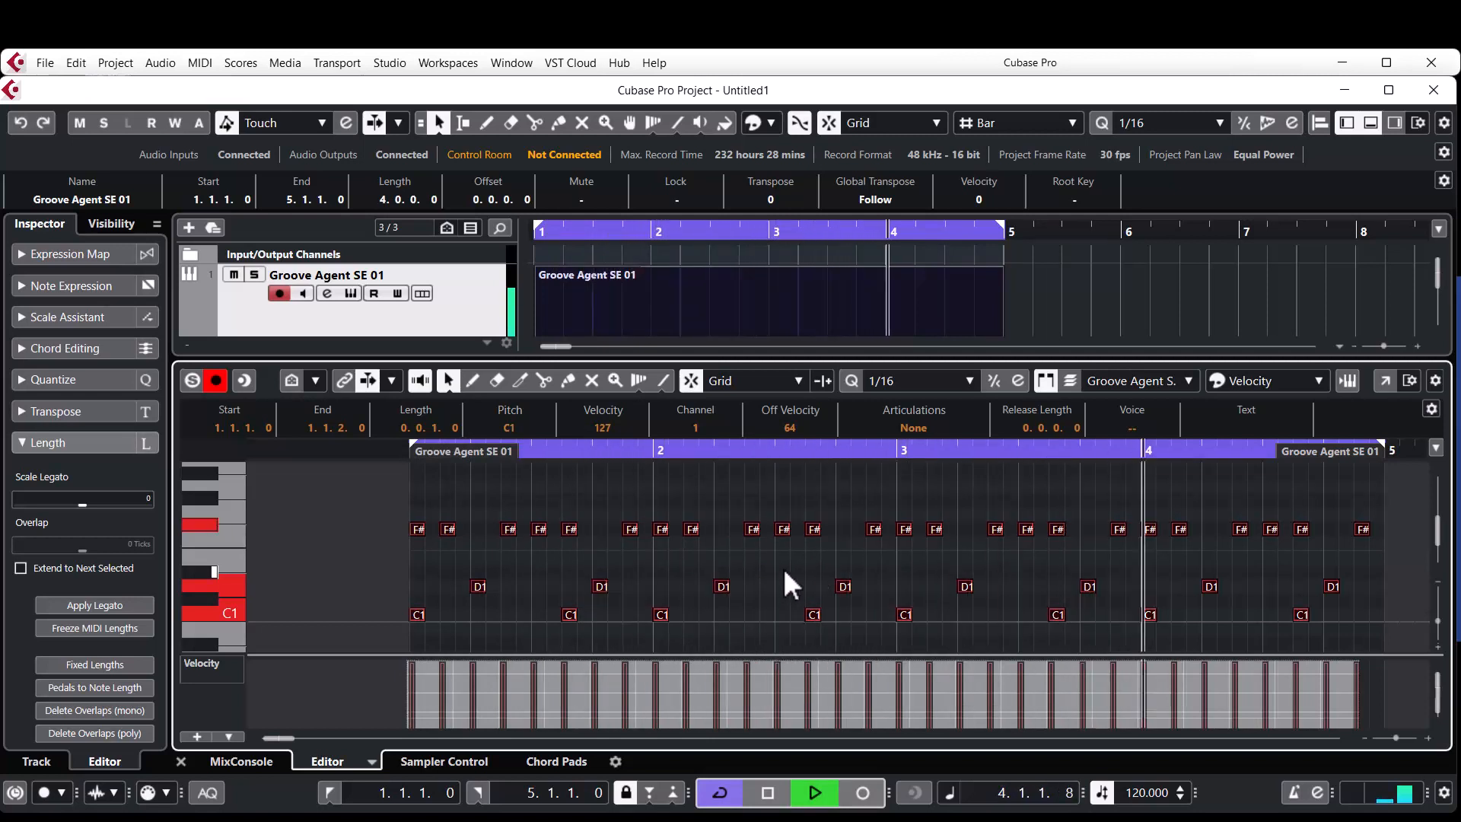
pyautogui.press('space')
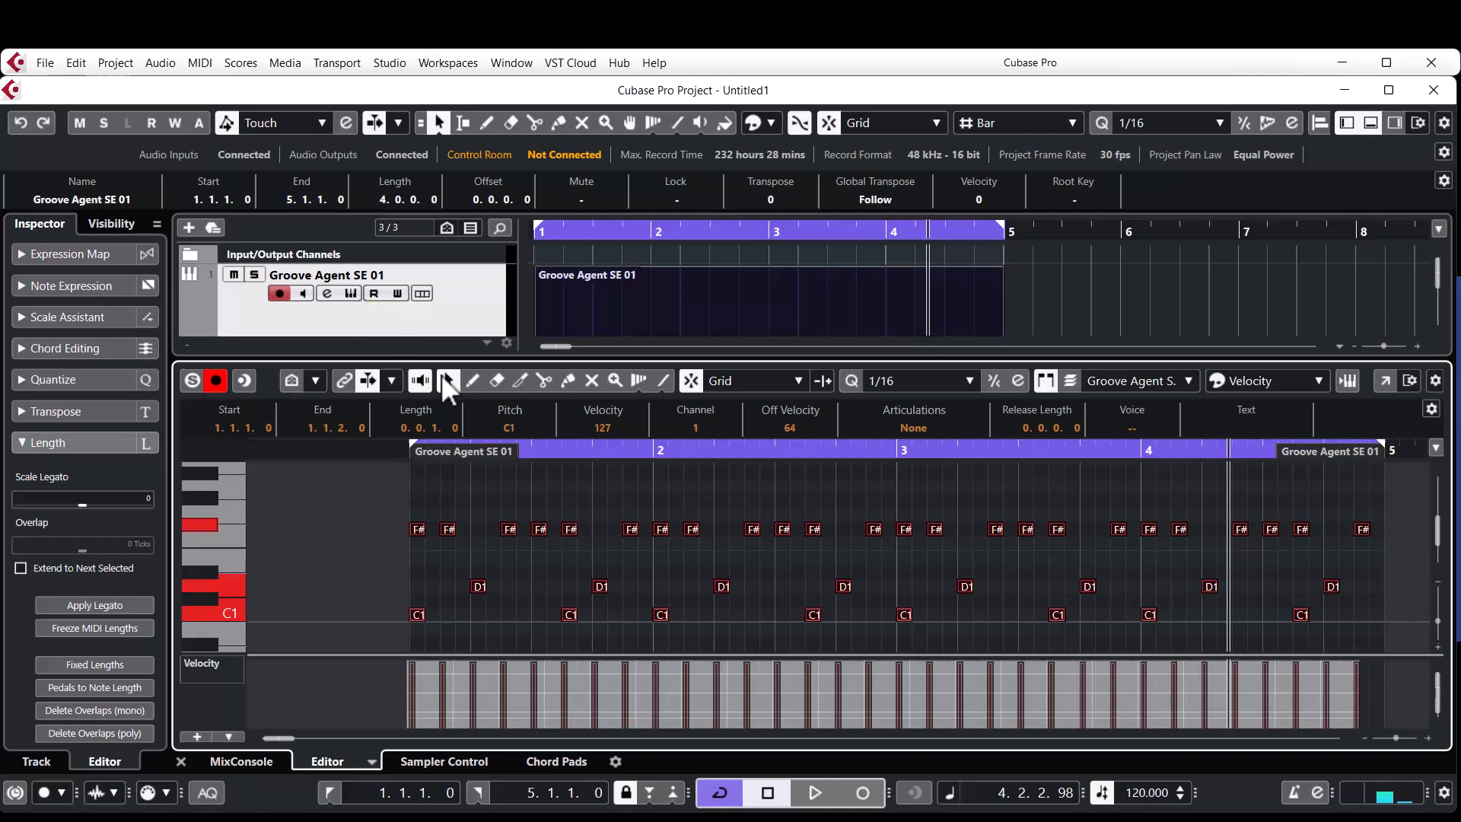
# Deselect all notes and audition the drum sounds from A#1 down to F#1 on the editor's keyboard.
pyautogui.click(522, 505)
pyautogui.scroll(1, 306, 529)
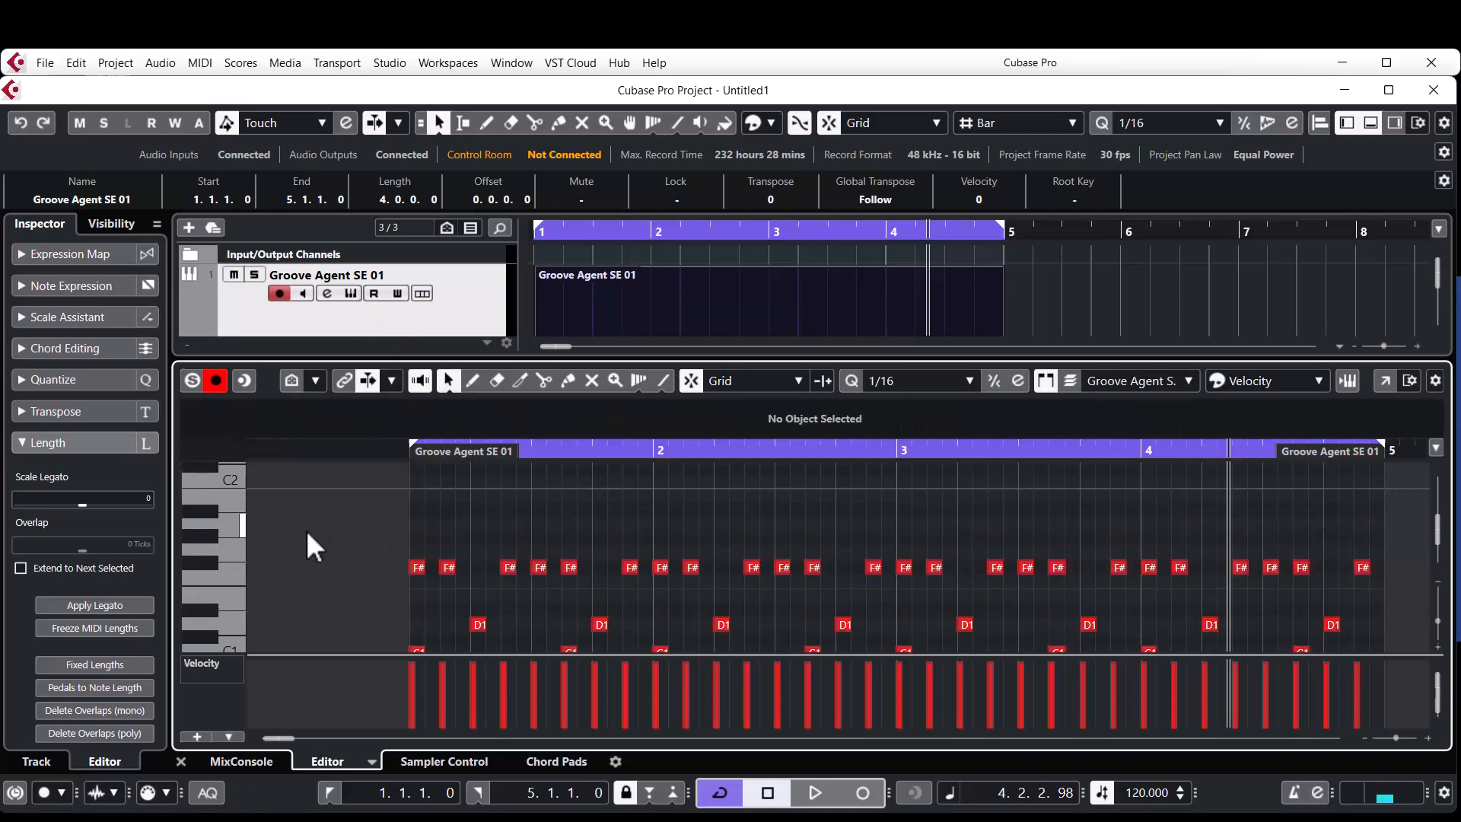
pyautogui.click(211, 513)
pyautogui.click(210, 513)
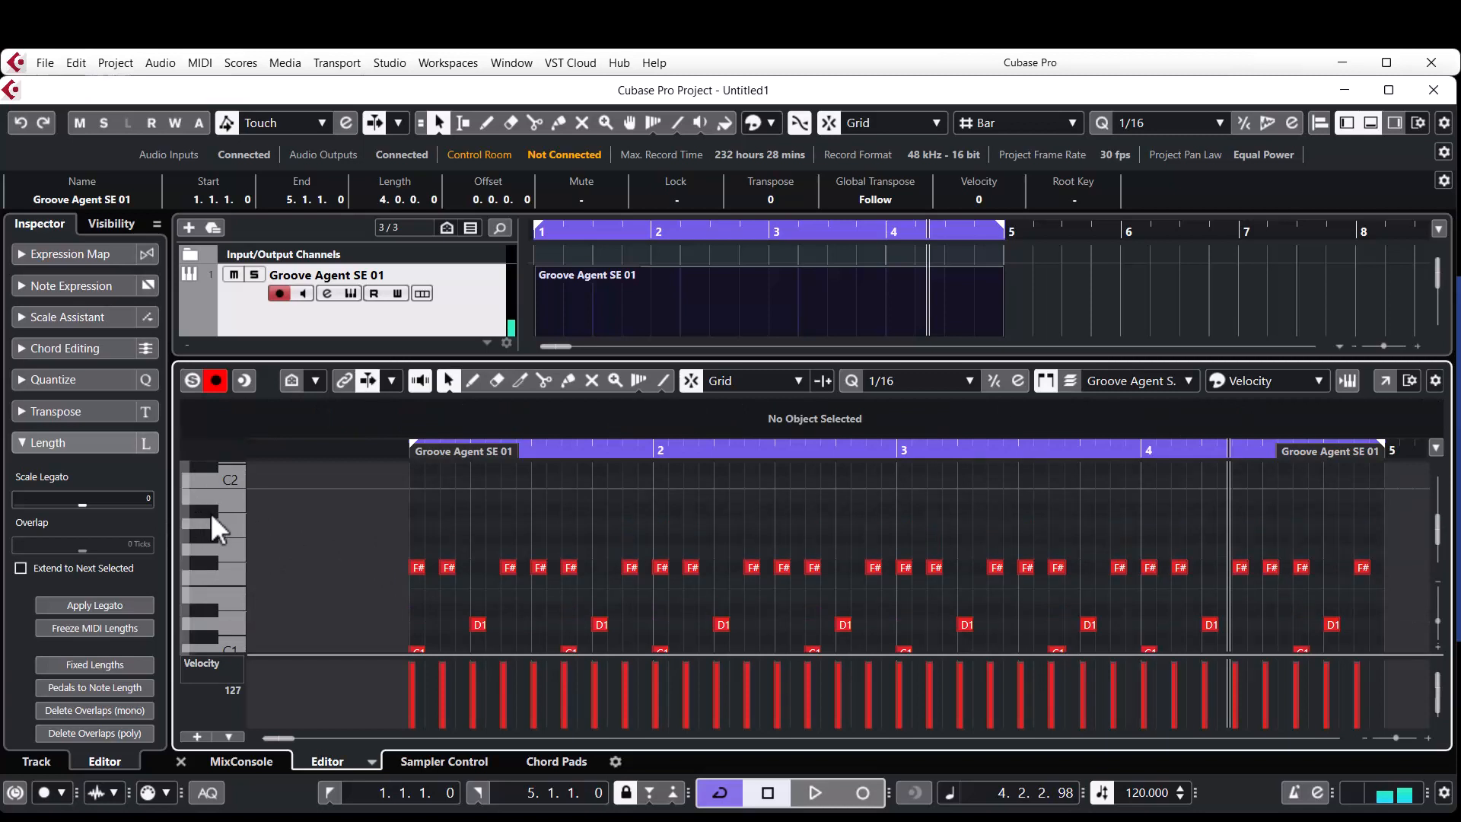
pyautogui.click(217, 535)
pyautogui.click(210, 565)
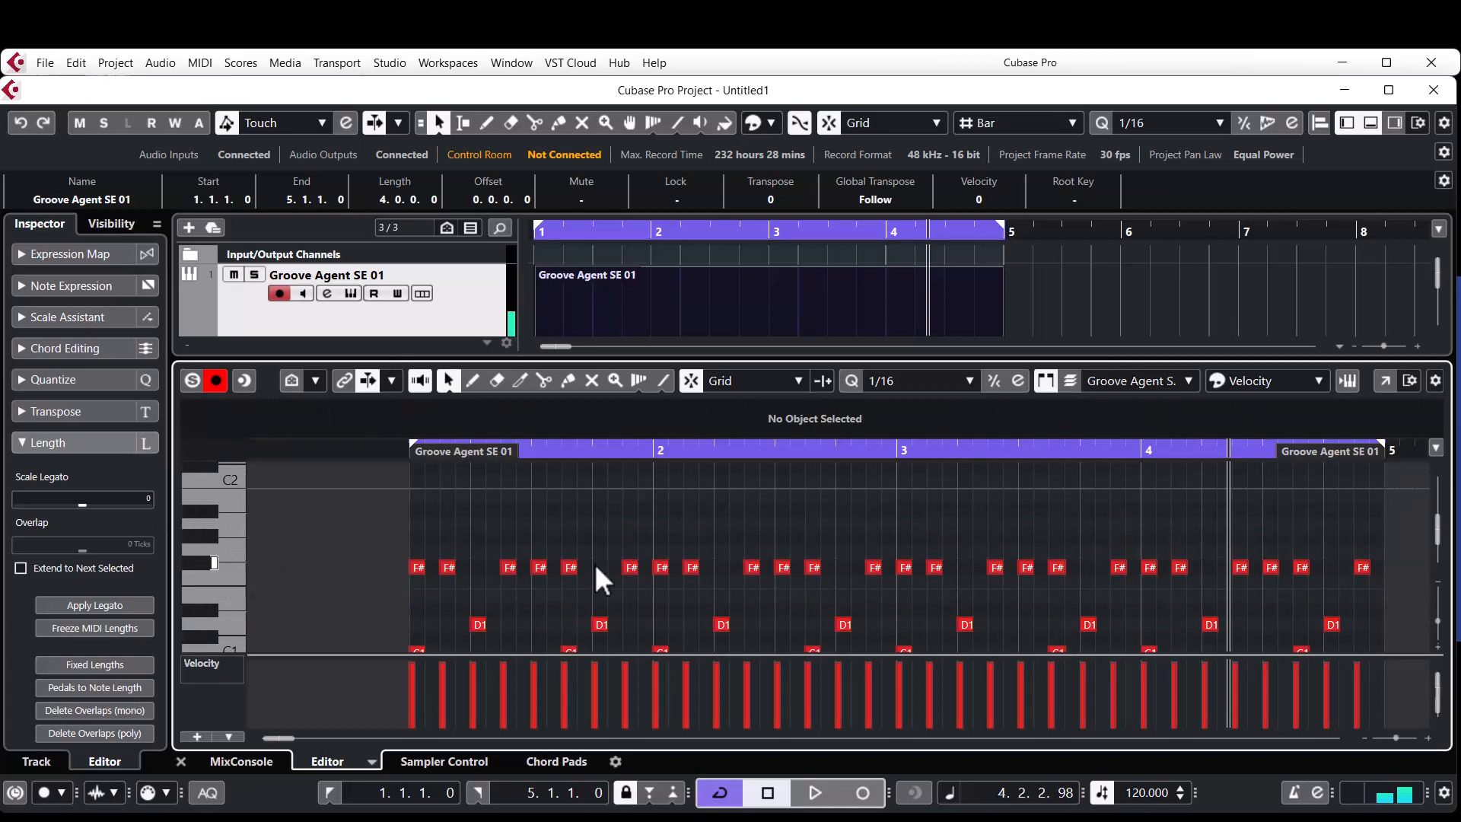
# Transpose all F#1 hi-hat notes in the pattern up to A#1 and audition the A#1 sound.
pyautogui.moveTo(386, 543); pyautogui.dragTo(1408, 573)
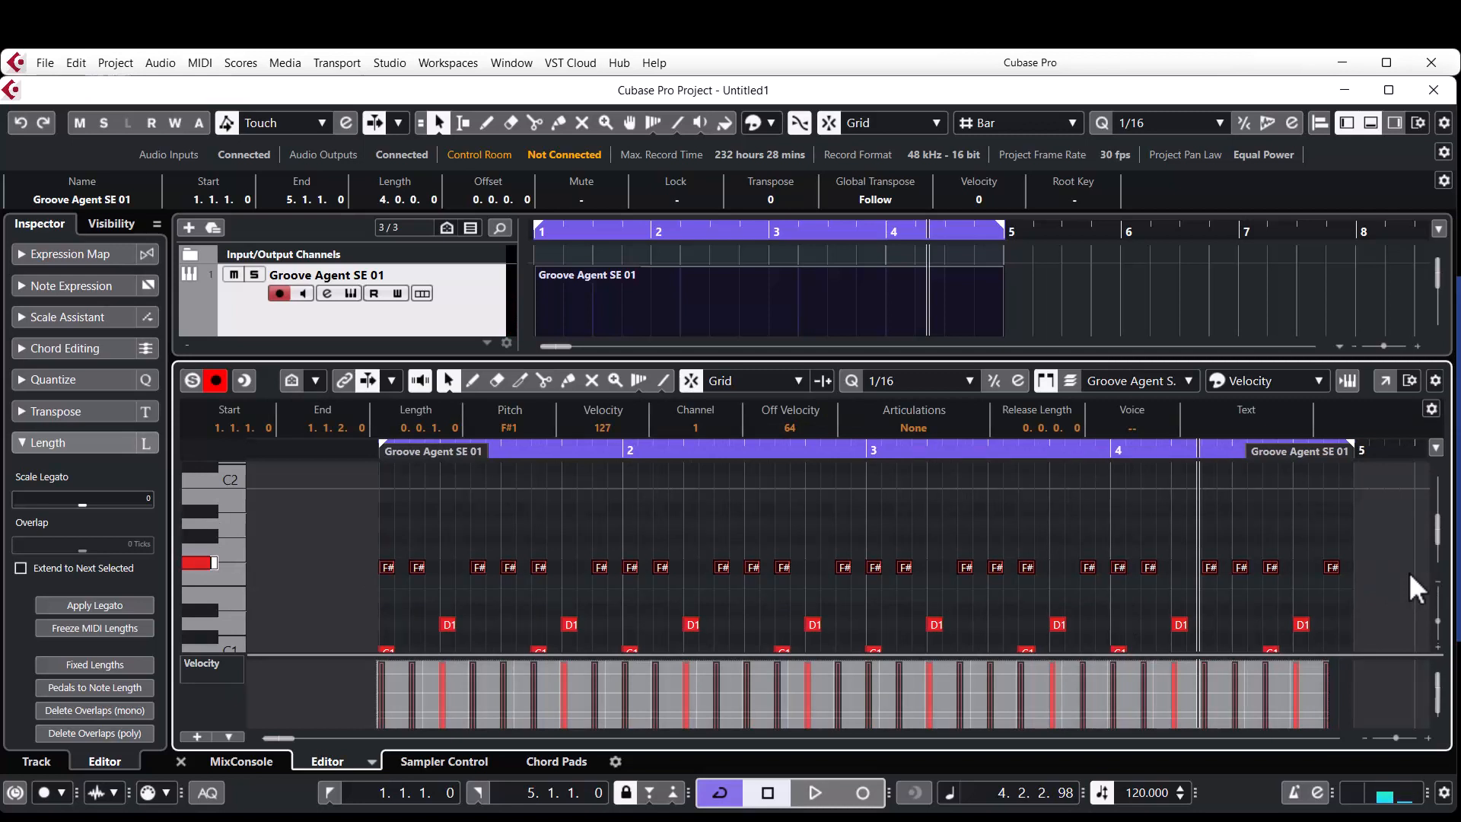
pyautogui.press('Up')
pyautogui.press('Up')
pyautogui.press('Up')
pyautogui.press('Up')
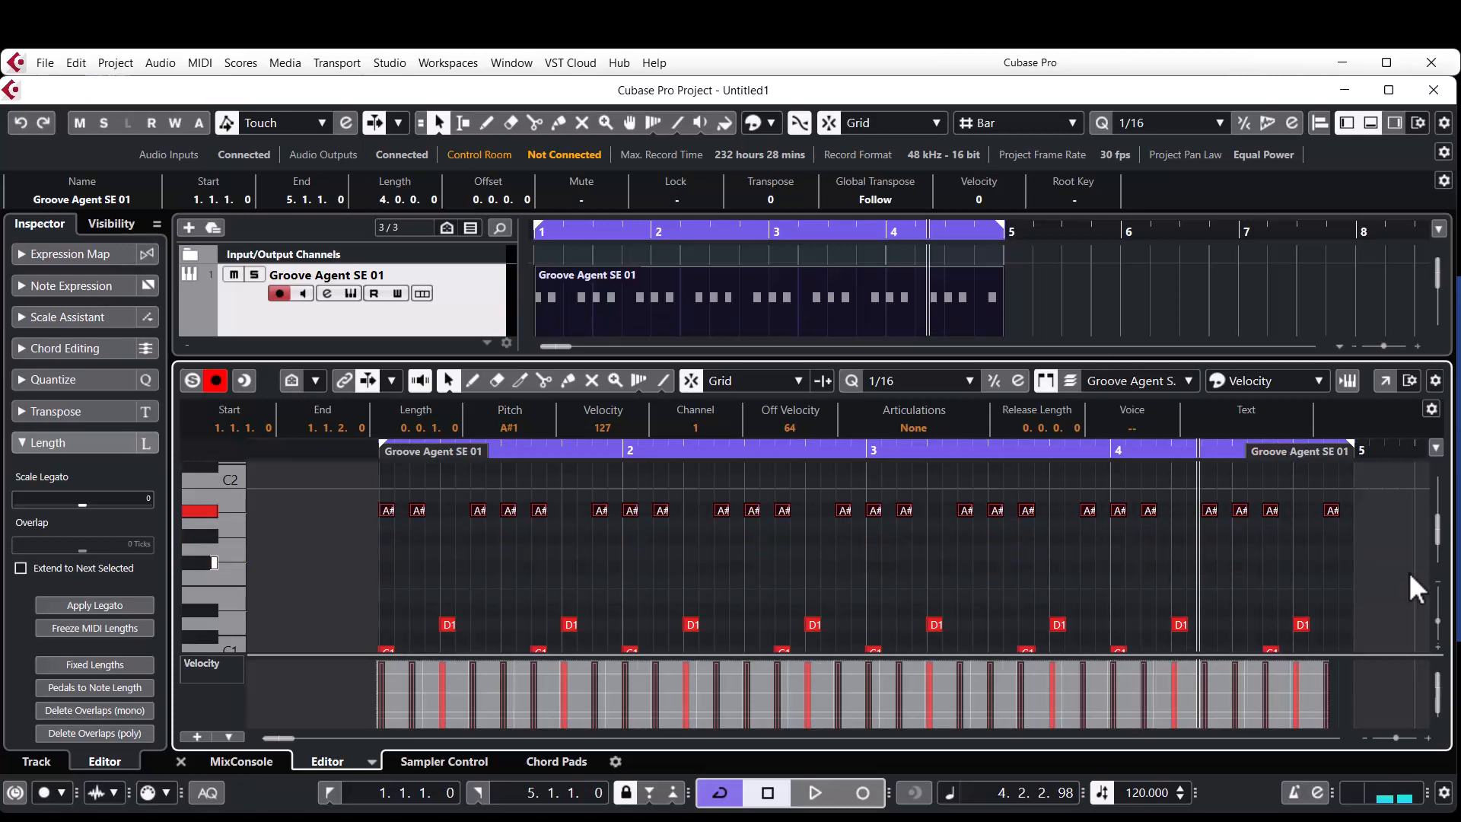
pyautogui.click(207, 514)
# Audition the A#1 open hi-hat pad in Groove Agent SE, and close the instrument window and the note editor.
pyautogui.click(351, 293)
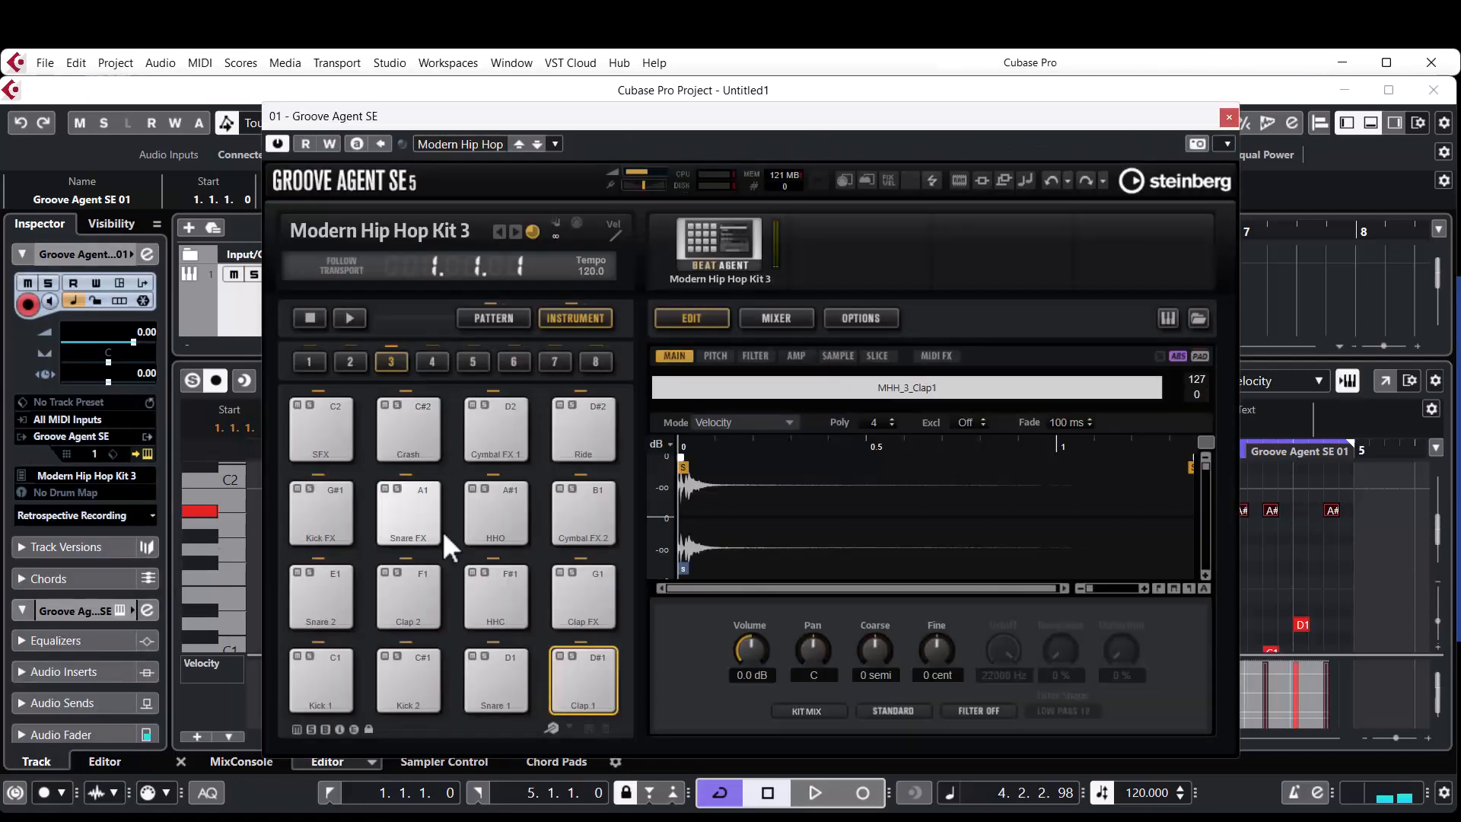
pyautogui.click(498, 517)
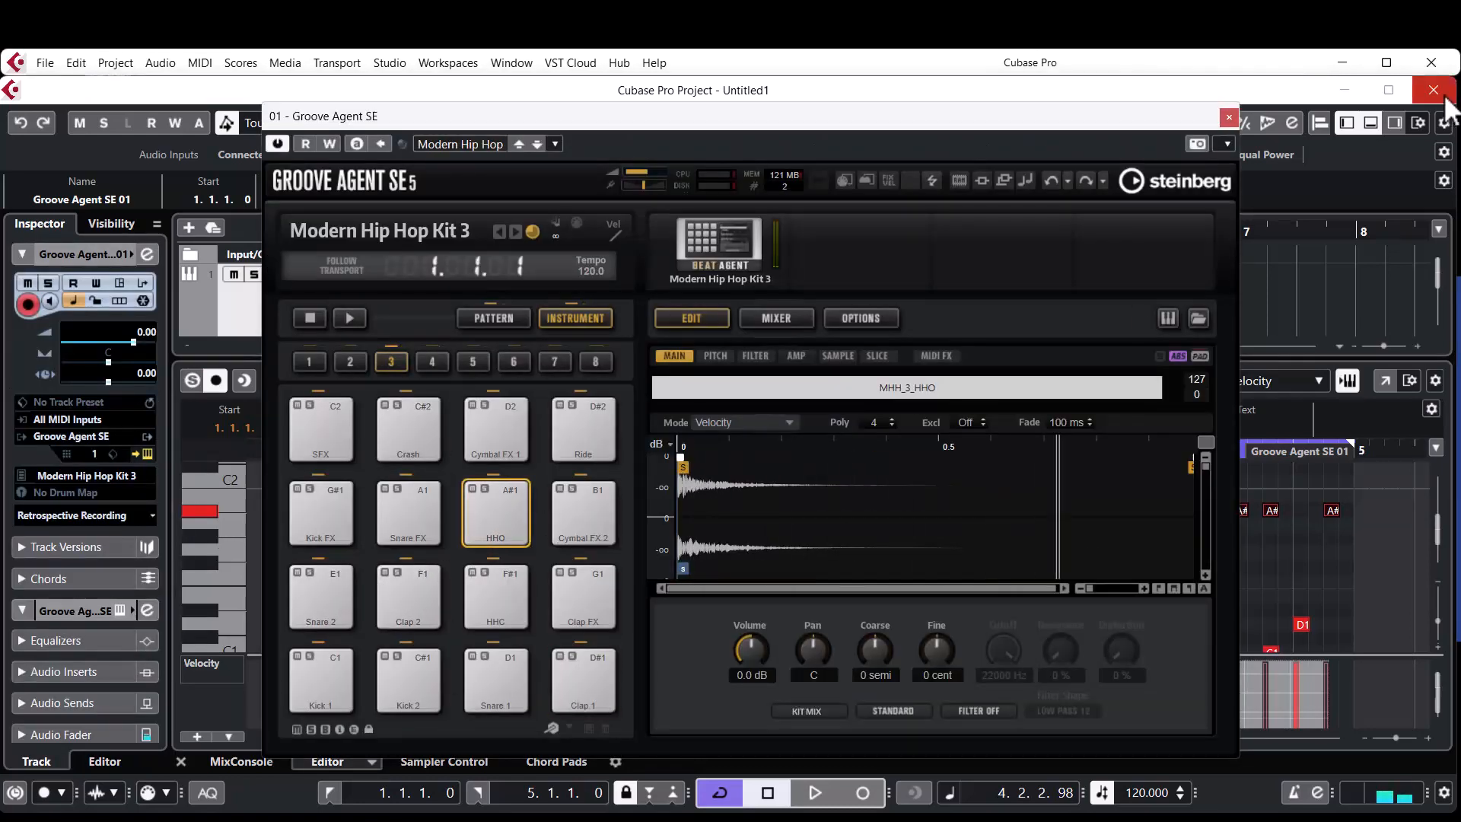
pyautogui.click(1226, 116)
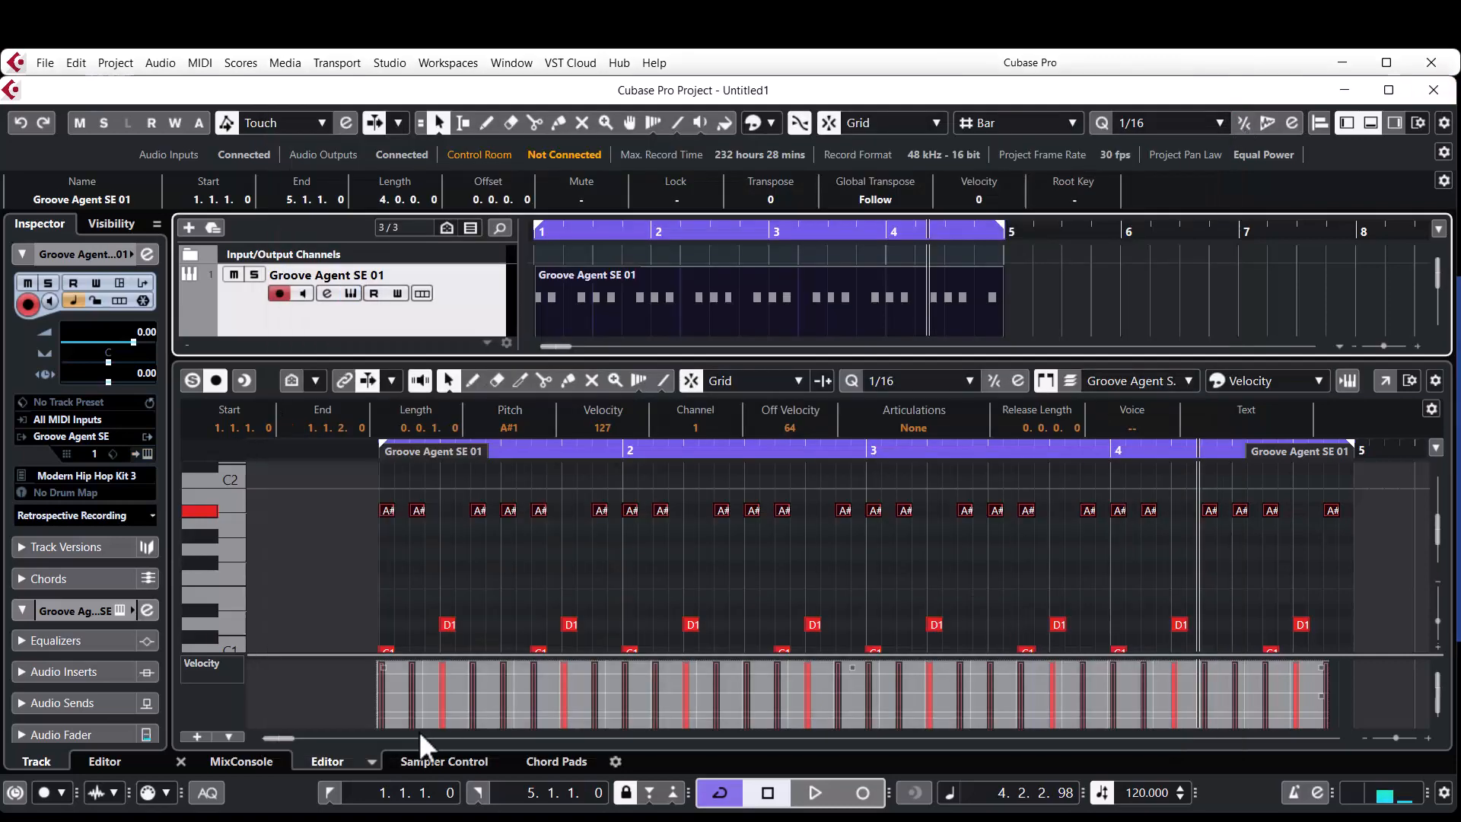
pyautogui.click(181, 761)
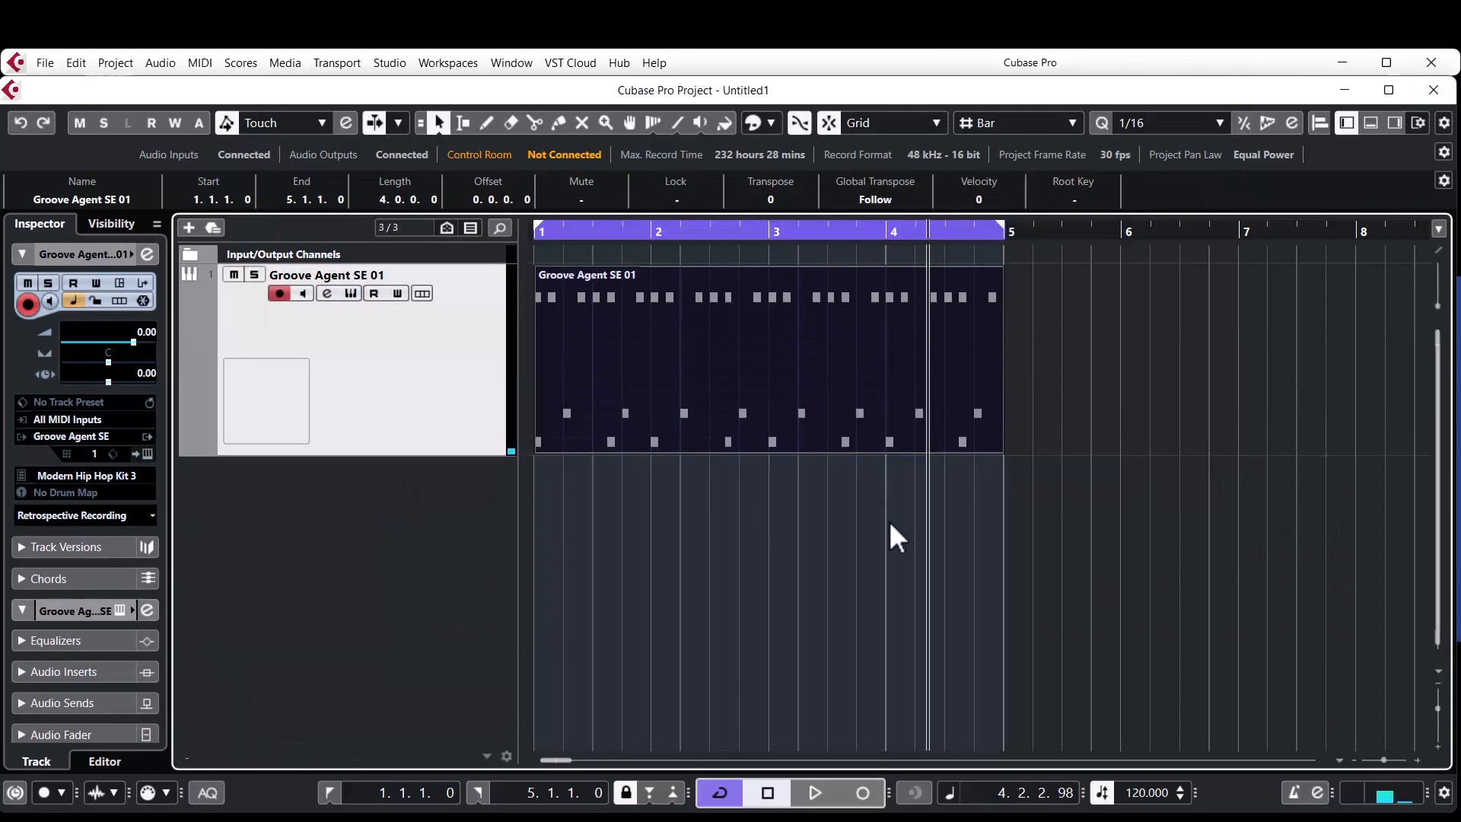
# Step back through the Groove Agent SE kits to Ambient Kit 2 while the pattern plays, and stop playback.
pyautogui.click(351, 295)
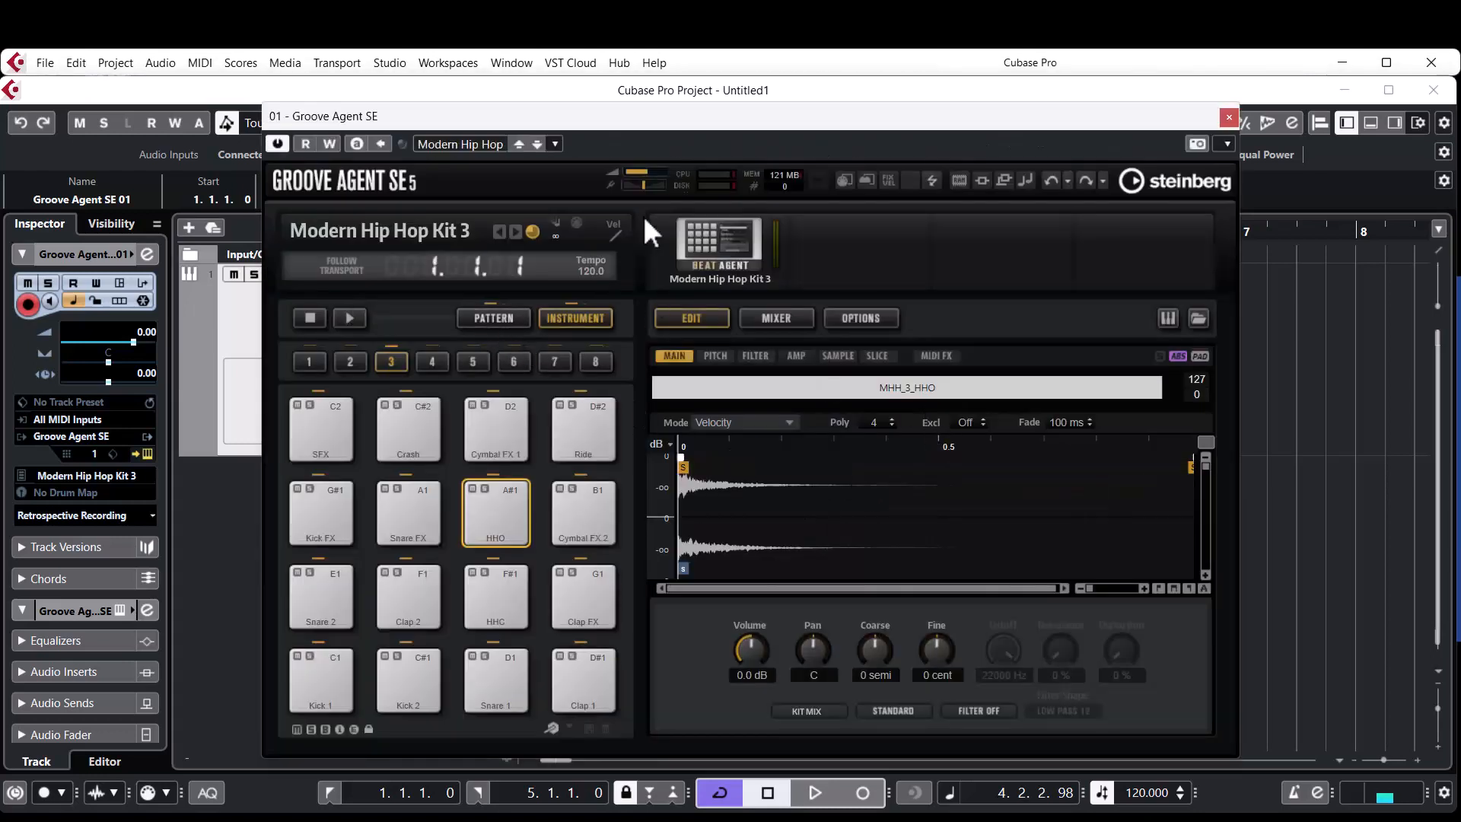
pyautogui.press('space')
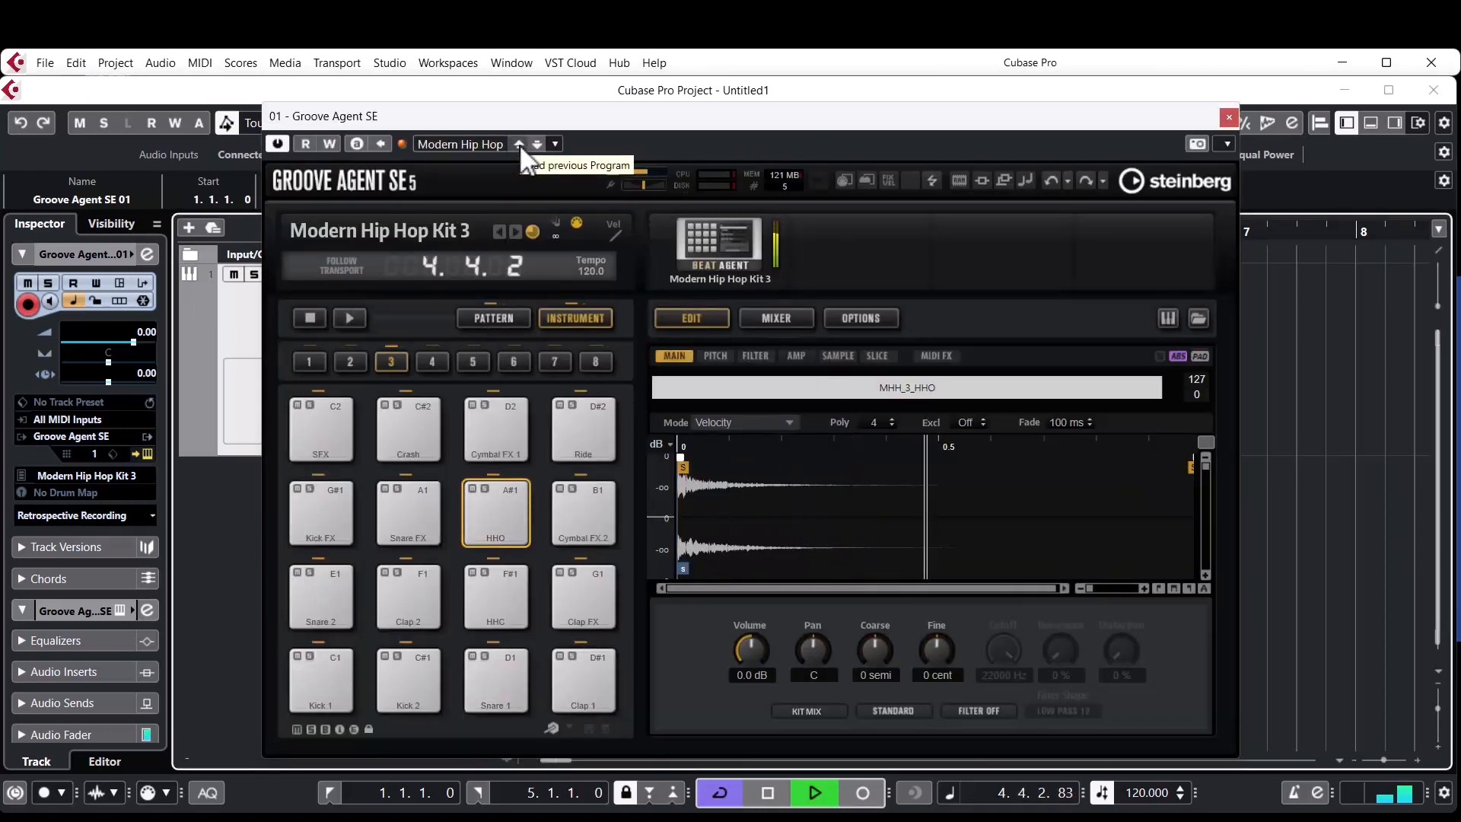
pyautogui.click(518, 145)
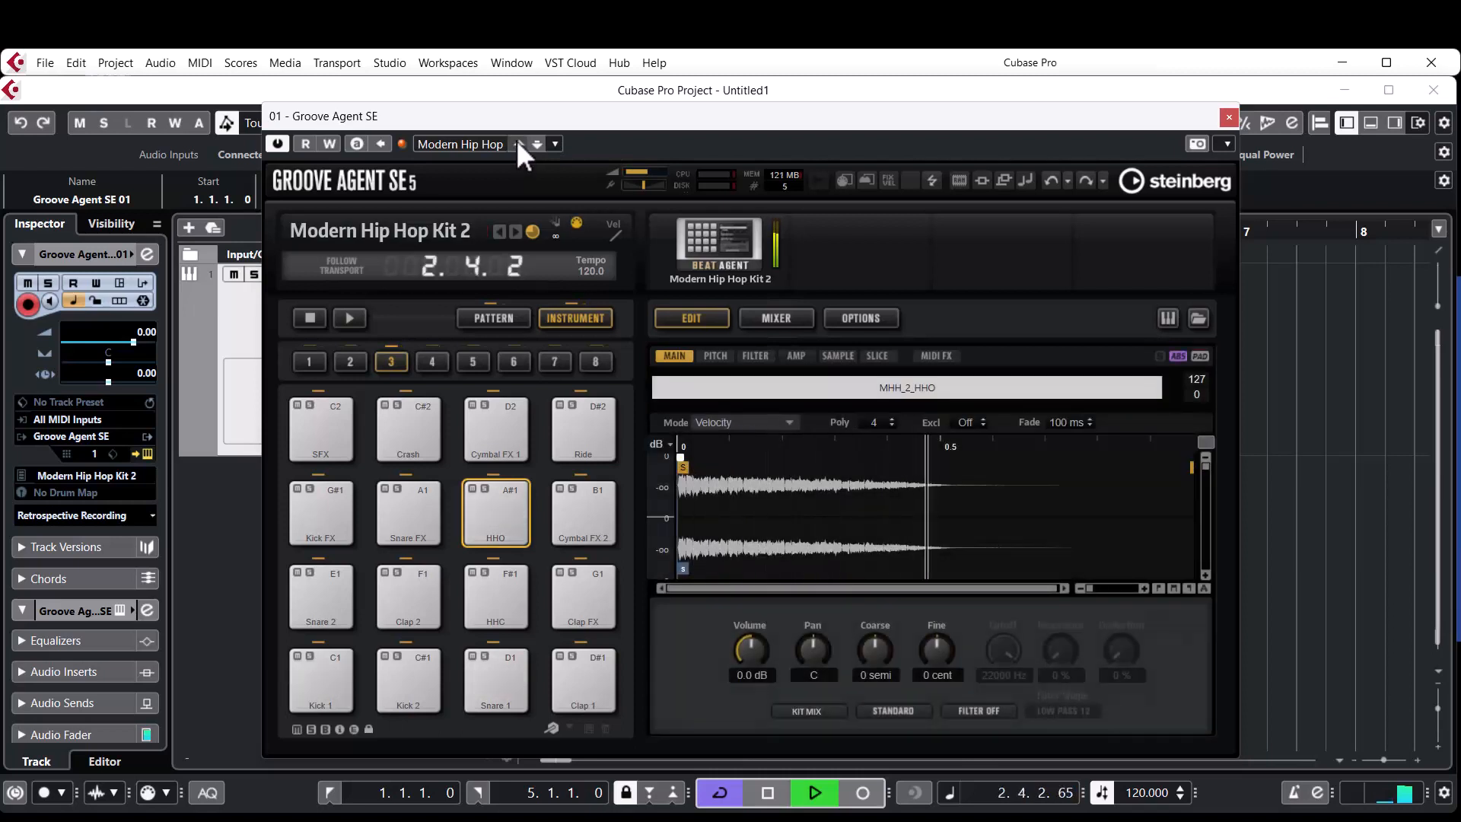
pyautogui.click(517, 142)
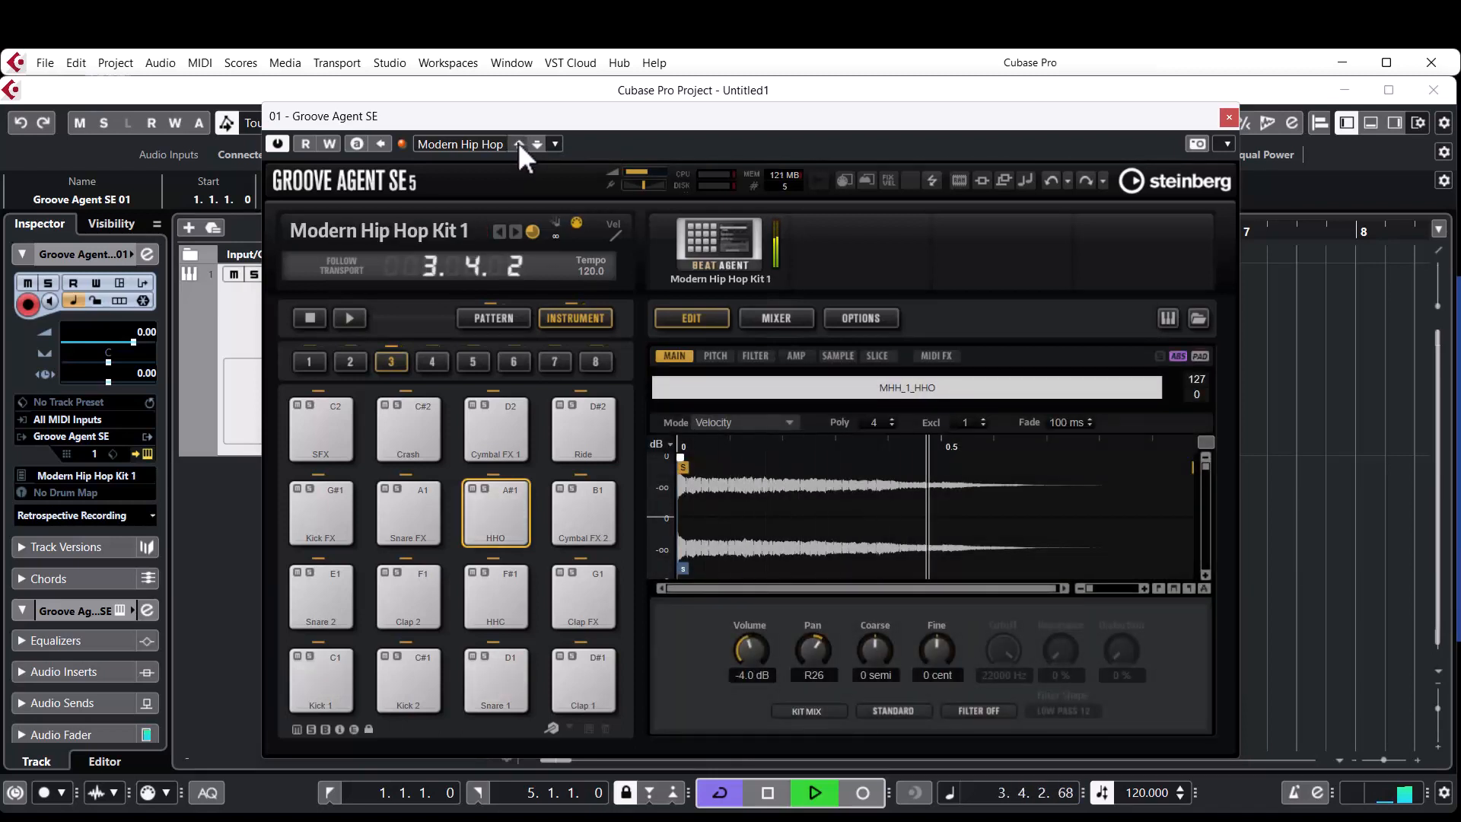
pyautogui.click(519, 144)
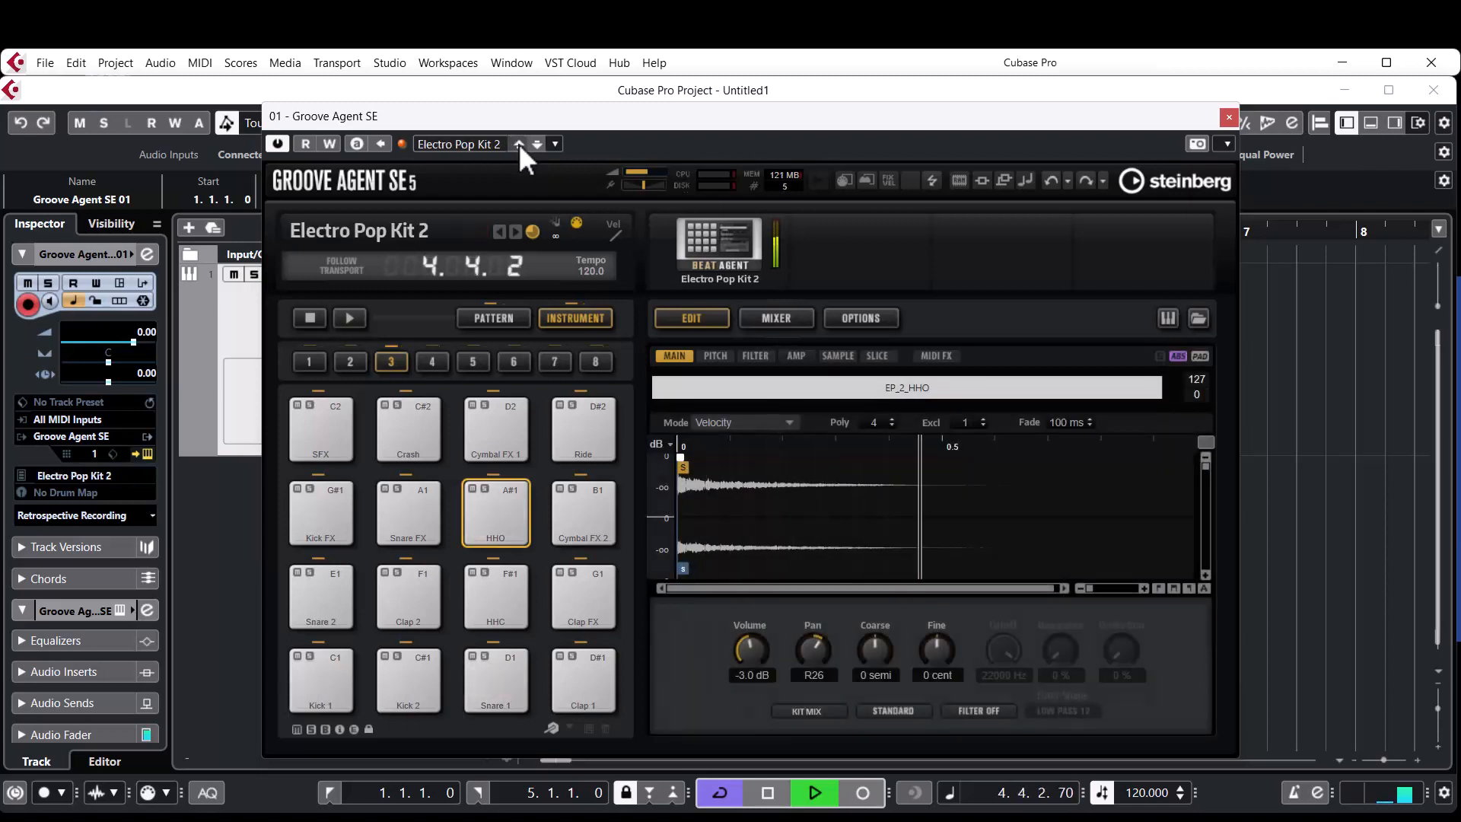
pyautogui.click(518, 143)
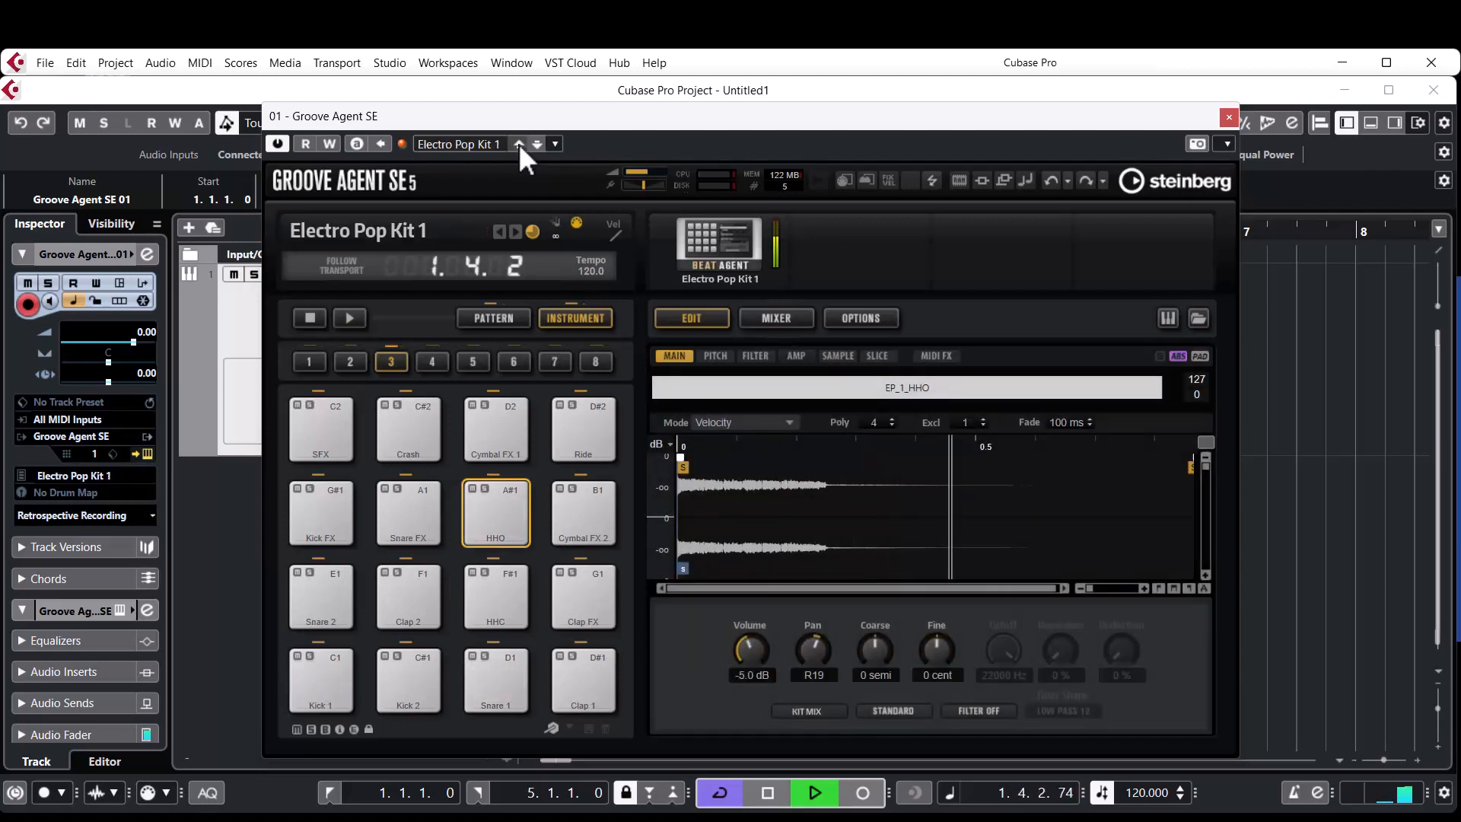
pyautogui.click(519, 144)
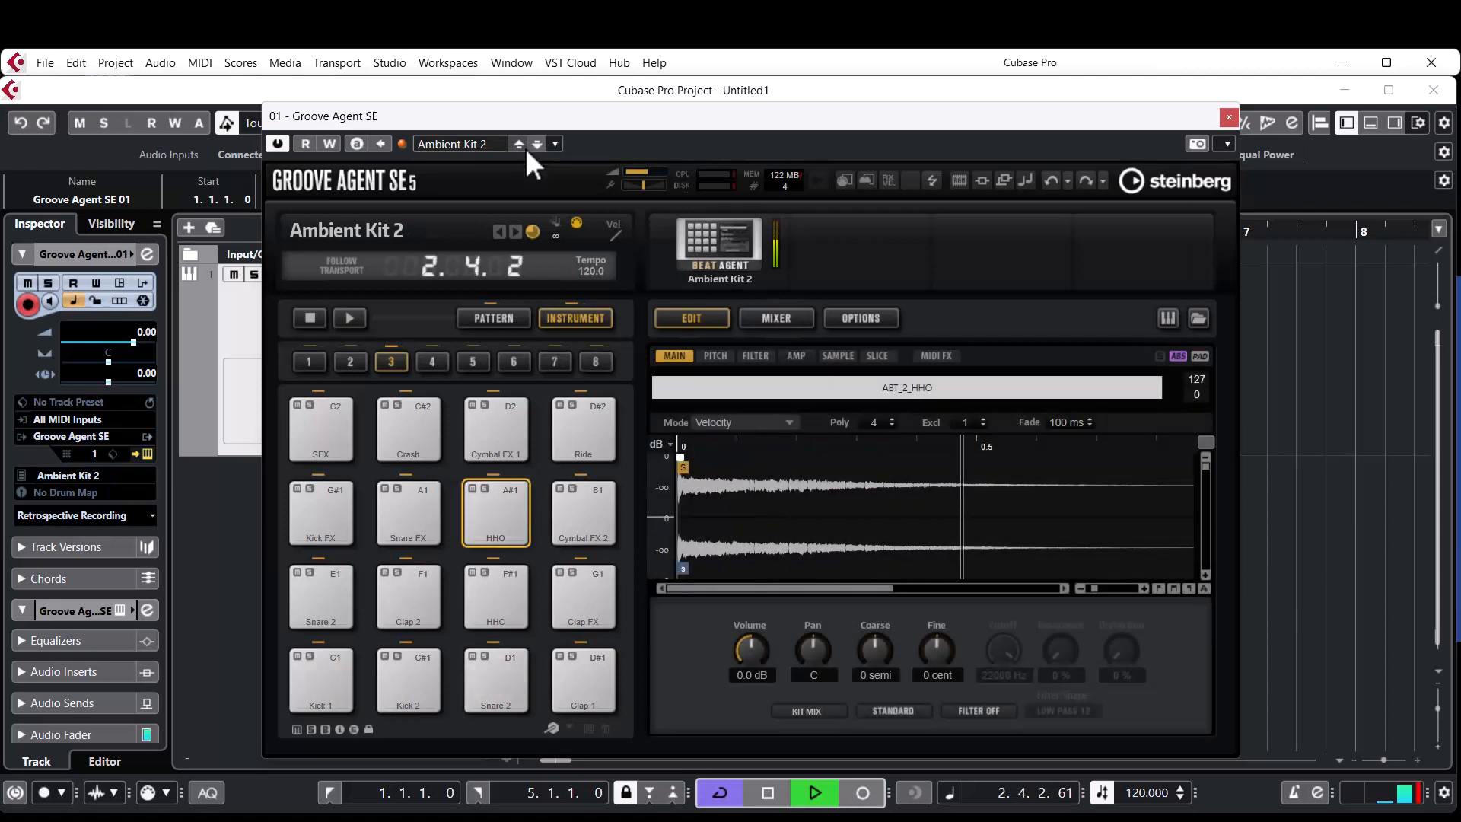
pyautogui.press('space')
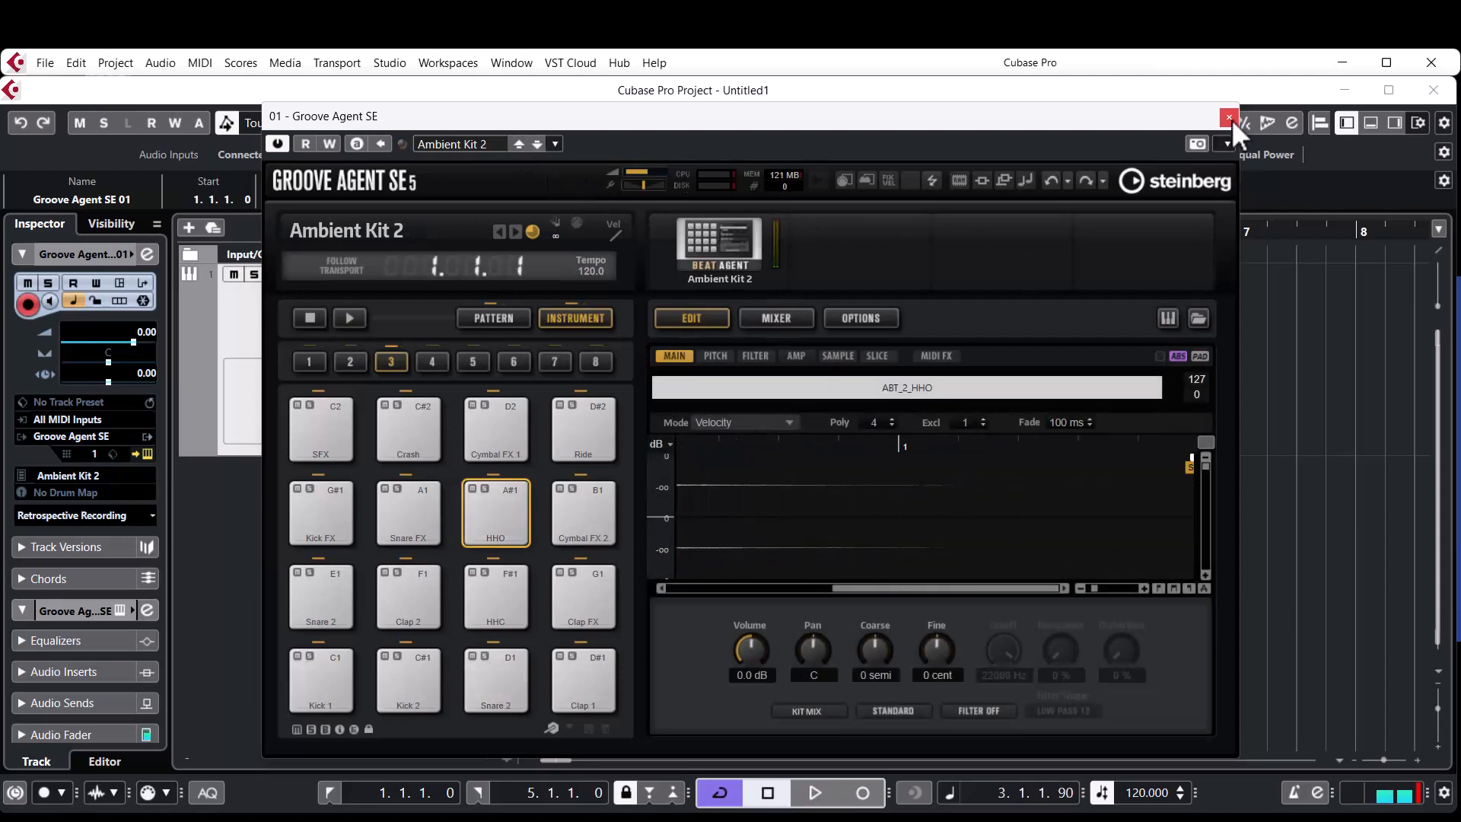
pyautogui.click(1228, 117)
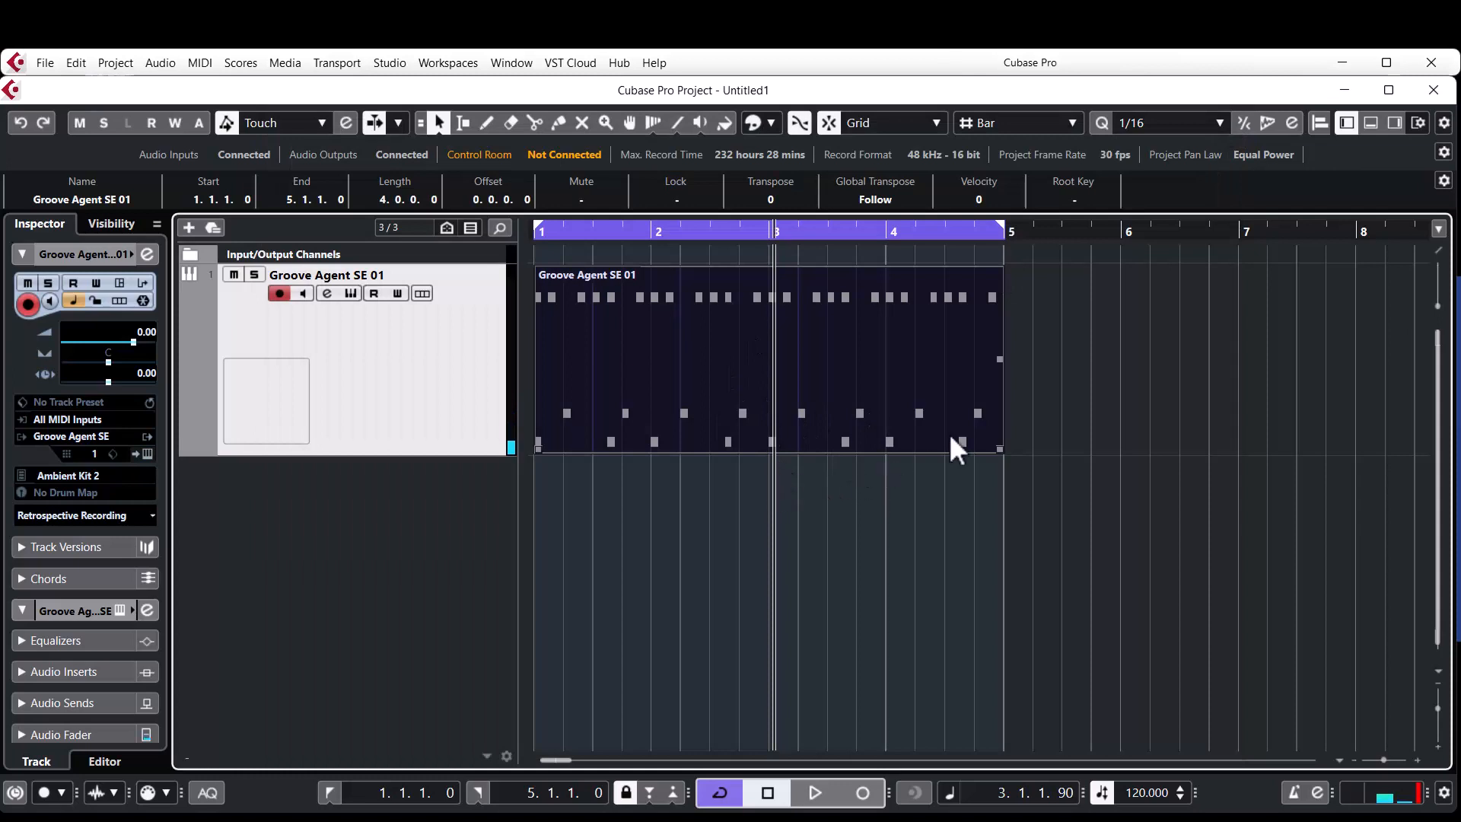
# Add one instrument track with HALion Sonic SE routed to Stereo Out.
pyautogui.click(1187, 399)
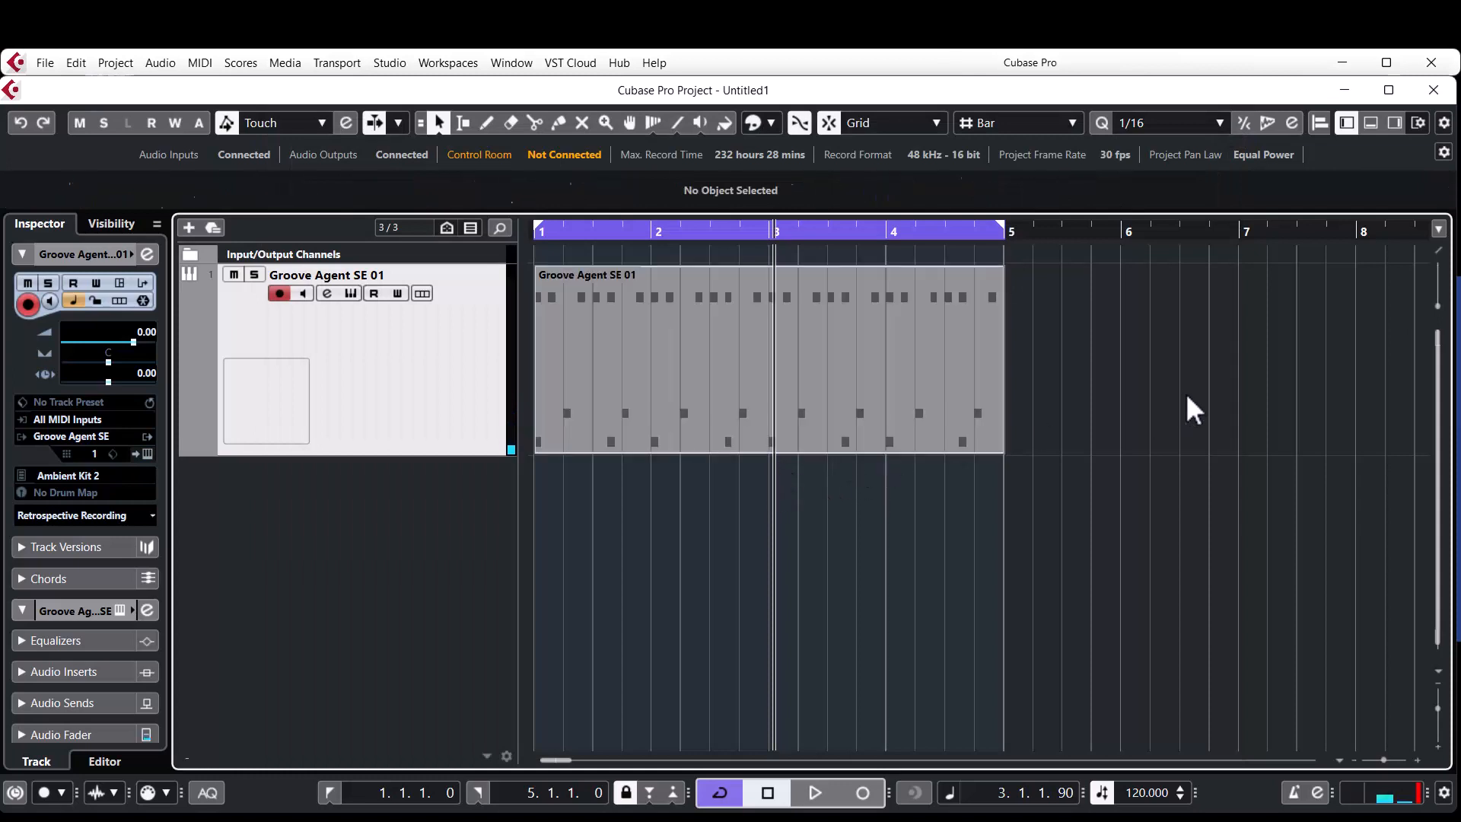
pyautogui.rightClick(403, 567)
pyautogui.click(646, 97)
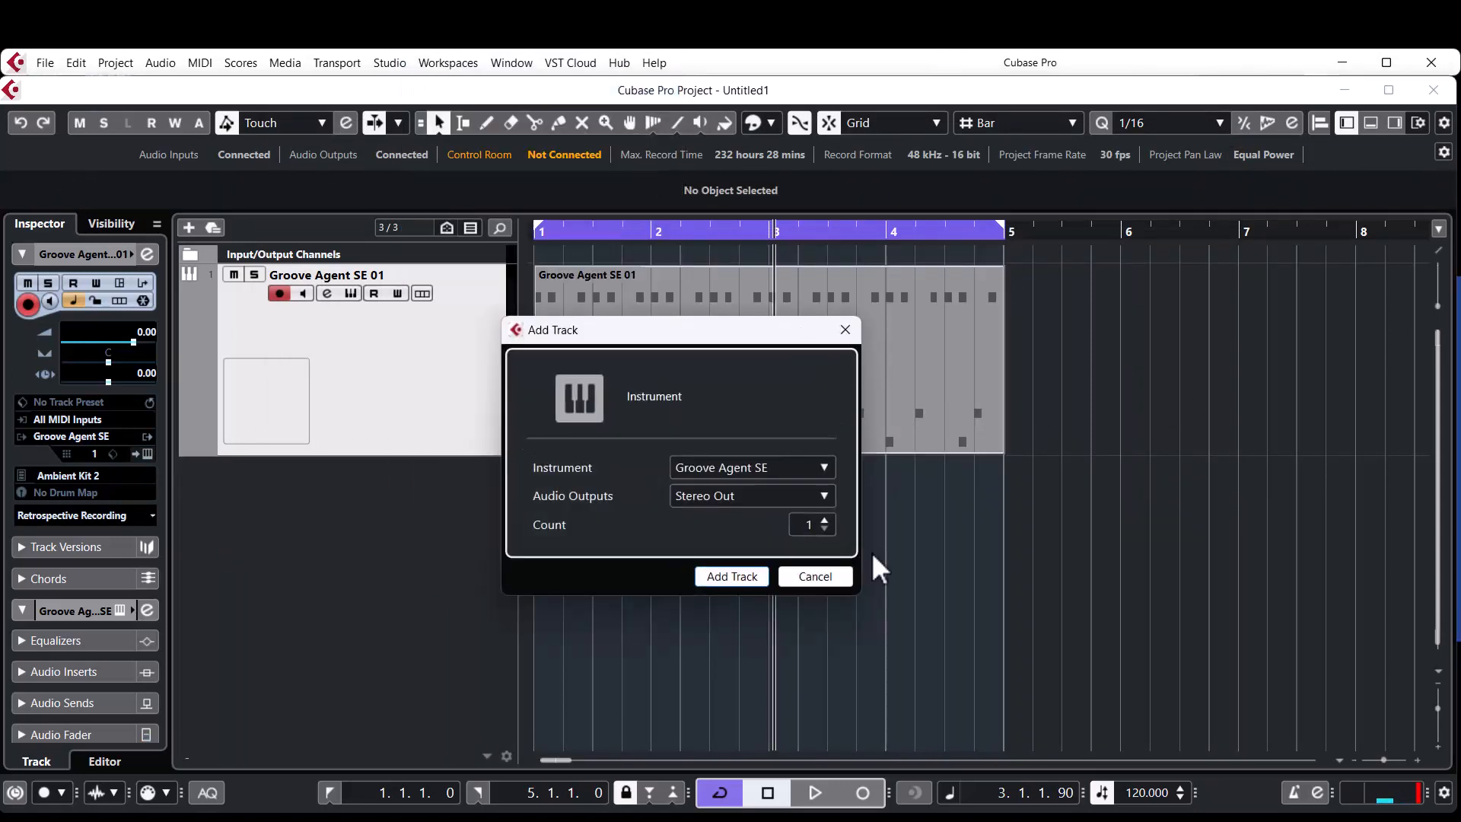
pyautogui.click(762, 478)
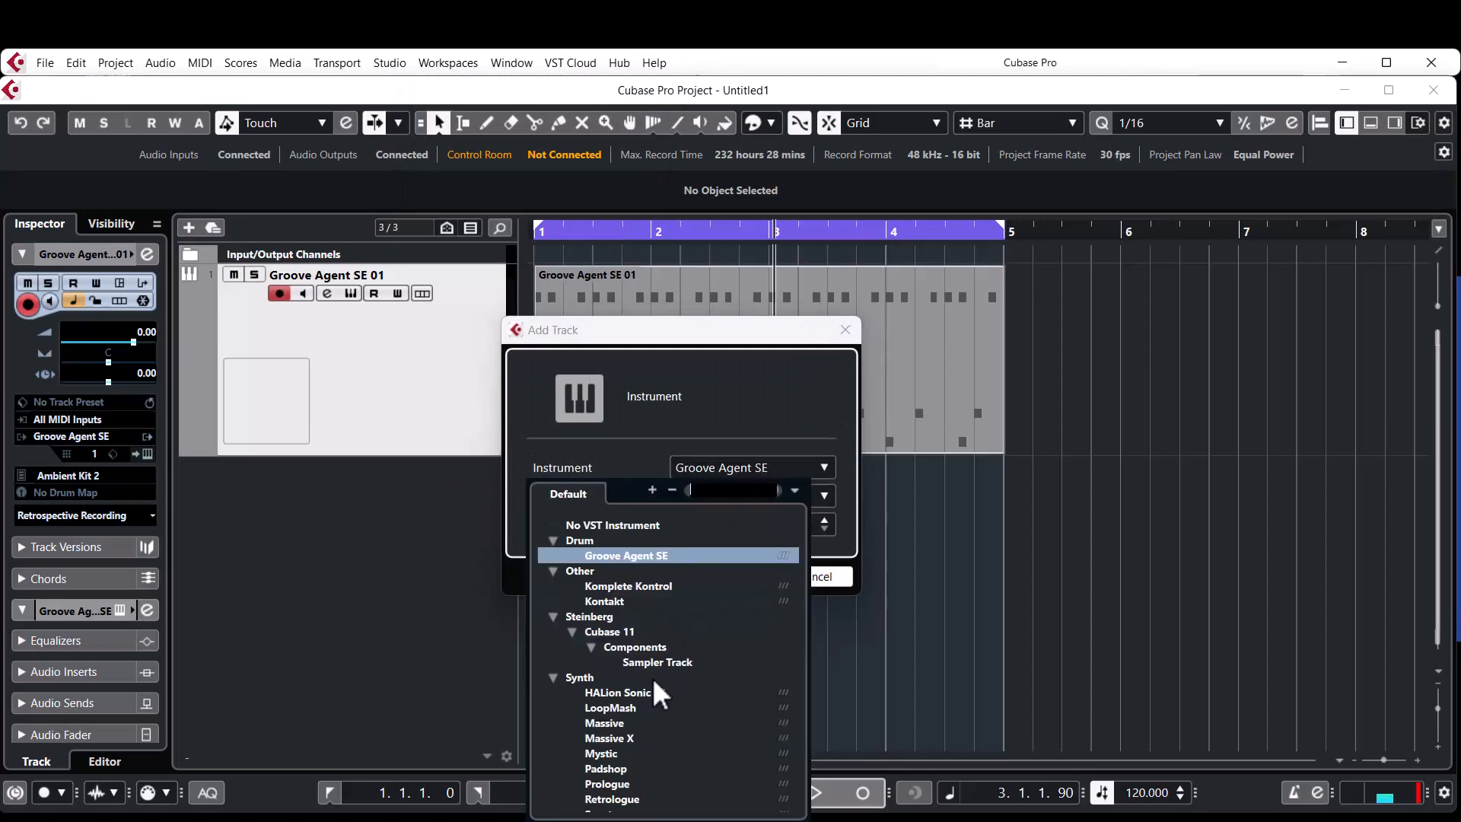
pyautogui.scroll(-2, 632, 744)
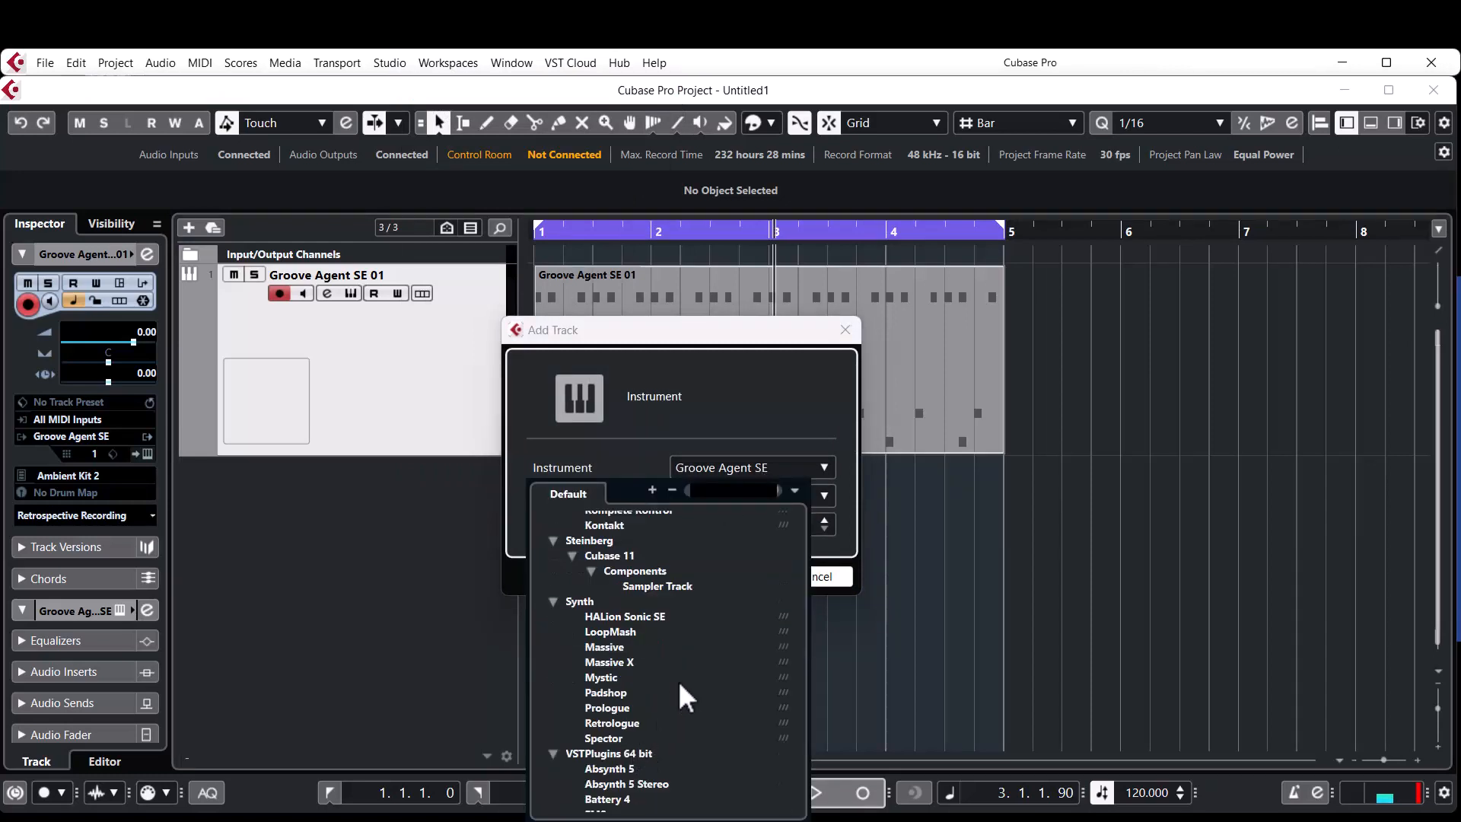
pyautogui.click(630, 618)
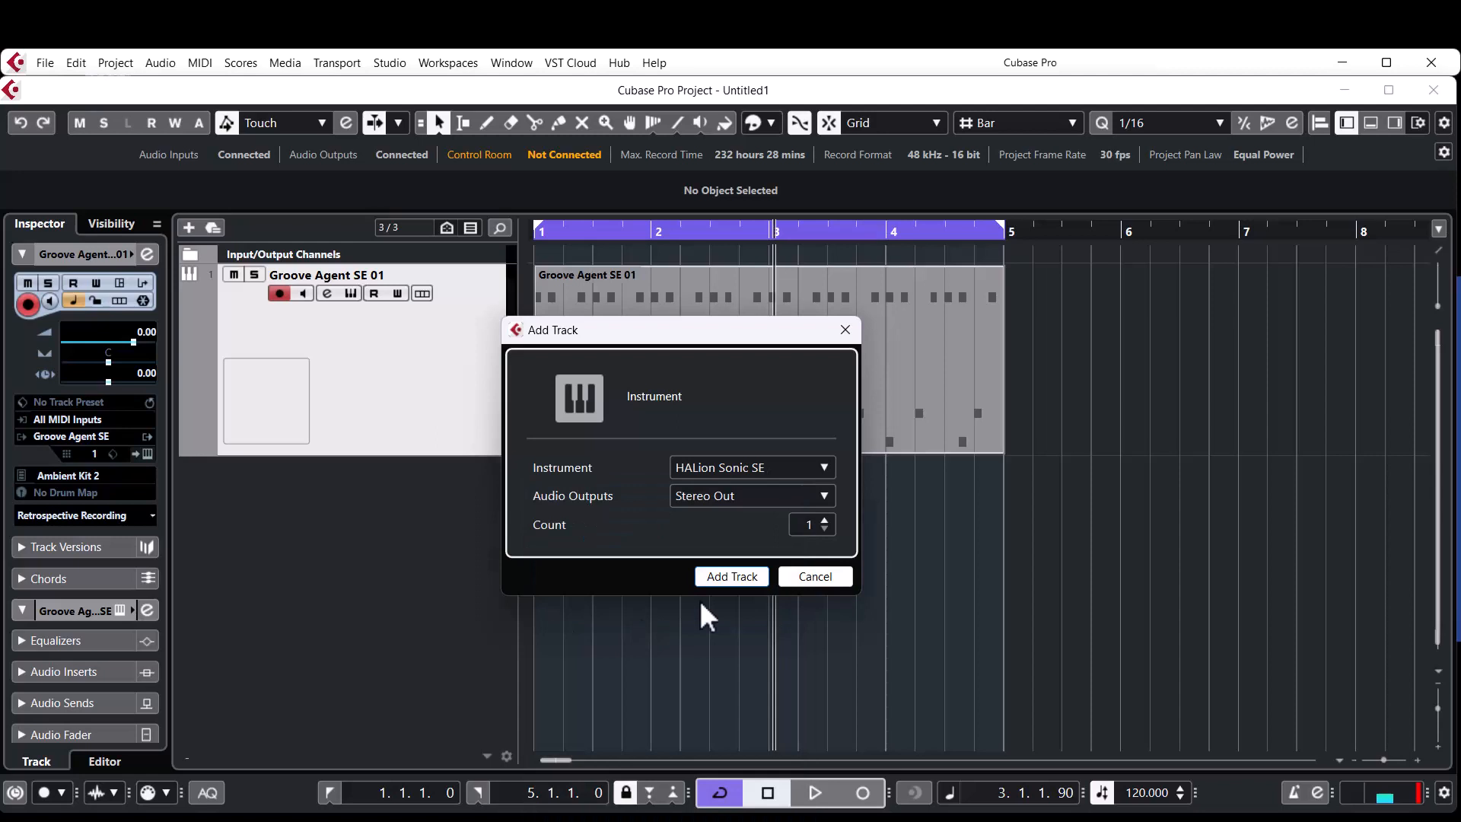
pyautogui.click(737, 573)
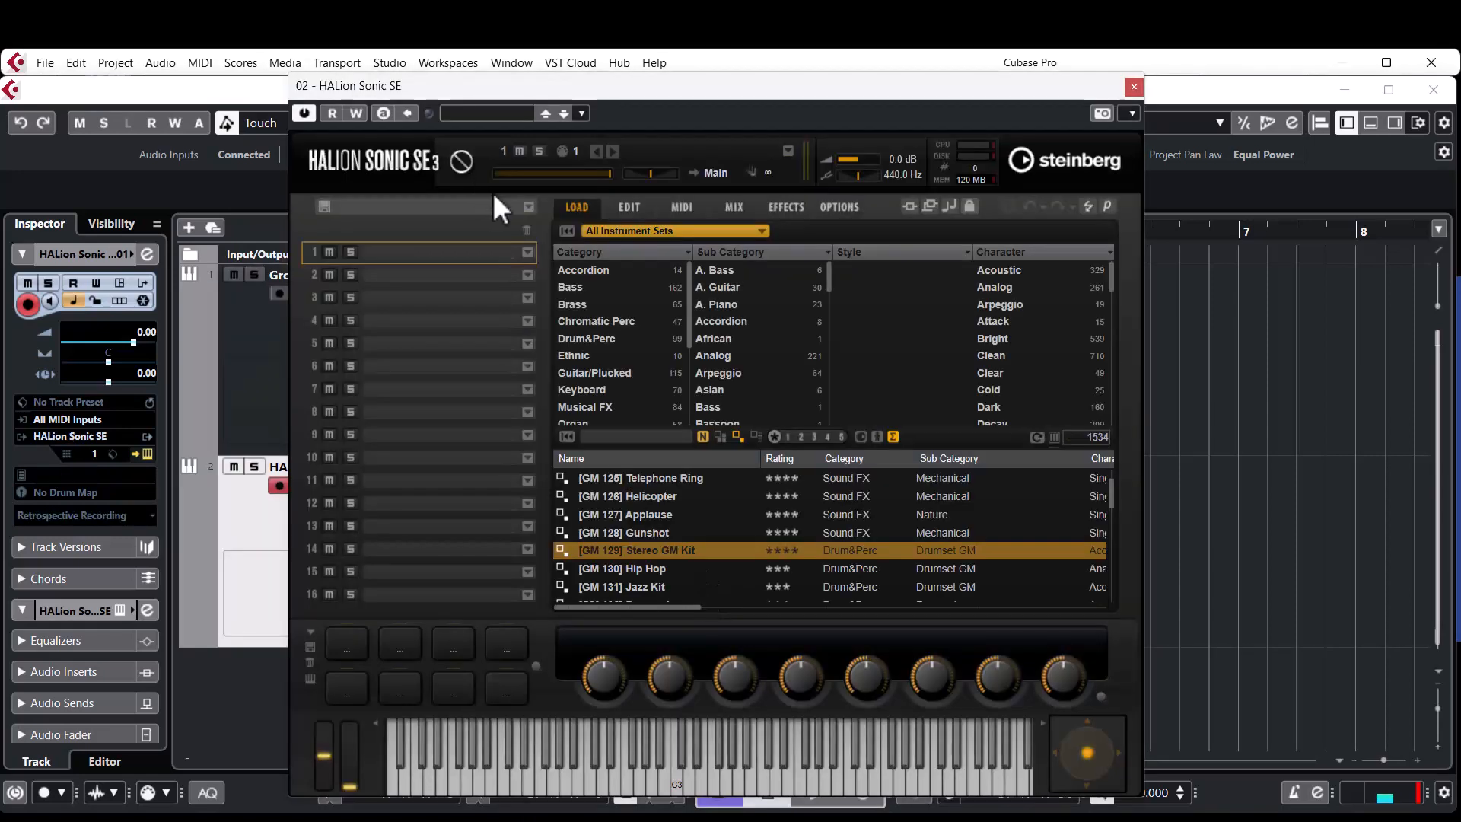
# Filter the HALion Sonic SE sounds to Drum&Perc and Drumset GM, and load [GM 130] Hip Hop in slot 1.
pyautogui.click(601, 338)
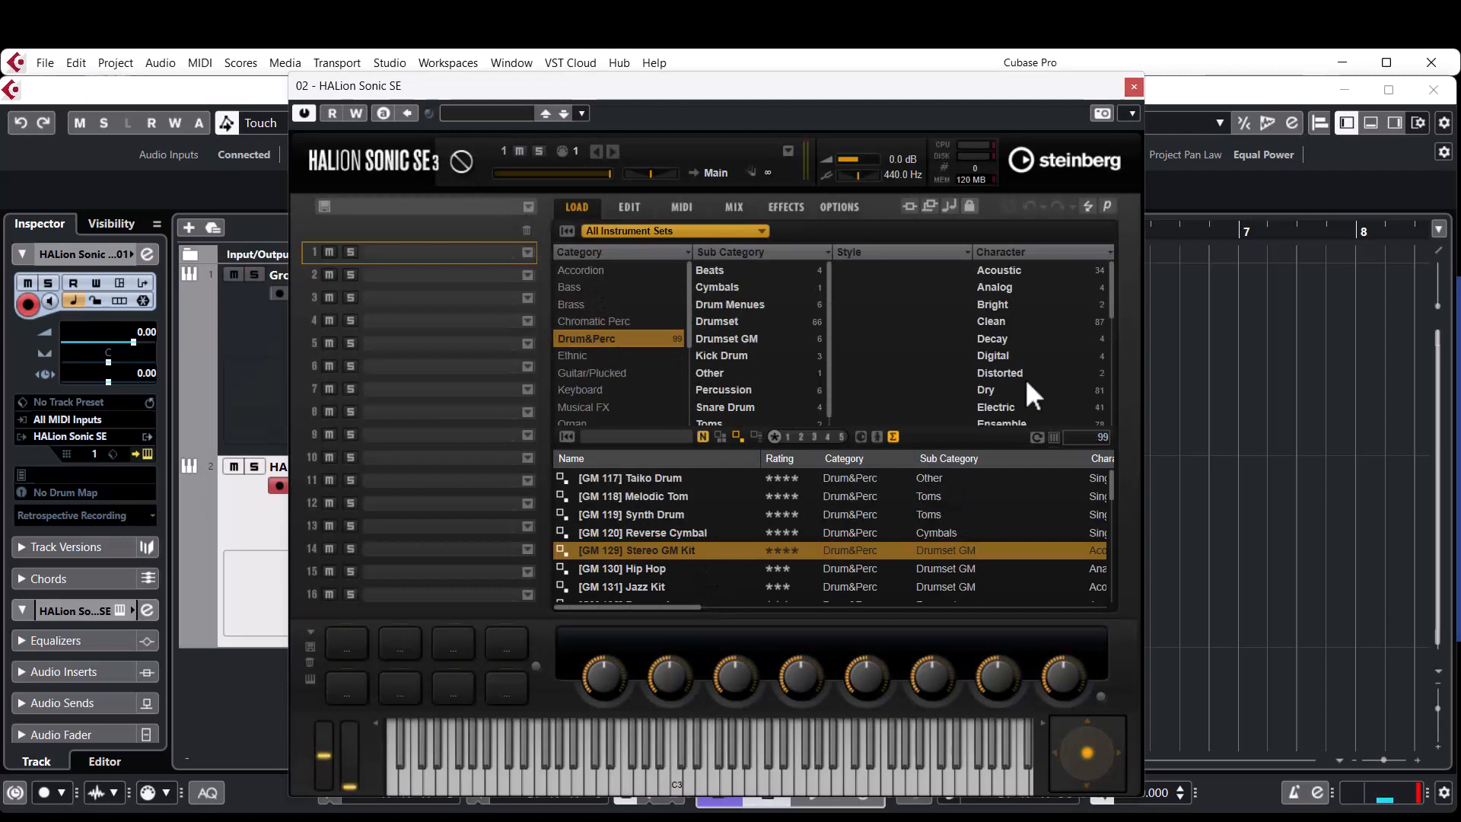
pyautogui.click(733, 339)
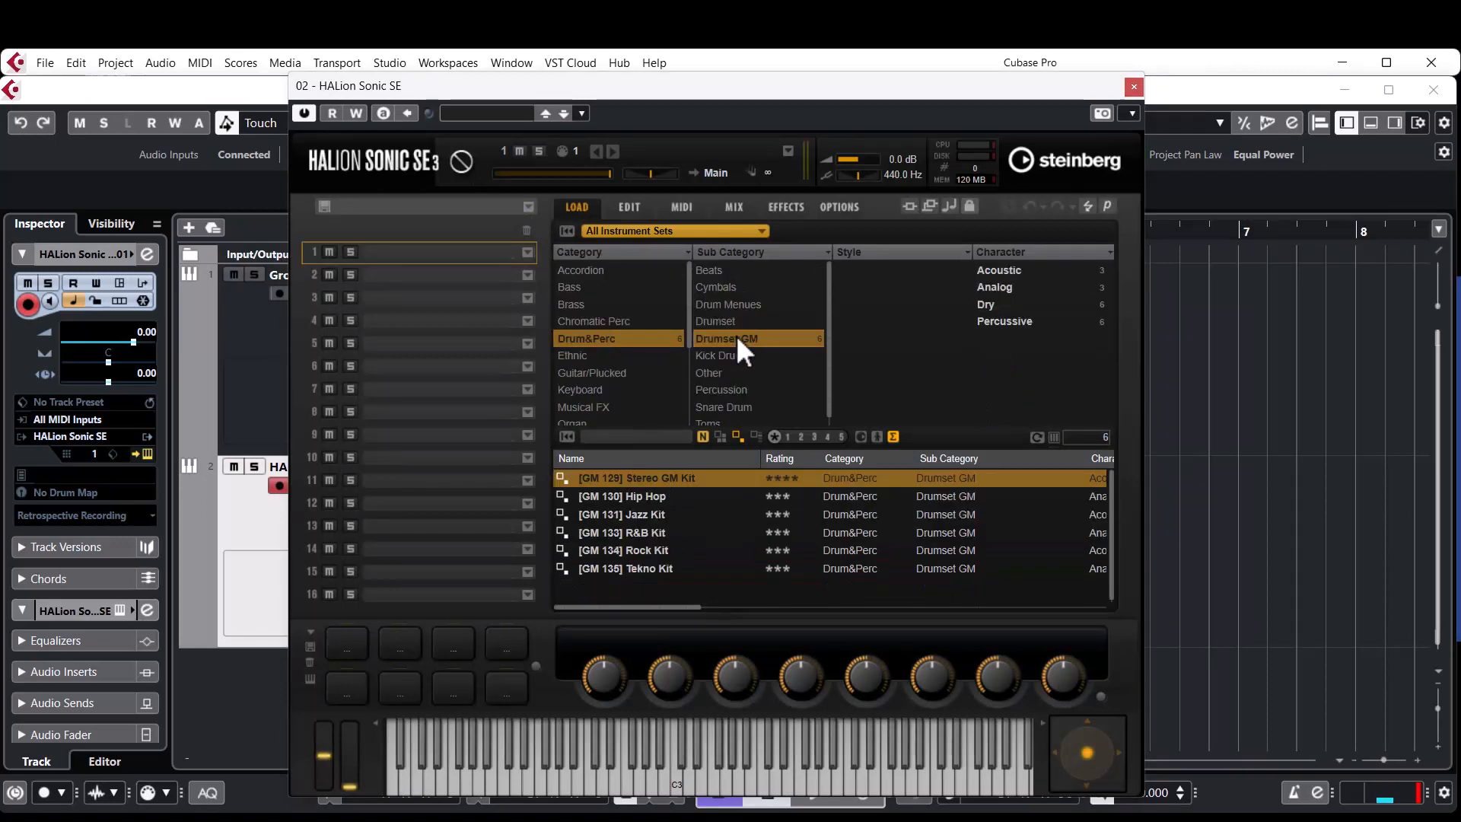
pyautogui.click(1026, 272)
pyautogui.click(1025, 272)
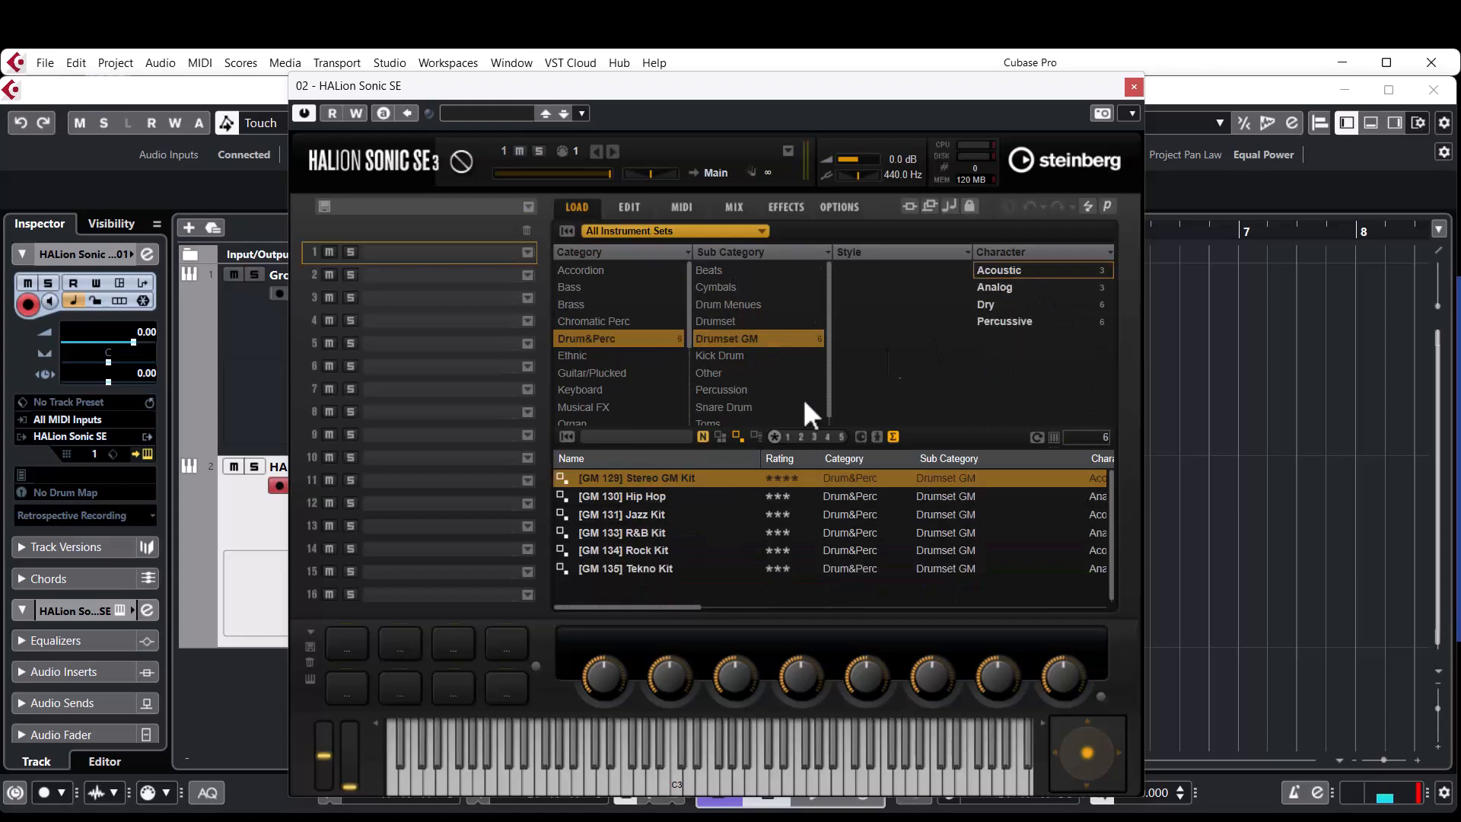
pyautogui.doubleClick(634, 494)
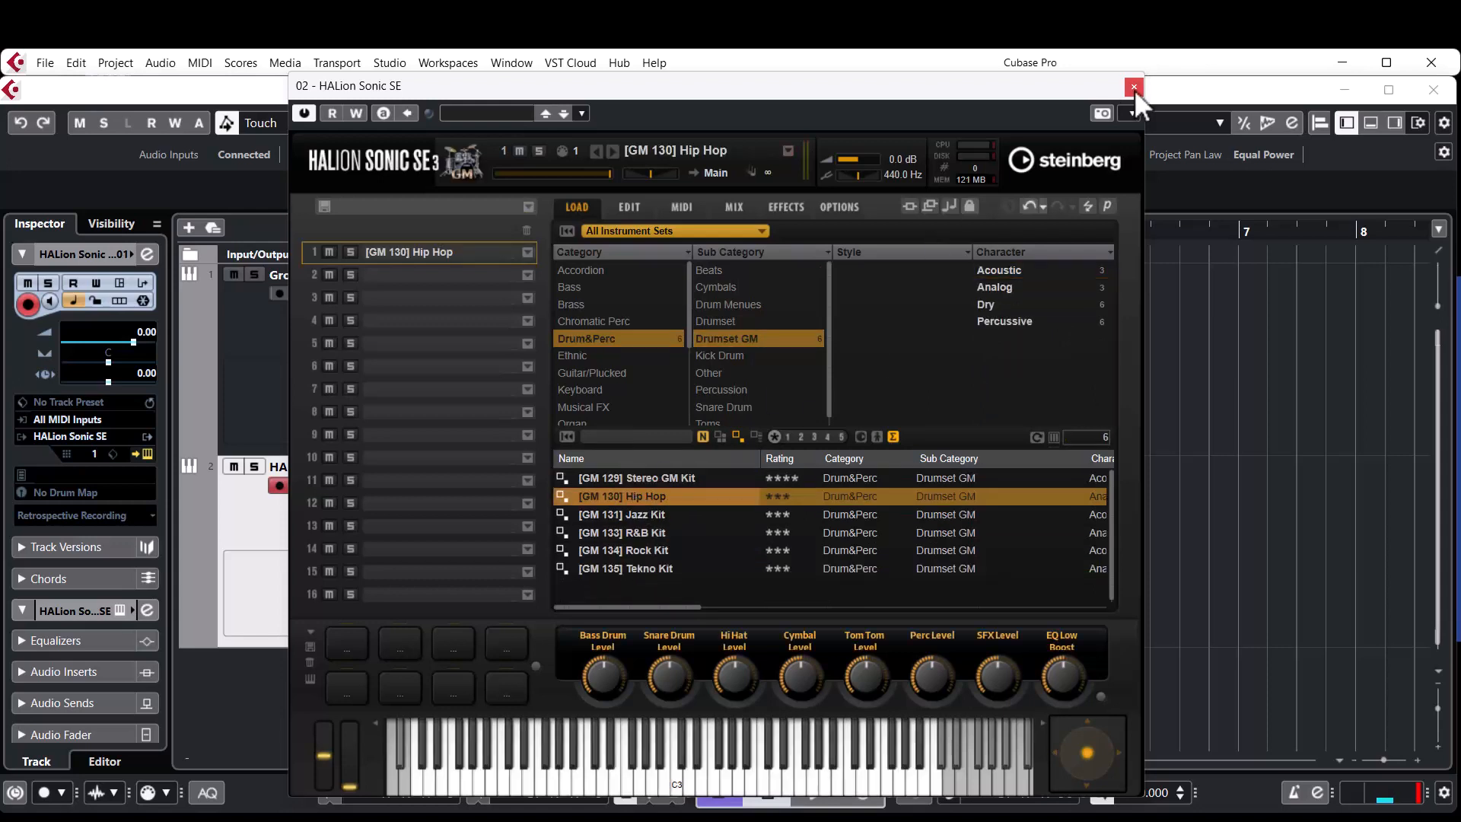
# Move the drum part from the Groove Agent SE 01 track to the HALion Sonic SE 01 track and play it from the start.
pyautogui.click(1133, 88)
pyautogui.moveTo(549, 285); pyautogui.dragTo(622, 545)
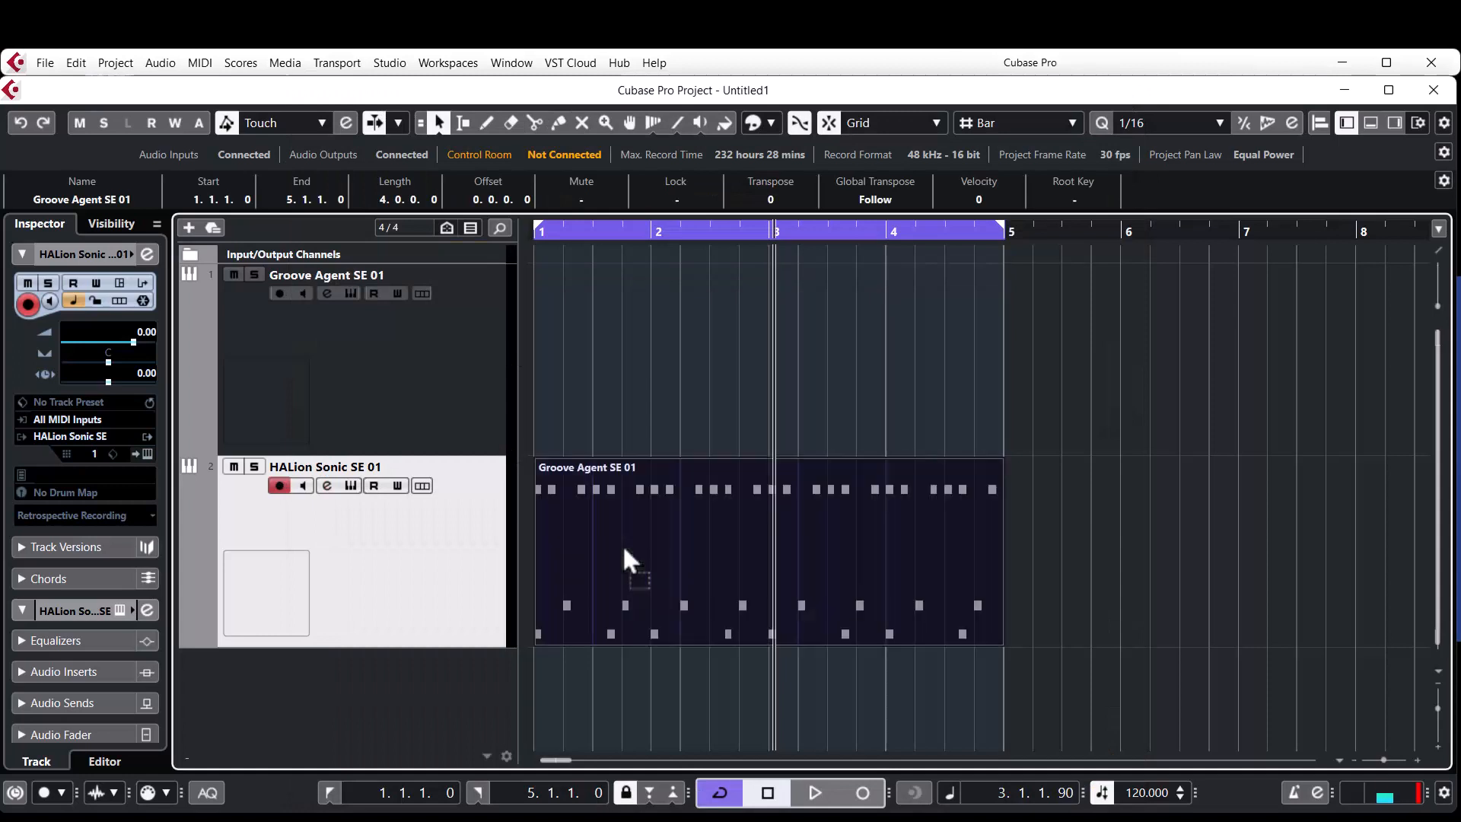
pyautogui.press('.')
pyautogui.press('space')
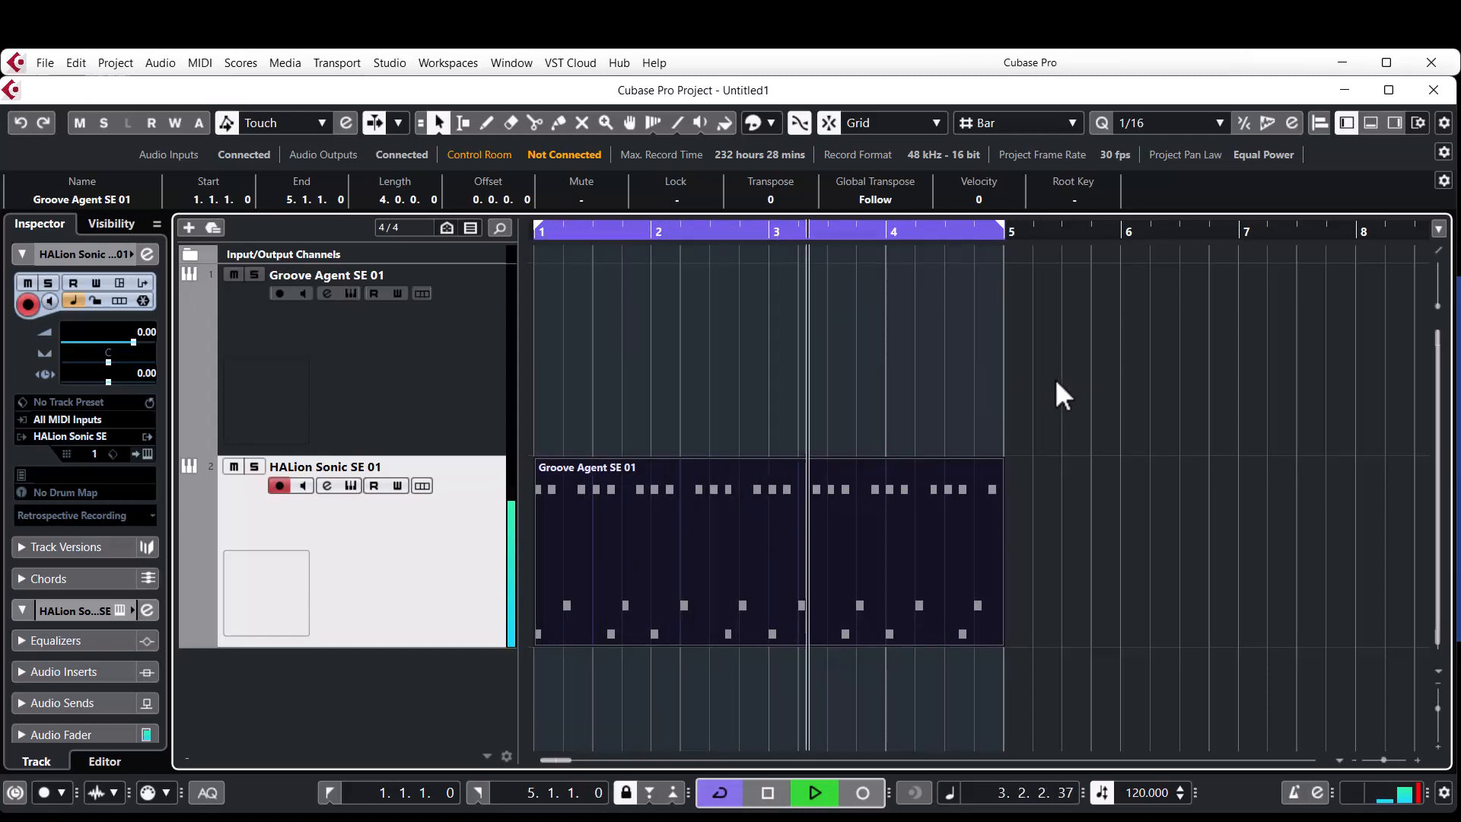
pyautogui.press('space')
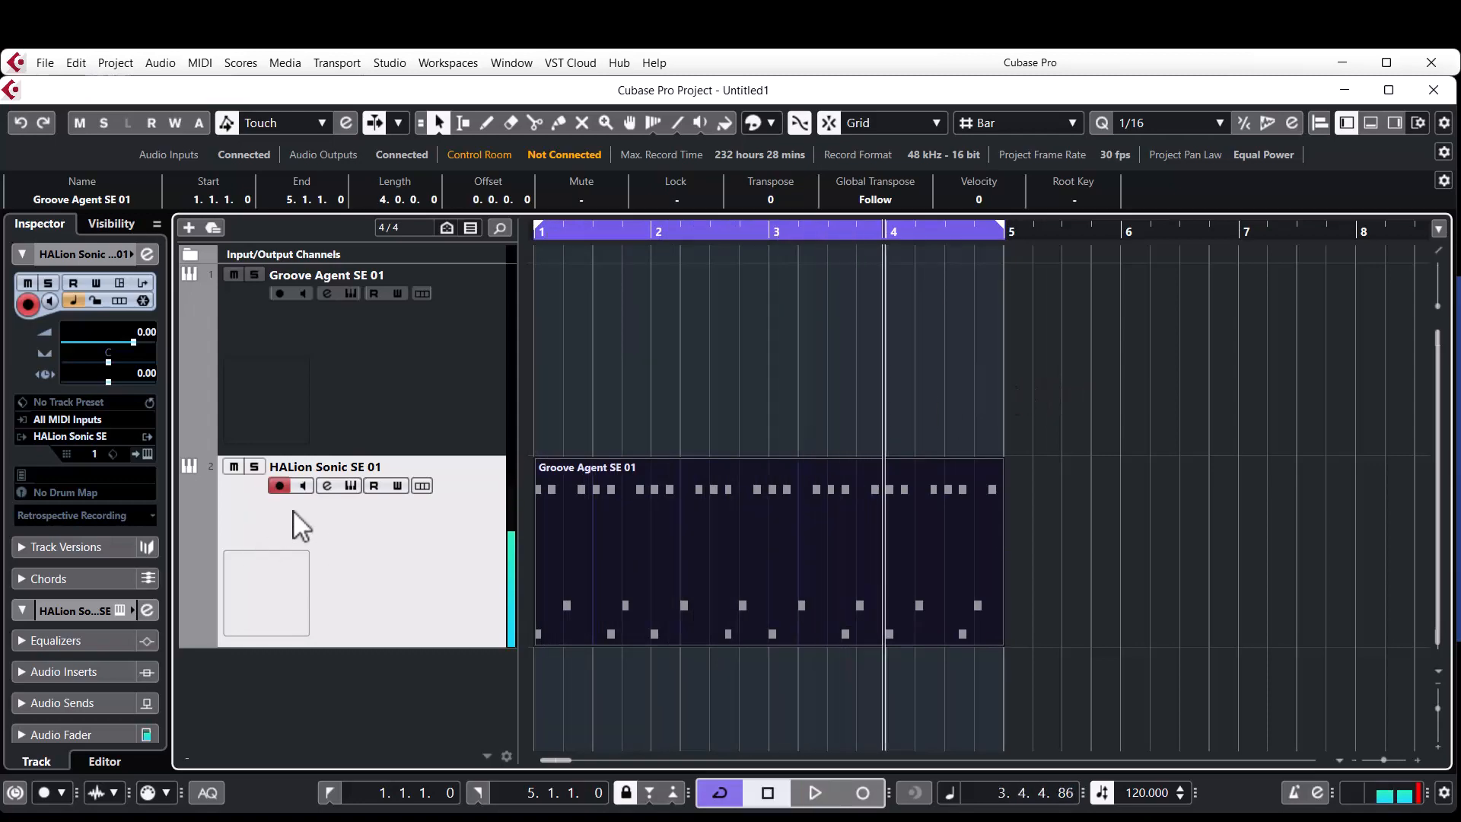
# Review the loaded program in the HALion Sonic SE window, close it and reselect the drum part on its track.
pyautogui.click(350, 485)
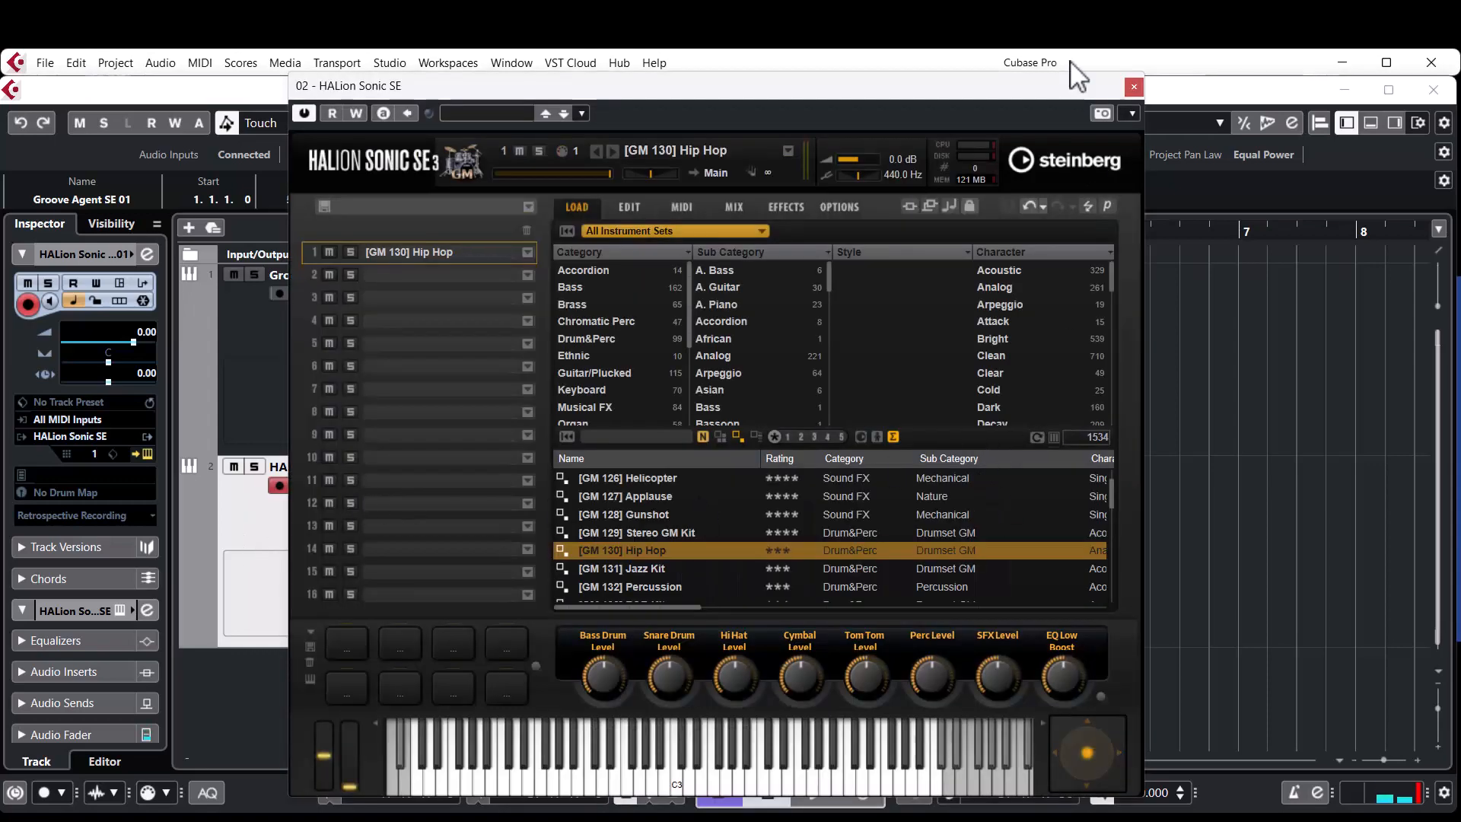
pyautogui.click(1133, 86)
pyautogui.click(1230, 434)
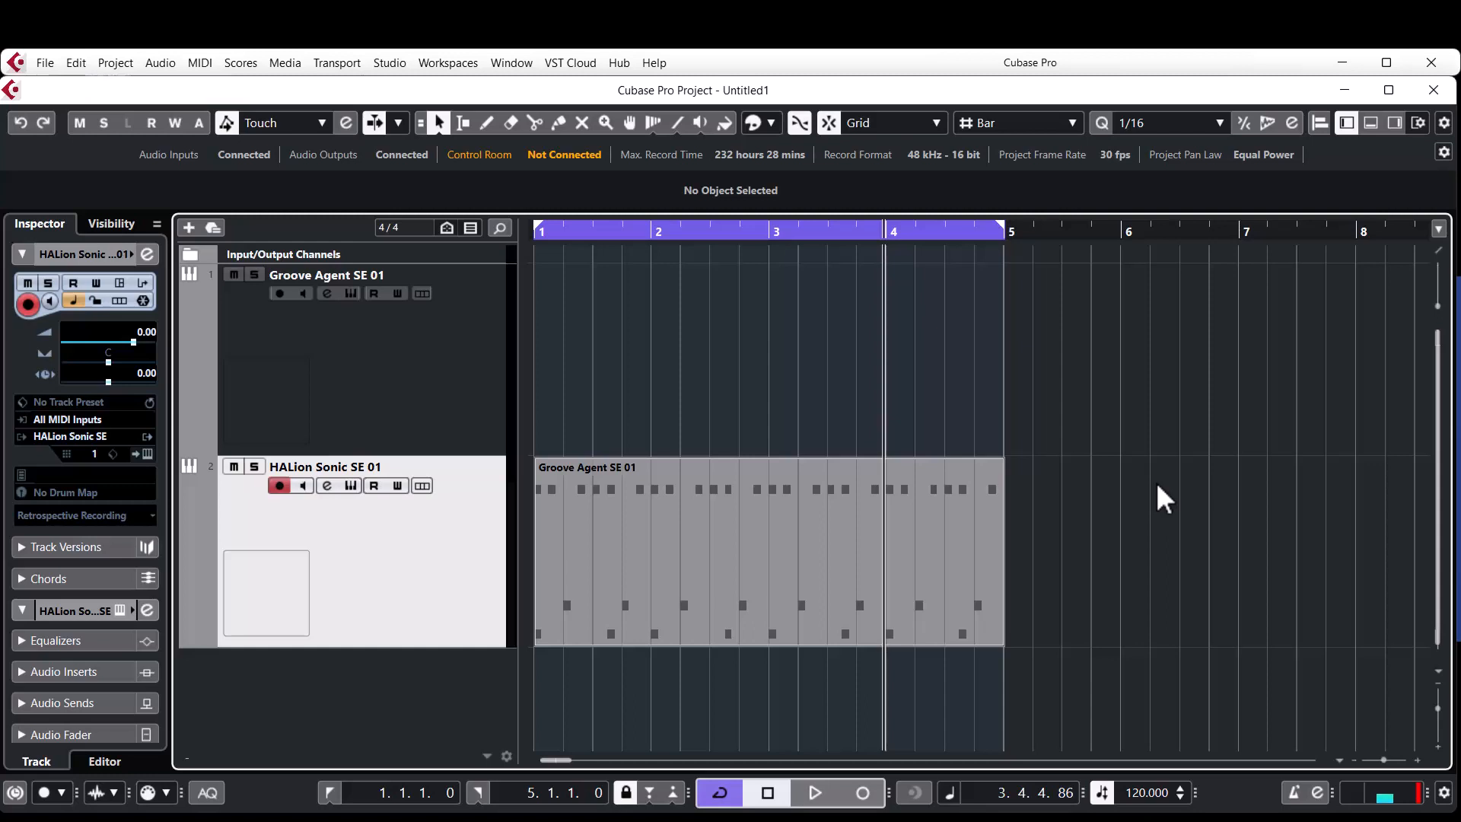
pyautogui.click(629, 546)
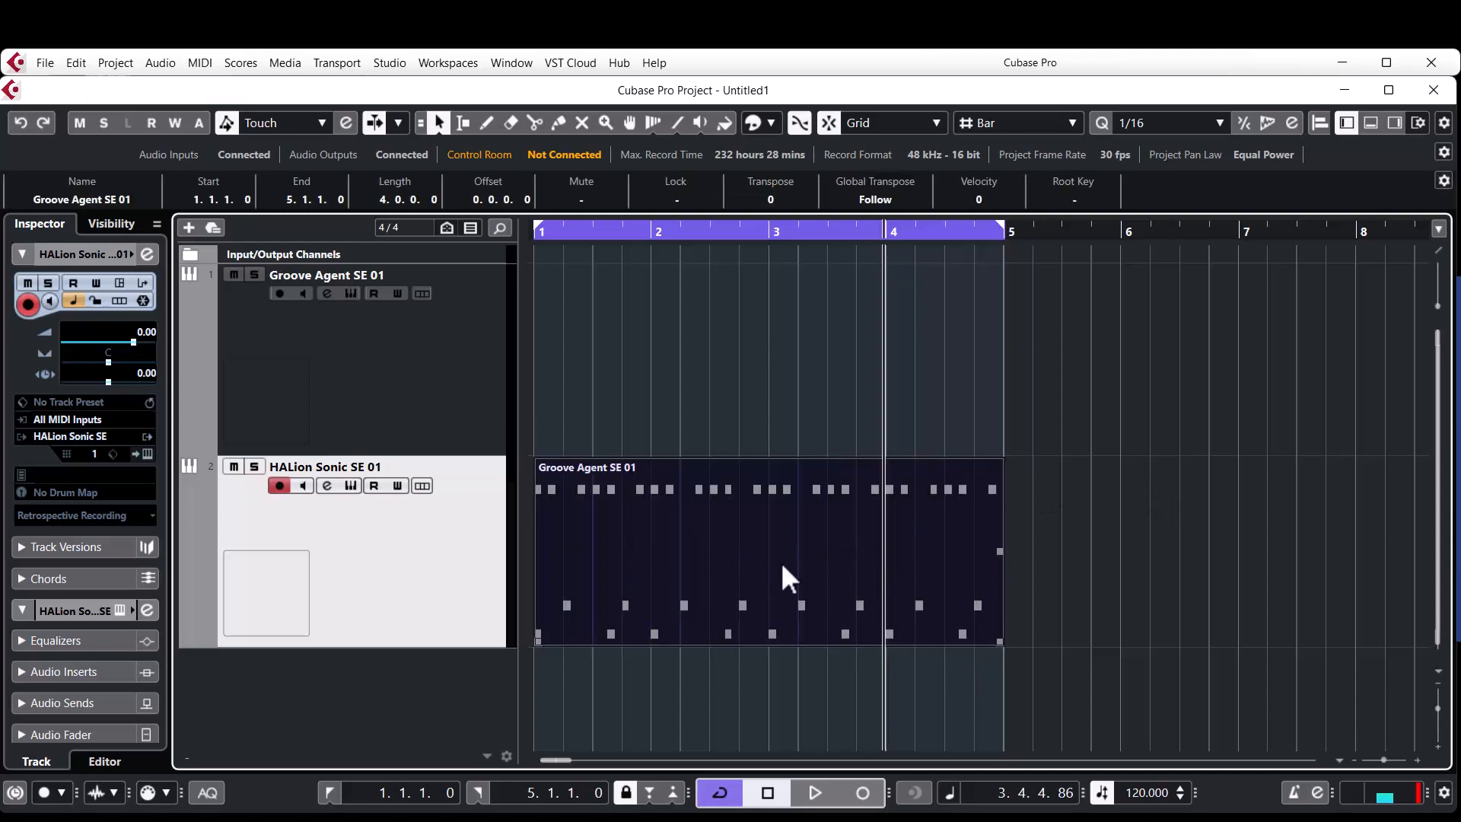